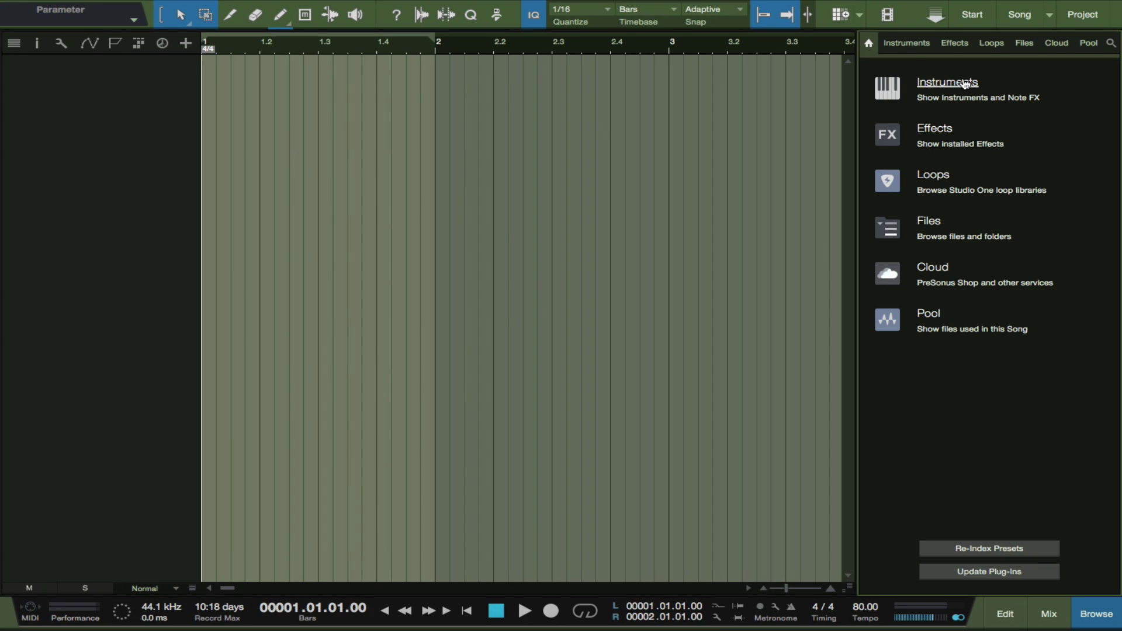
# - Drag PreSonus Impact from the Instruments browser into the empty arrange view to create a drum track
pyautogui.click(900, 44)
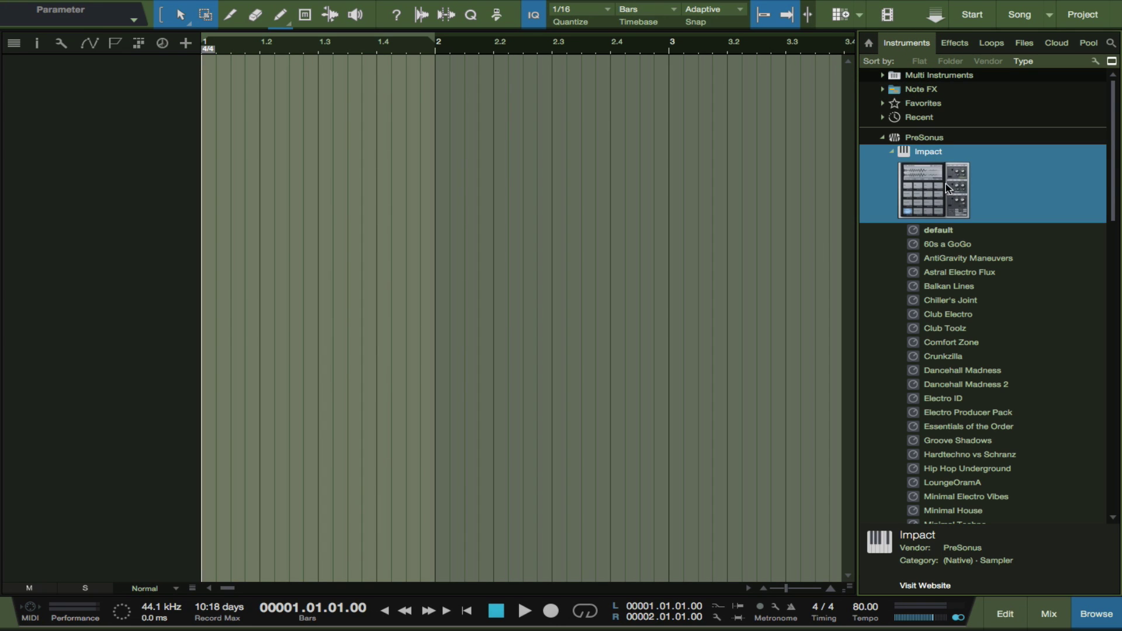
pyautogui.moveTo(946, 196); pyautogui.dragTo(450, 170)
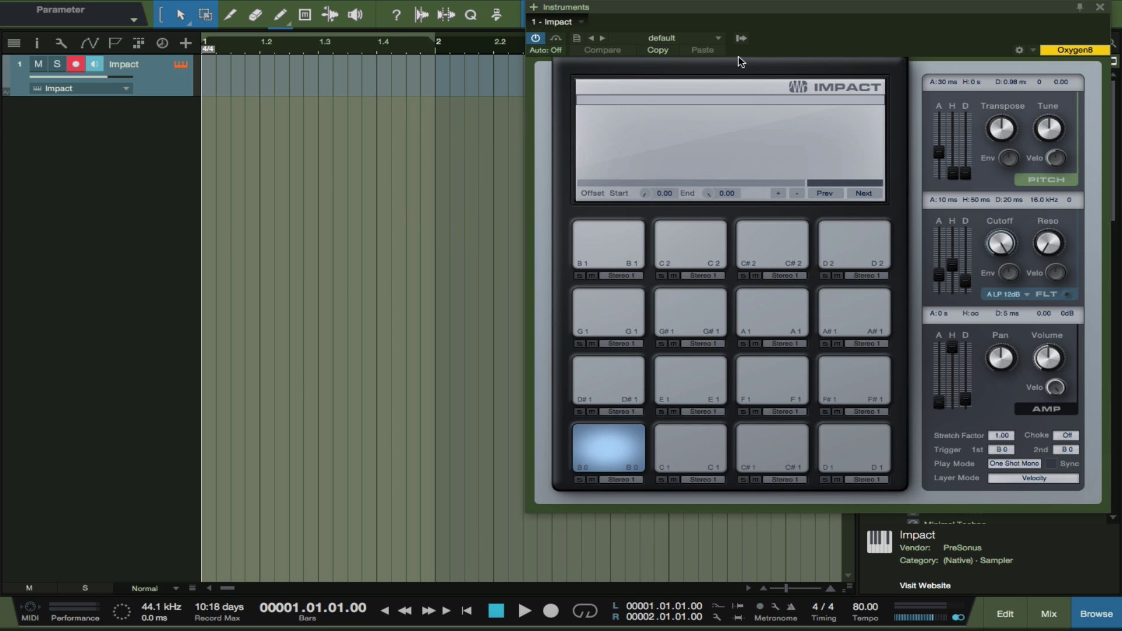
# - Place the Finder sample folders beside Impact and load Kick-00007 onto pad B0
pyautogui.moveTo(827, 6)
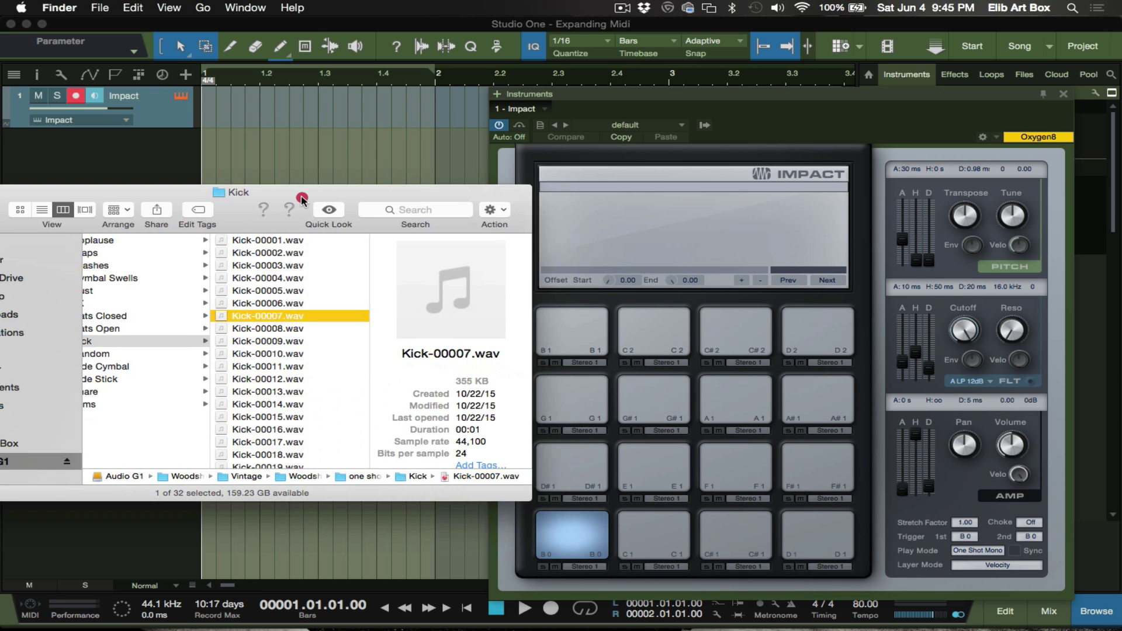
pyautogui.moveTo(335, 188); pyautogui.dragTo(314, 191)
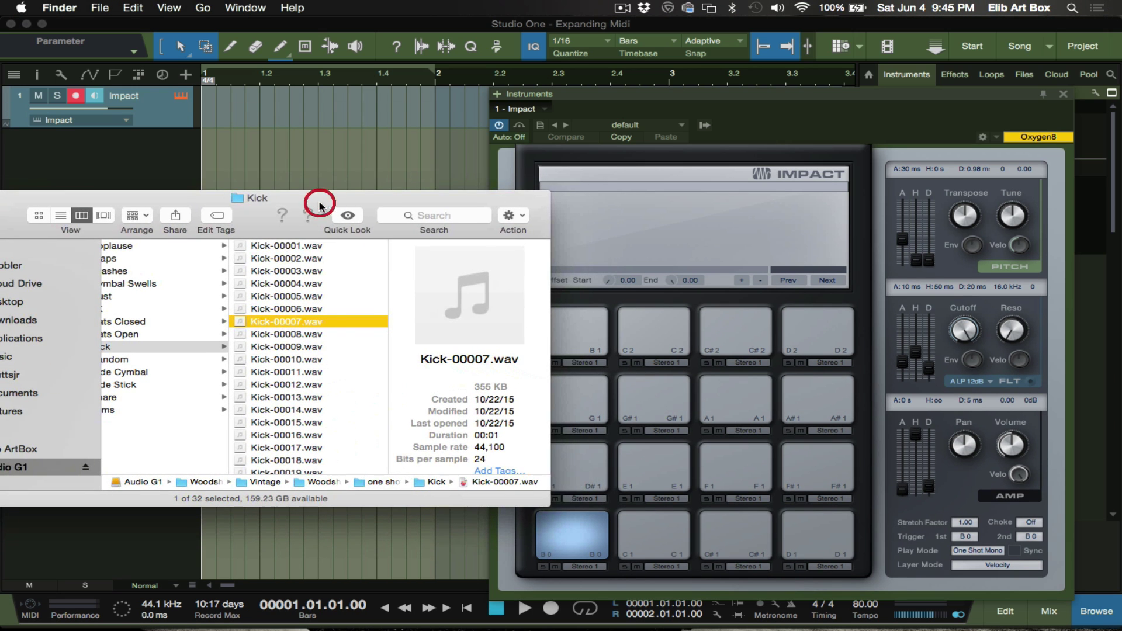
pyautogui.moveTo(281, 323); pyautogui.dragTo(576, 544)
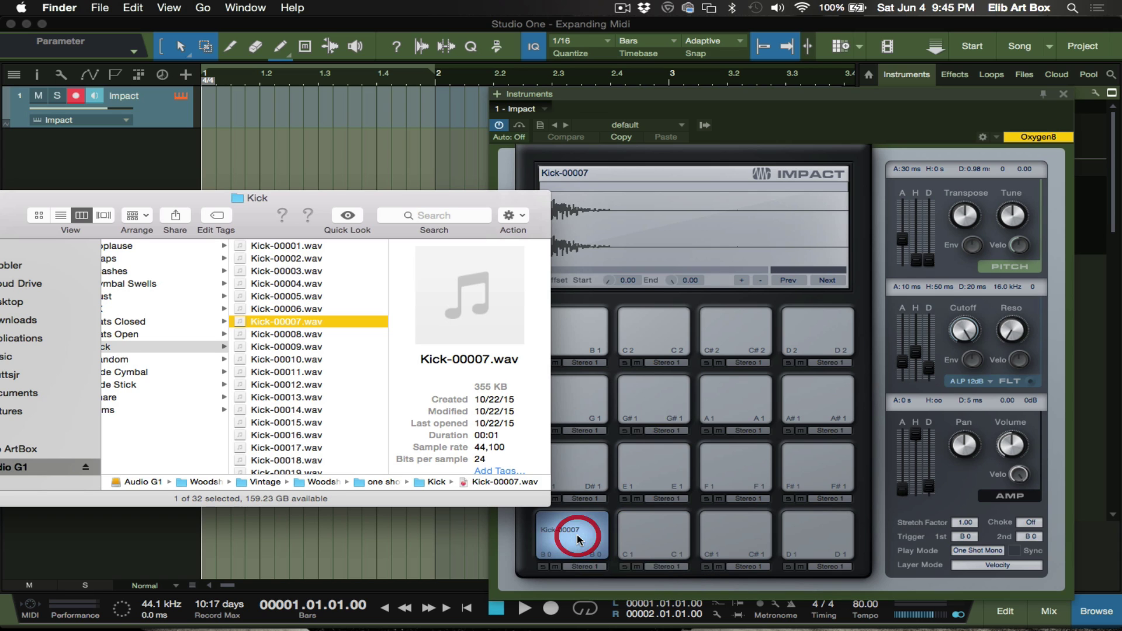
# - Preview Clap-00005.wav from the Claps folder and load it onto pad C1
pyautogui.hscroll(-3, 227, 302)
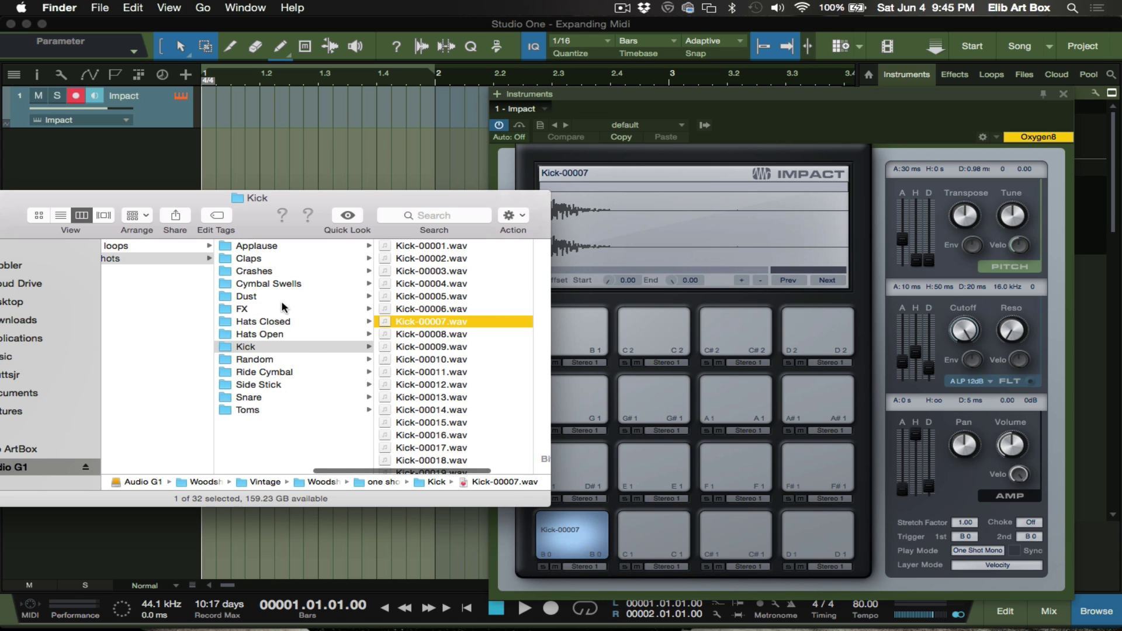
pyautogui.click(275, 258)
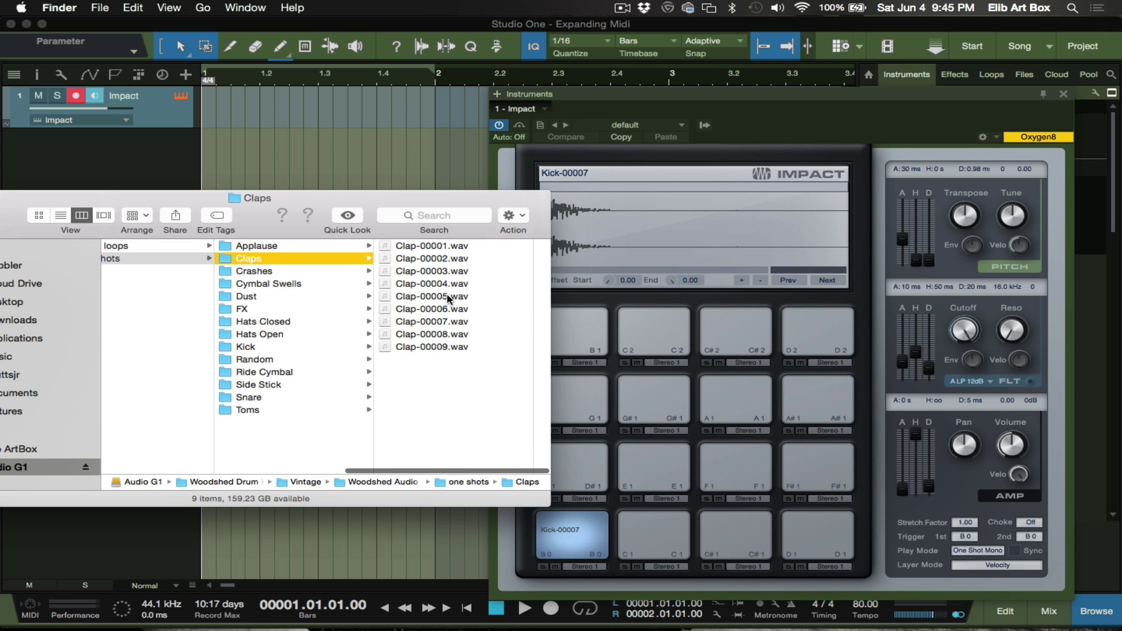
pyautogui.click(447, 297)
pyautogui.press('space')
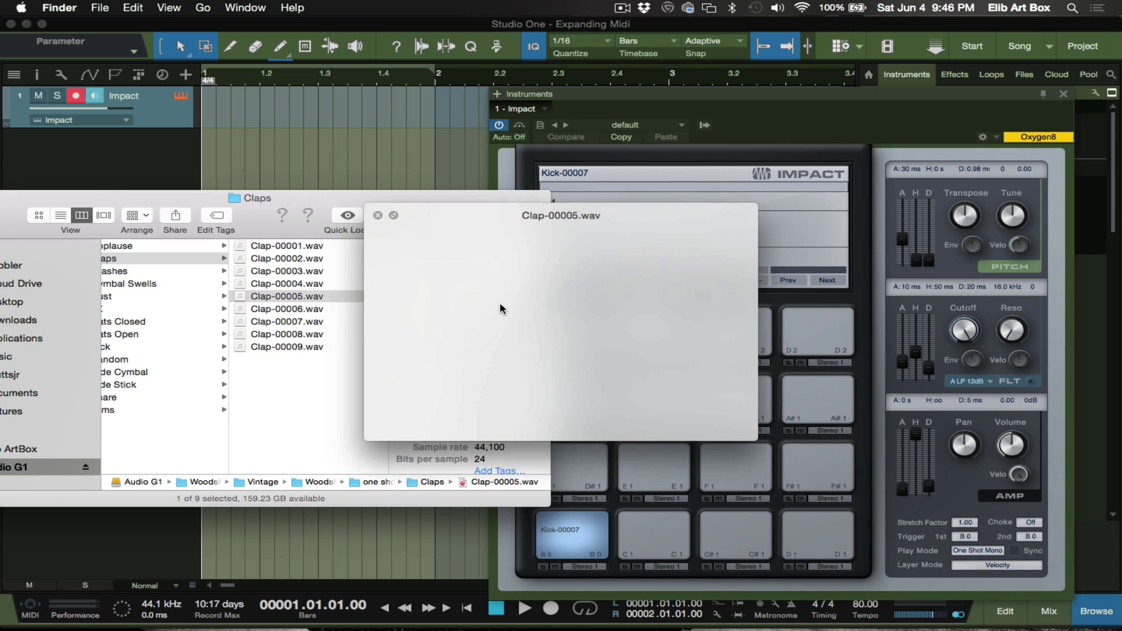
pyautogui.press('space')
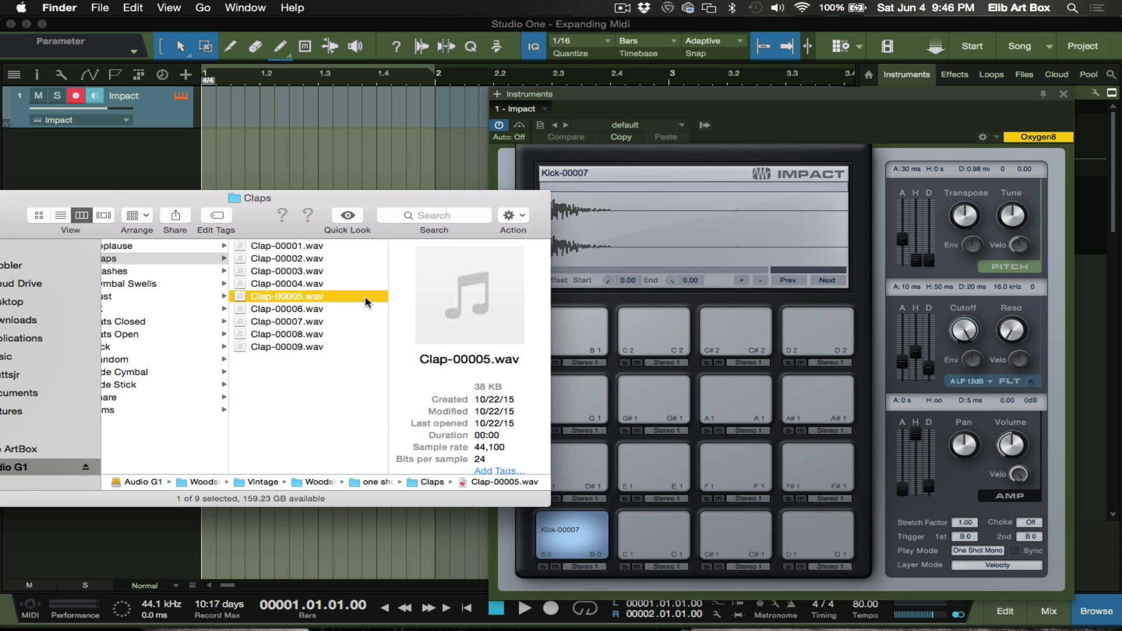
pyautogui.moveTo(365, 301); pyautogui.dragTo(665, 532)
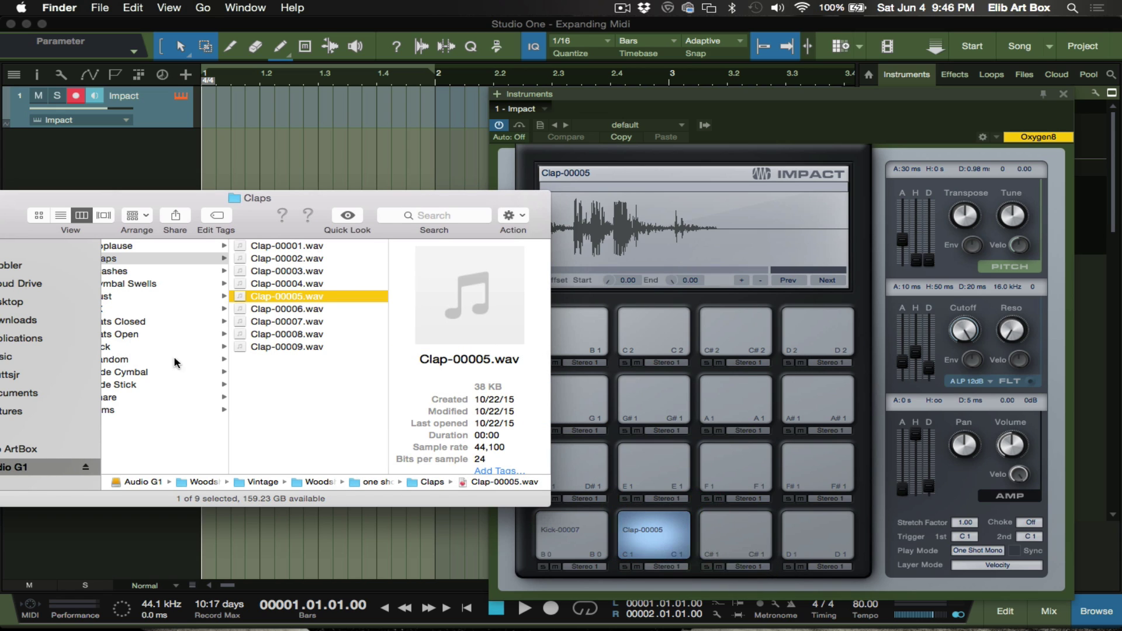
# - Load Hat Closed-00004.wav from the Hats Closed folder onto pad C#1
pyautogui.hscroll(-5, 237, 321)
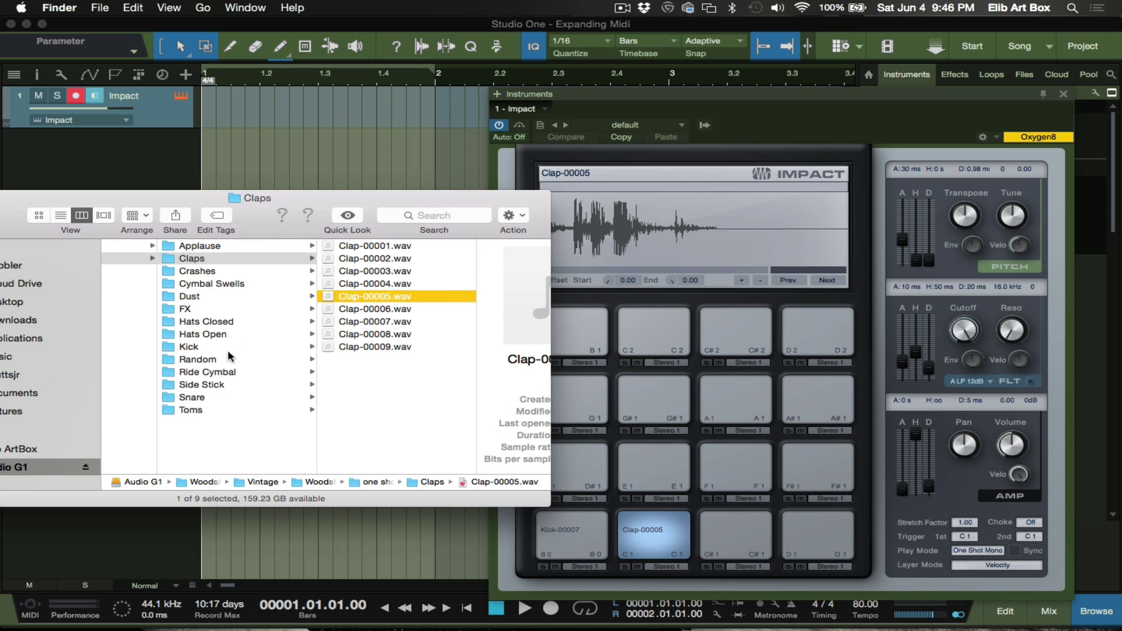
pyautogui.click(231, 323)
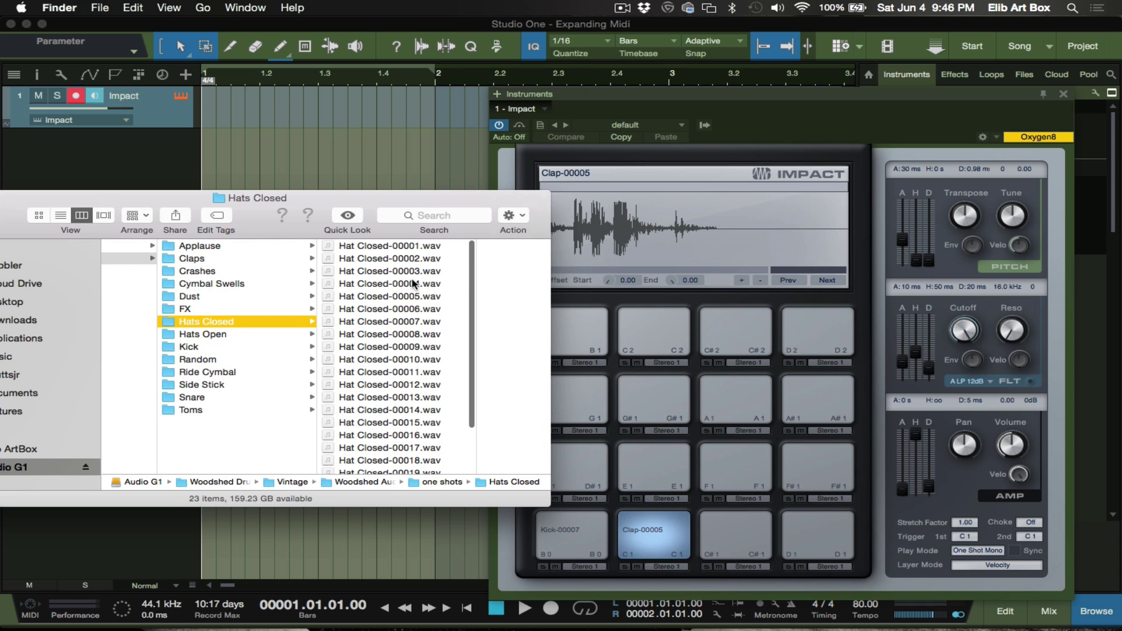
pyautogui.click(398, 283)
pyautogui.moveTo(314, 286); pyautogui.dragTo(737, 542)
# - Audition the kick, clap and closed-hat pads in turn
pyautogui.click(570, 532)
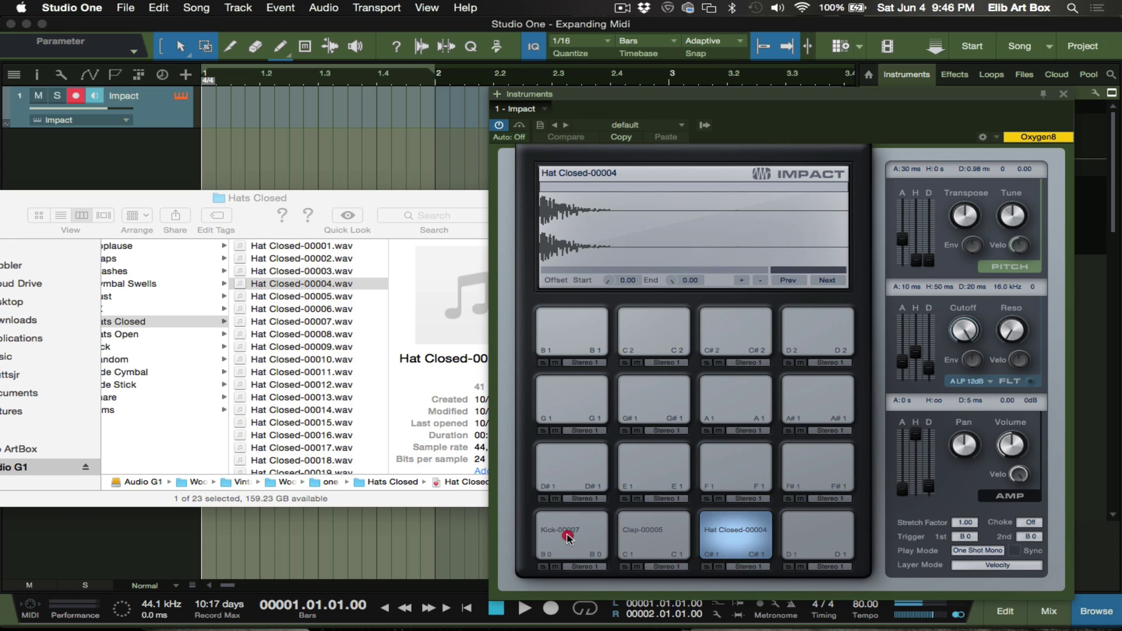
pyautogui.click(650, 530)
pyautogui.click(724, 536)
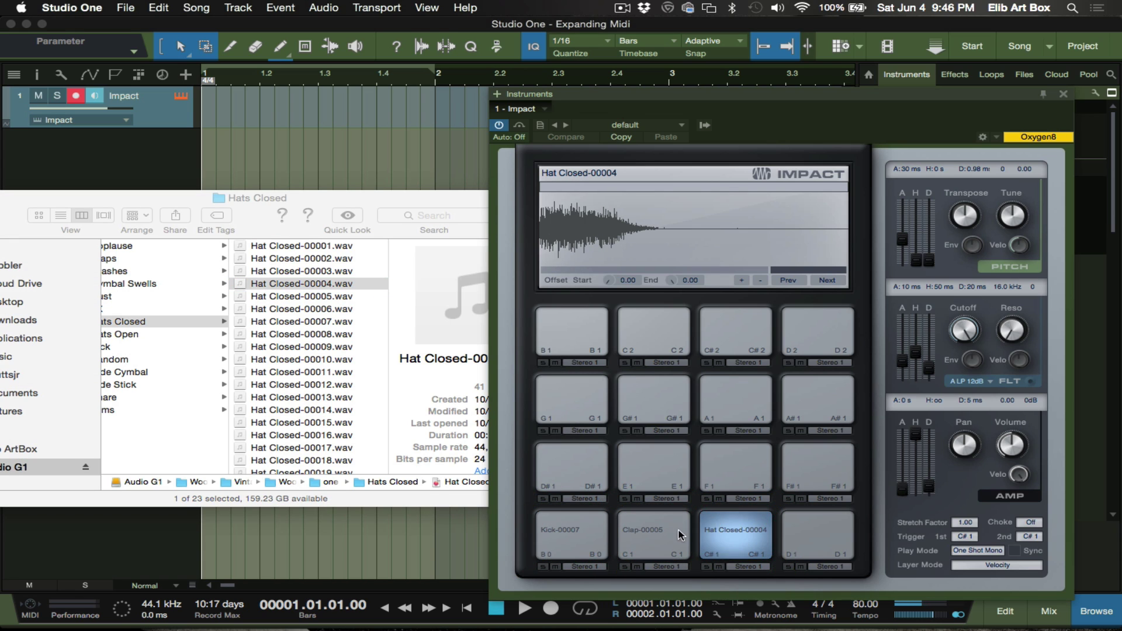
pyautogui.click(663, 531)
pyautogui.click(565, 533)
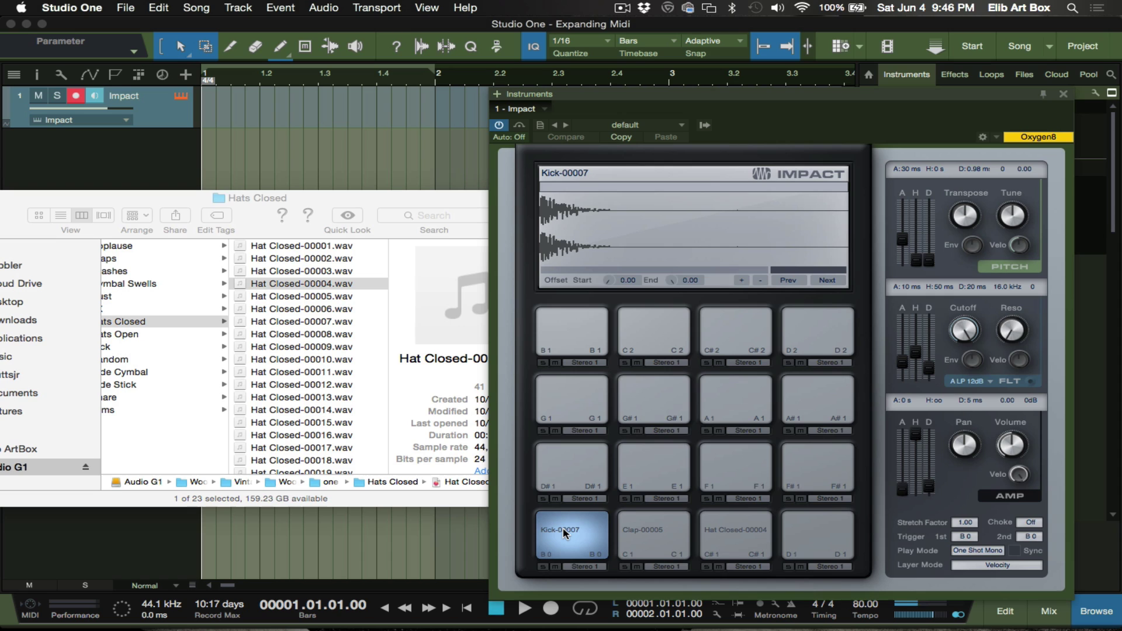
pyautogui.click(635, 542)
pyautogui.click(742, 533)
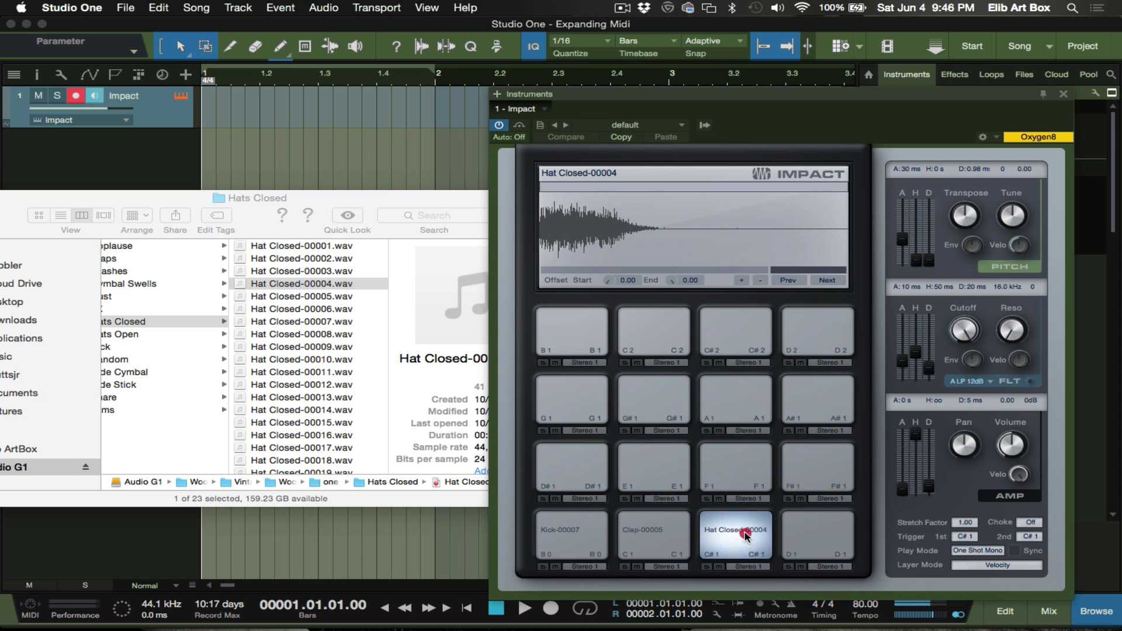
# - Bring Studio One forward, show the Console with F3, and reposition the Impact window
pyautogui.click(362, 157)
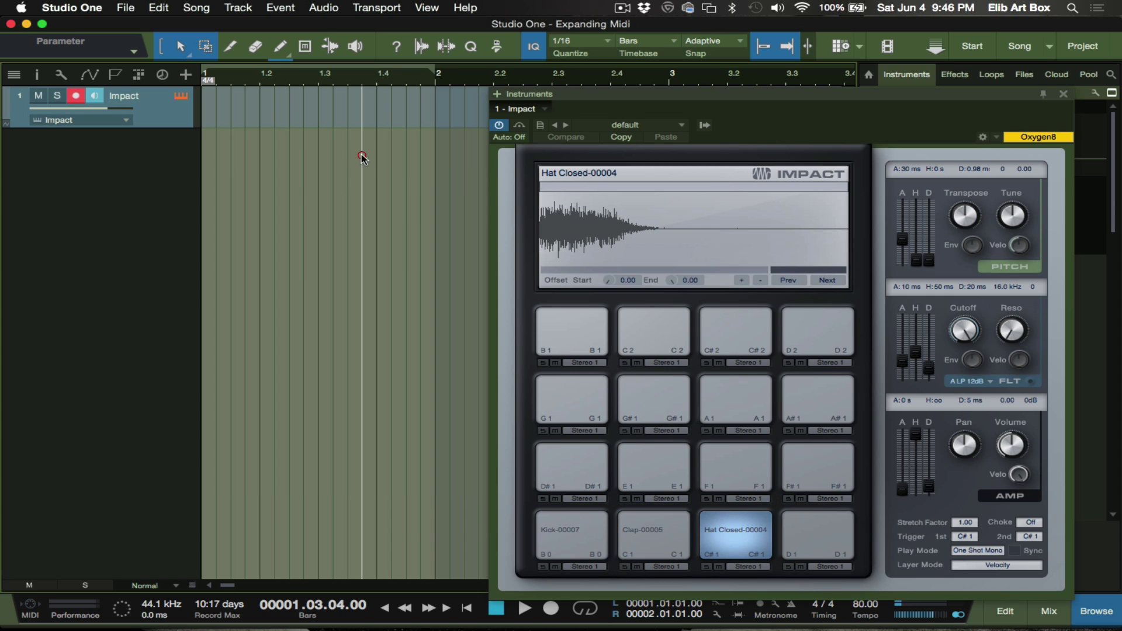
pyautogui.moveTo(659, 96); pyautogui.dragTo(550, 61)
pyautogui.press('F3')
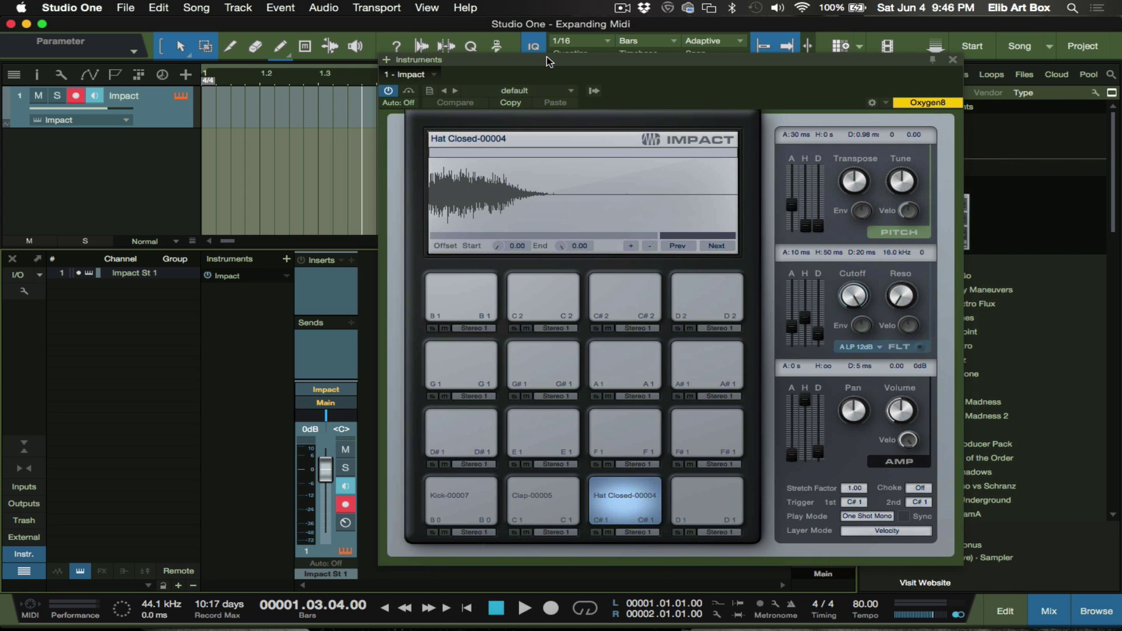
pyautogui.moveTo(550, 57); pyautogui.dragTo(614, 47)
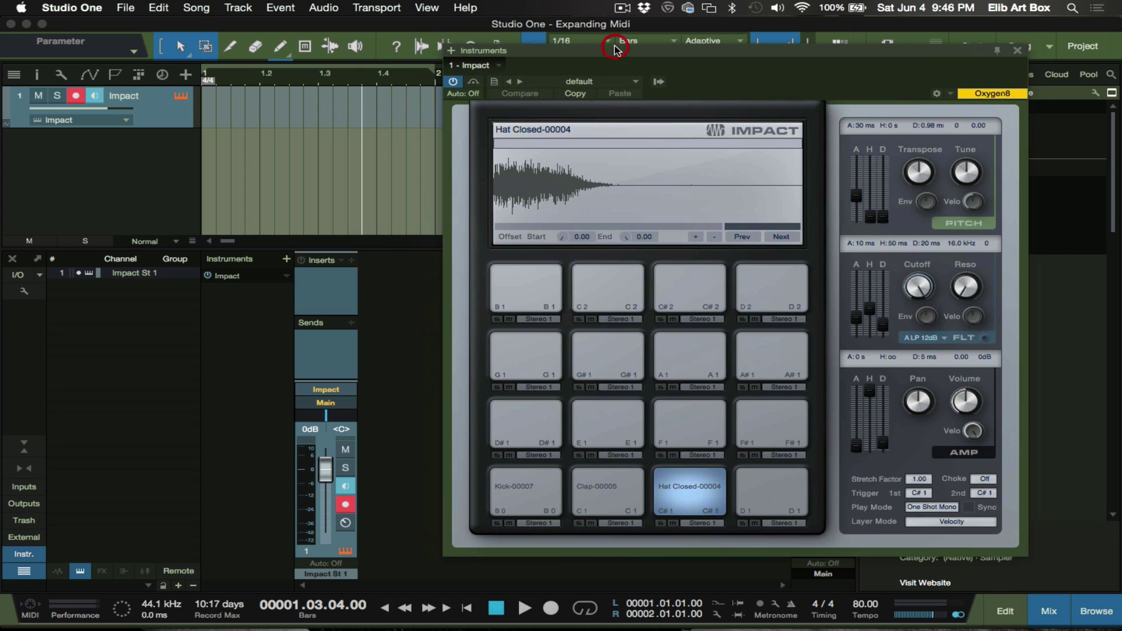
# - Audition the Kick-00007, Clap-00005 and Hat Closed-00004 pads
pyautogui.click(536, 498)
pyautogui.click(603, 492)
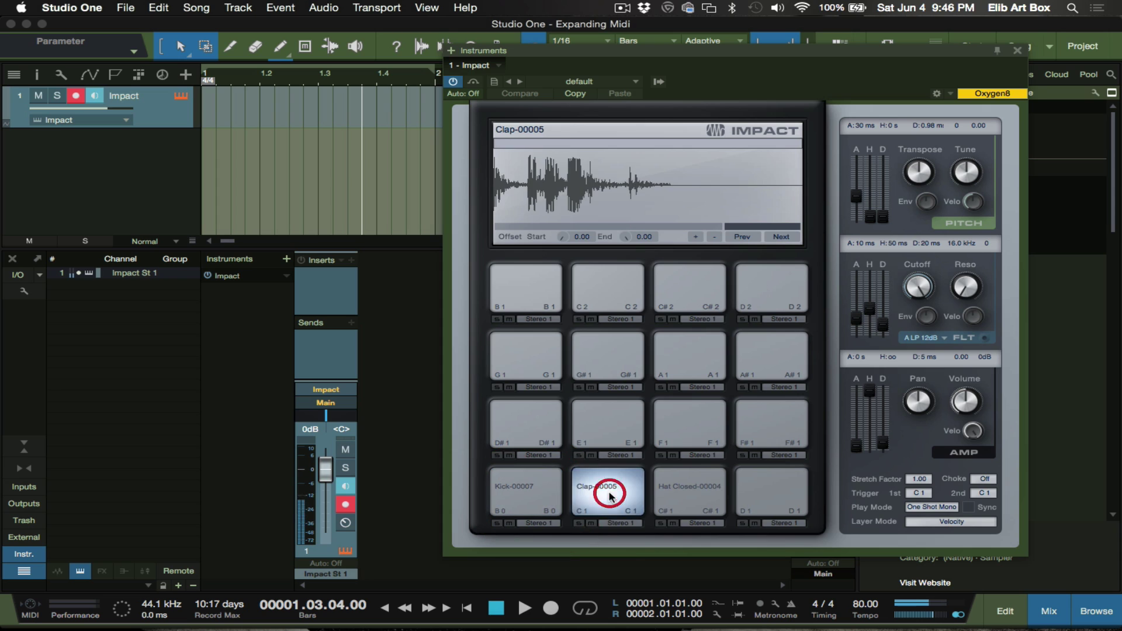
pyautogui.click(689, 490)
pyautogui.click(601, 490)
pyautogui.click(517, 487)
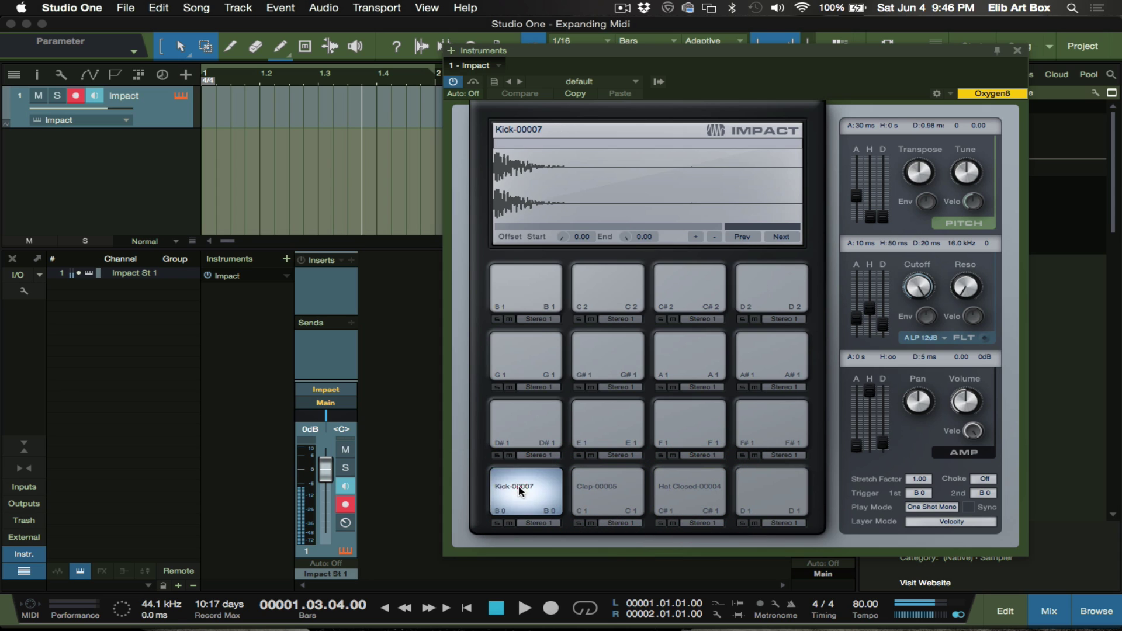
pyautogui.click(583, 488)
pyautogui.click(672, 492)
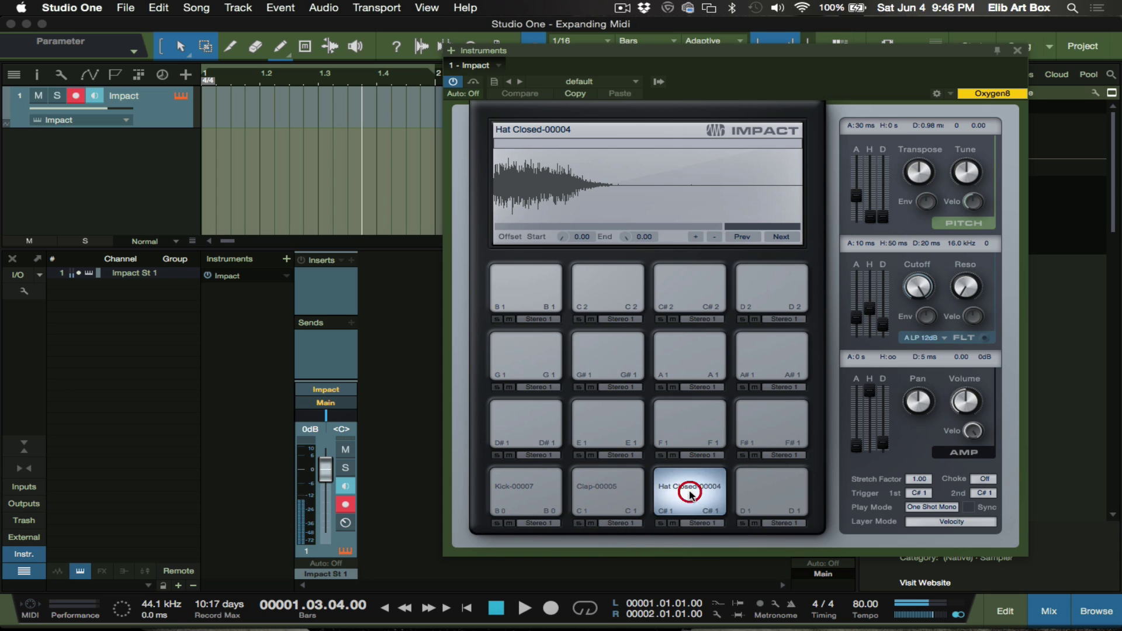
# - Set a loop over bar 1 to 2, then start and stop a discarded recording pass
pyautogui.click(367, 69)
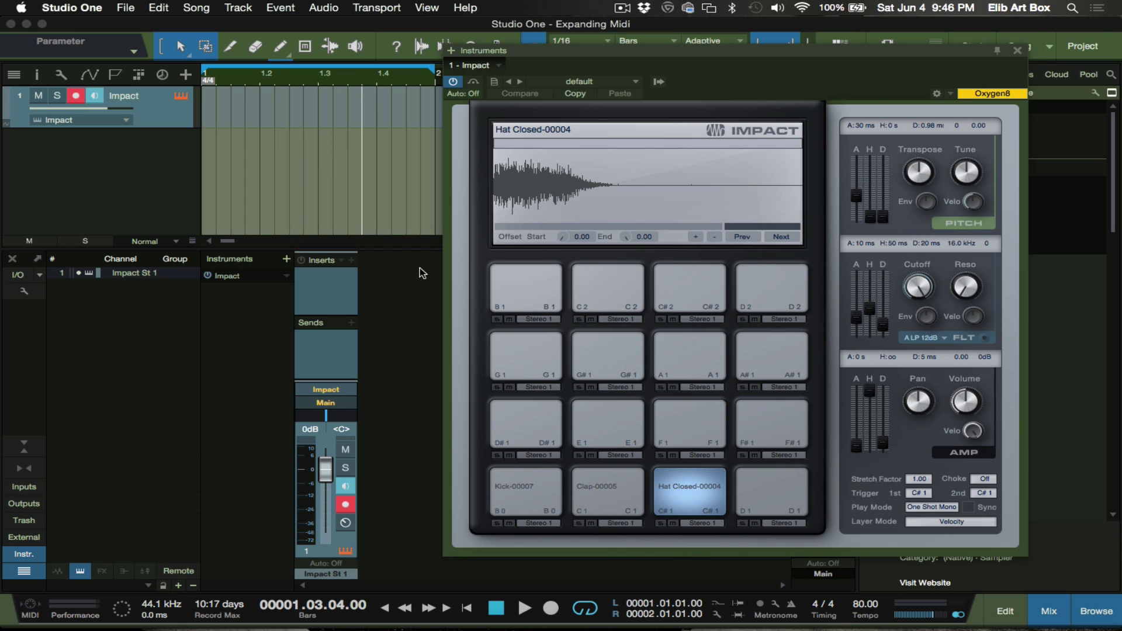
pyautogui.press('KP_Multiply')
pyautogui.press('space')
pyautogui.click(792, 606)
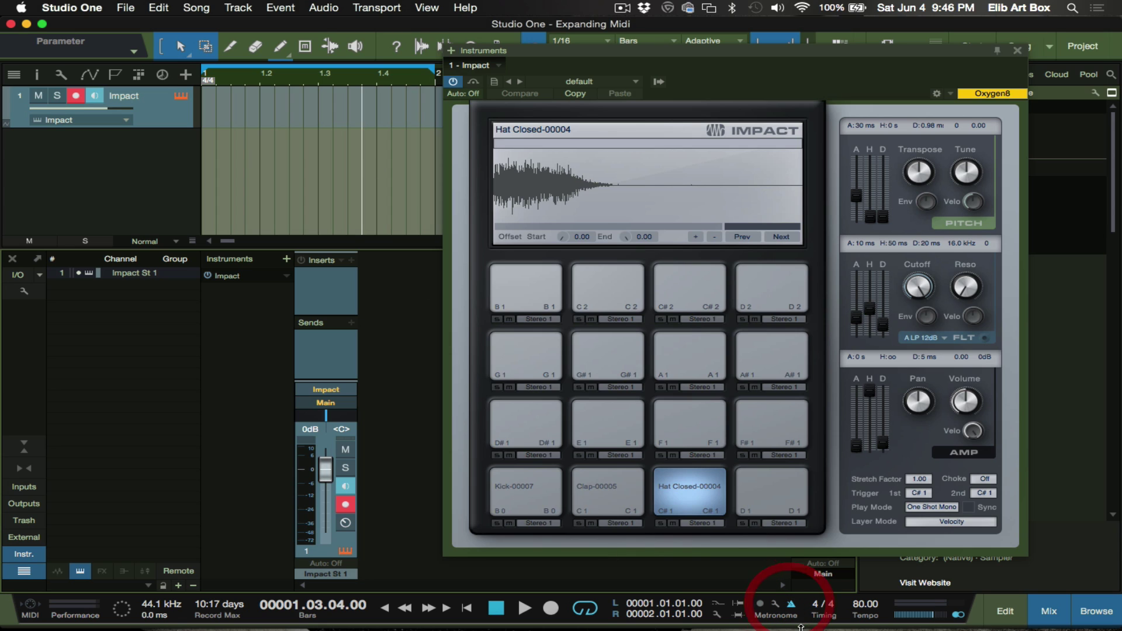
pyautogui.press('space')
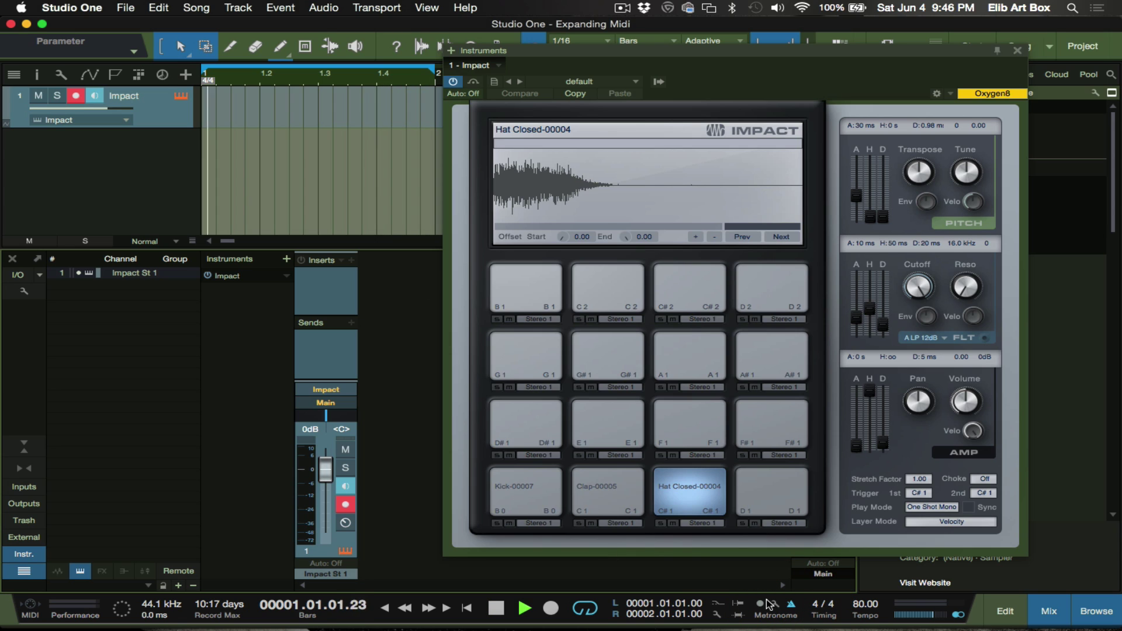
pyautogui.press('space')
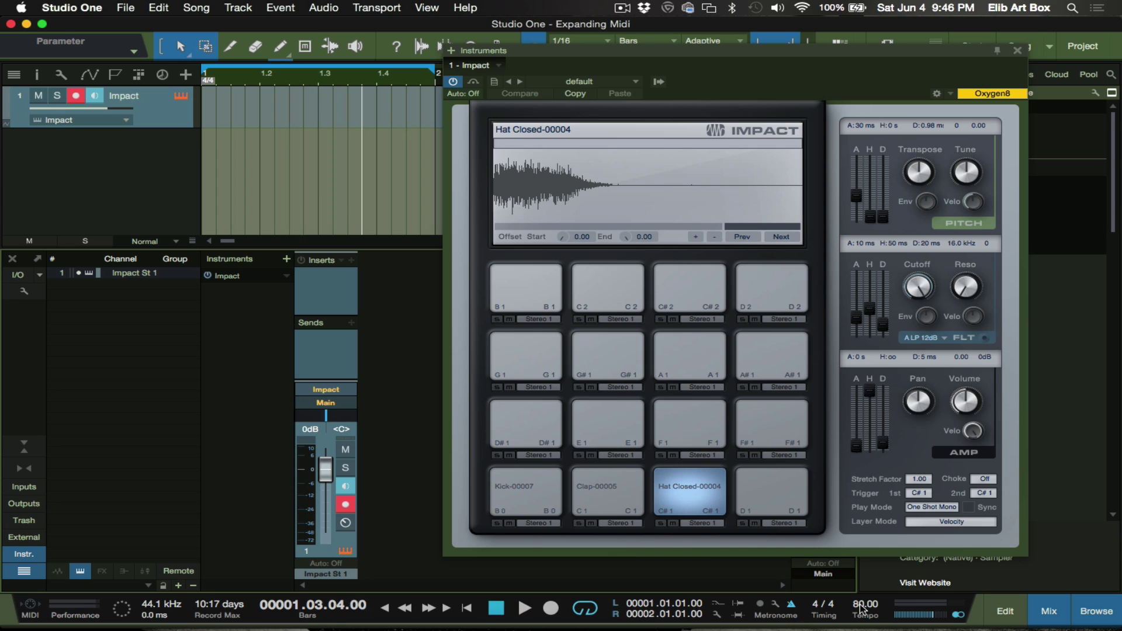
pyautogui.click(865, 606)
pyautogui.write('90')
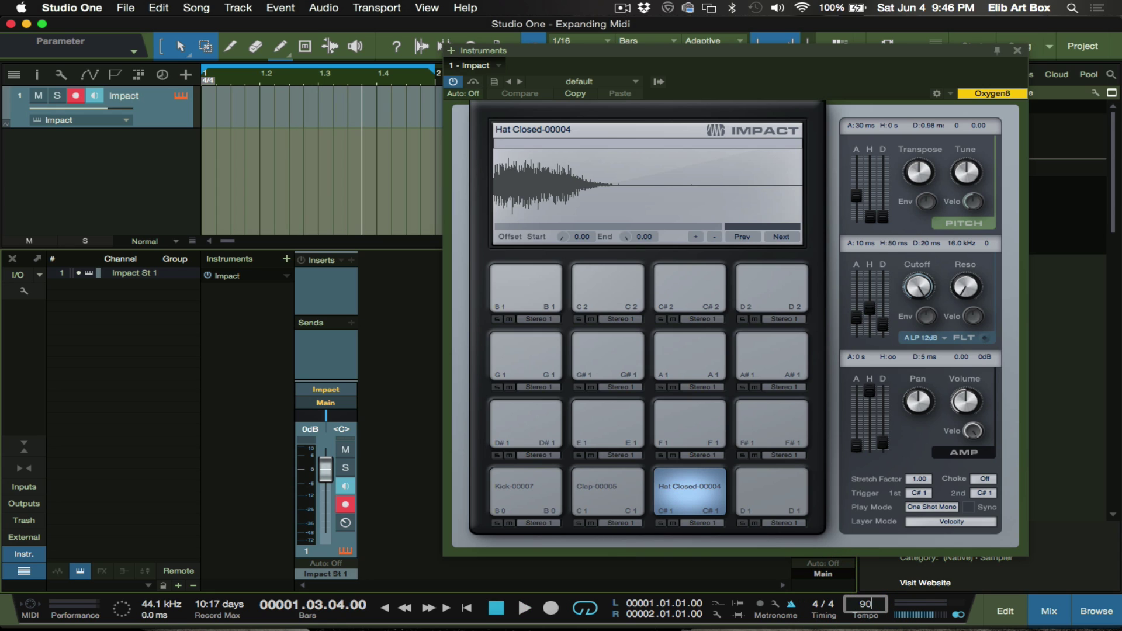
pyautogui.press('Return')
pyautogui.press('space')
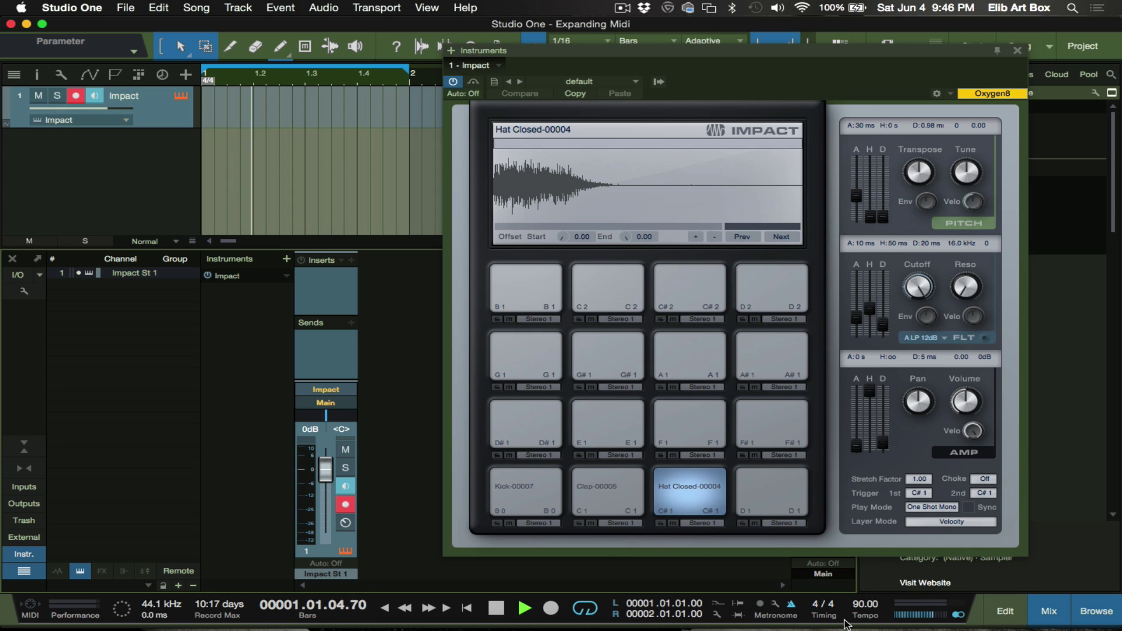
pyautogui.press('space')
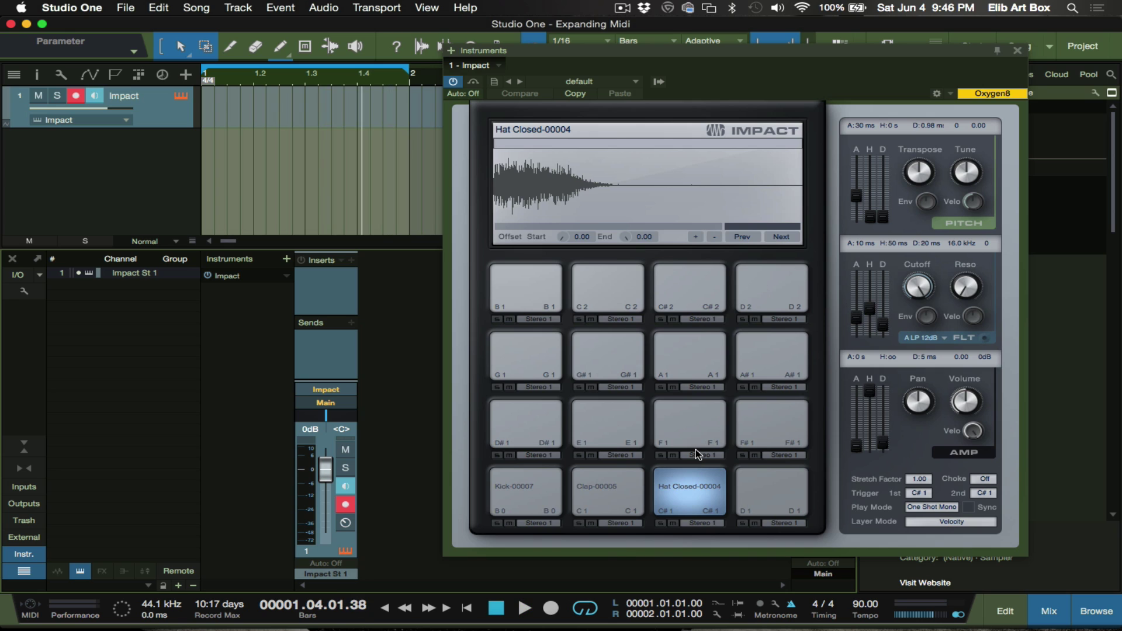
pyautogui.press('space')
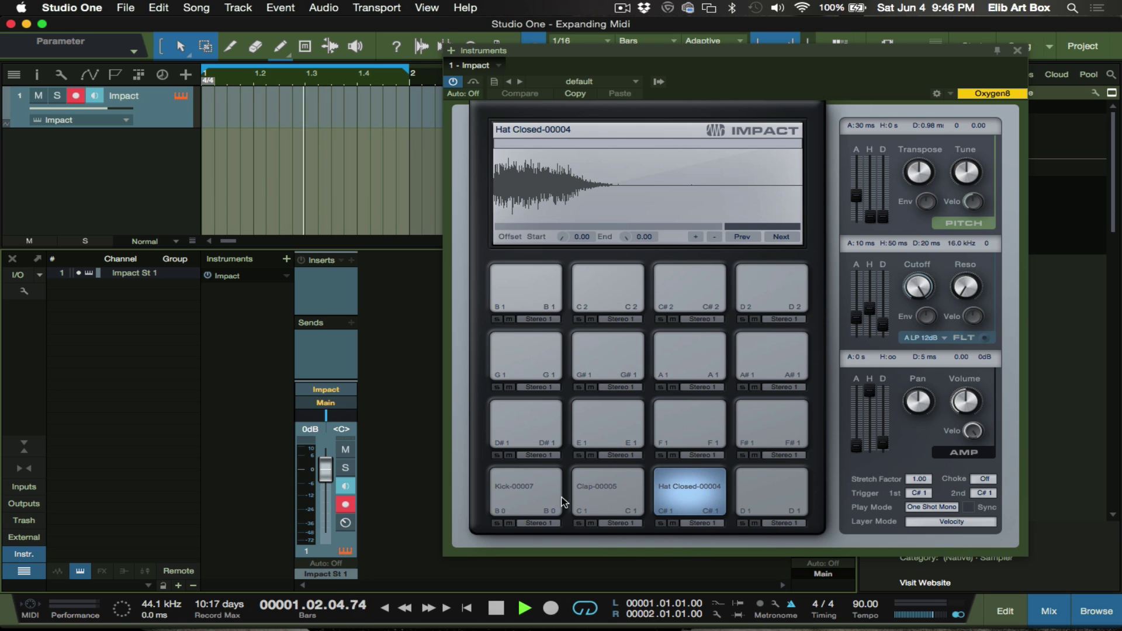
pyautogui.click(528, 492)
pyautogui.click(596, 499)
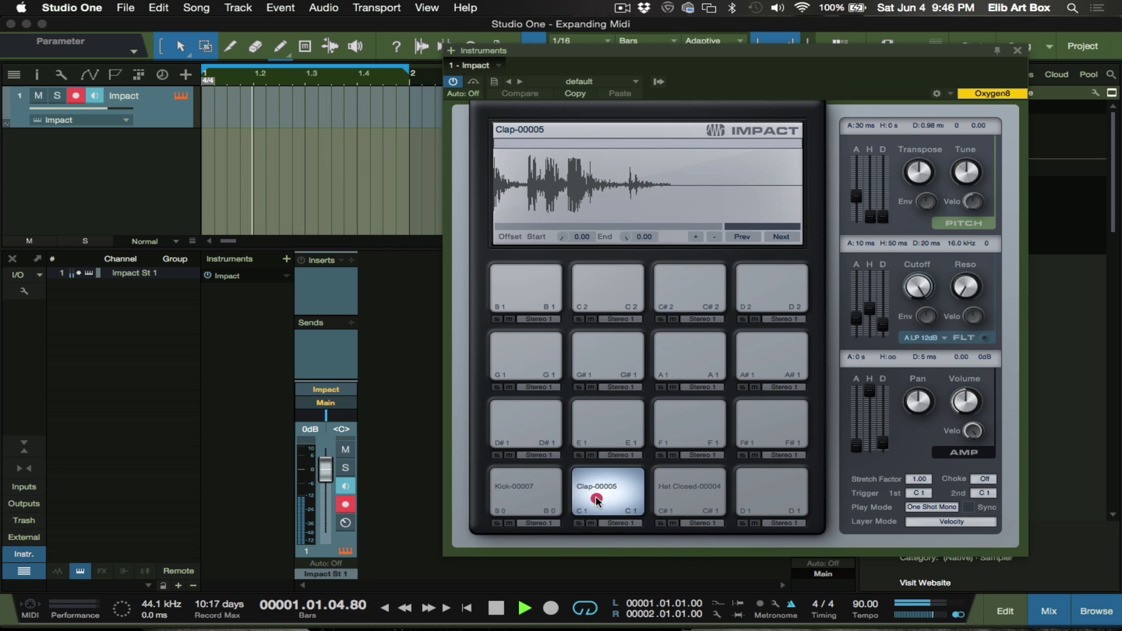
pyautogui.click(681, 488)
pyautogui.click(606, 488)
pyautogui.click(541, 490)
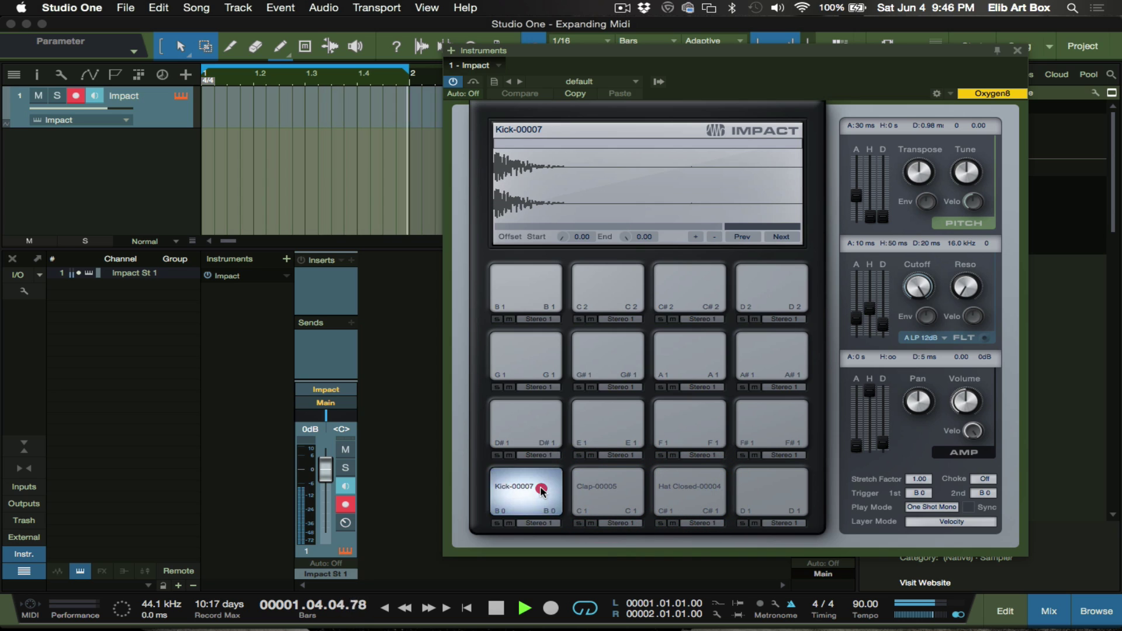
pyautogui.press('space')
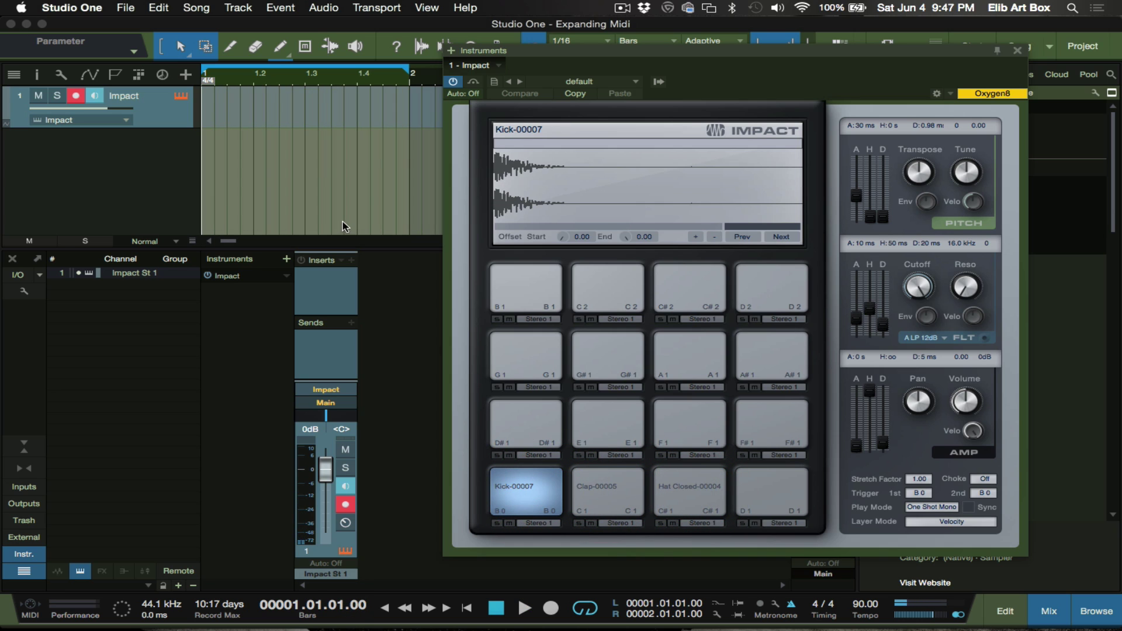
pyautogui.click(390, 117)
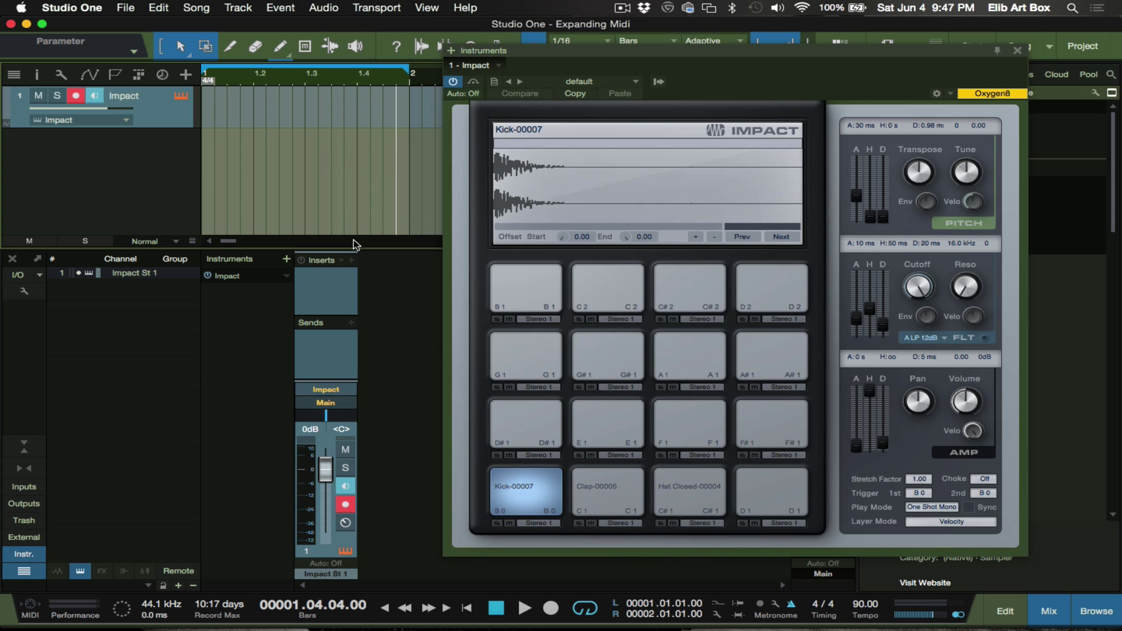
pyautogui.click(532, 500)
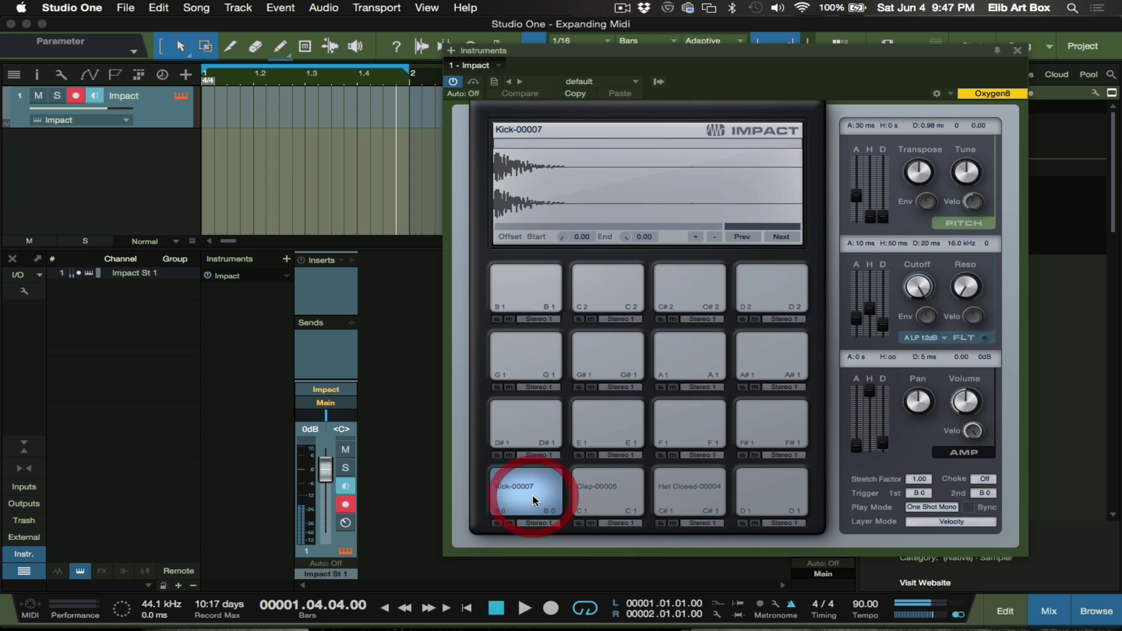
pyautogui.click(619, 496)
pyautogui.click(704, 499)
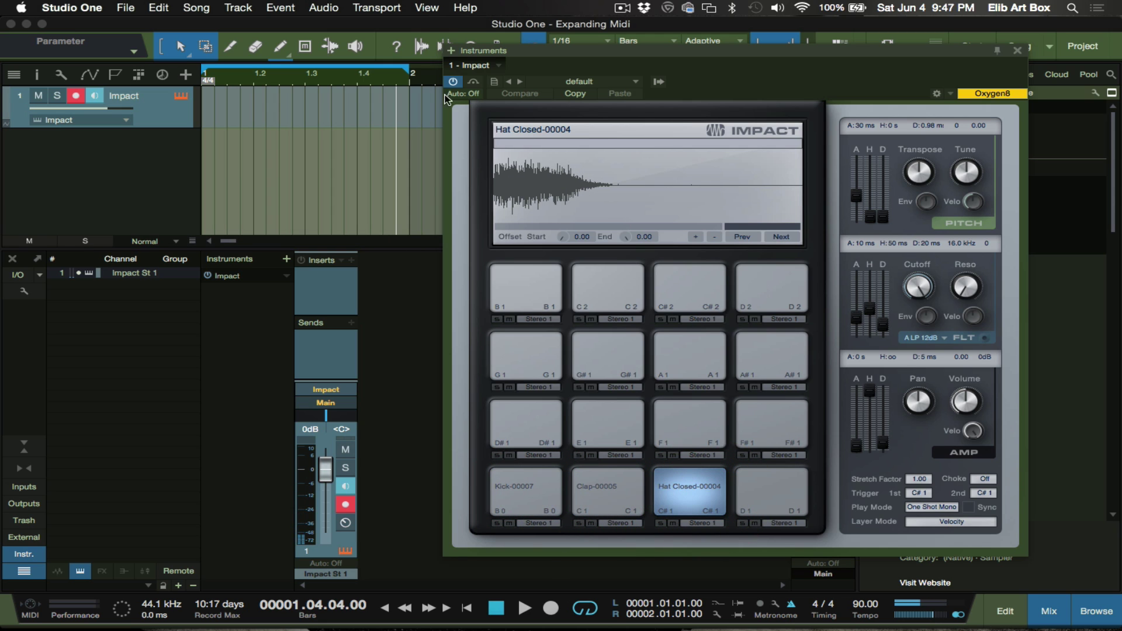
# - Draw a one-bar Impact part on track 1 and open it with drum sound names shown
pyautogui.moveTo(558, 53); pyautogui.dragTo(616, 29)
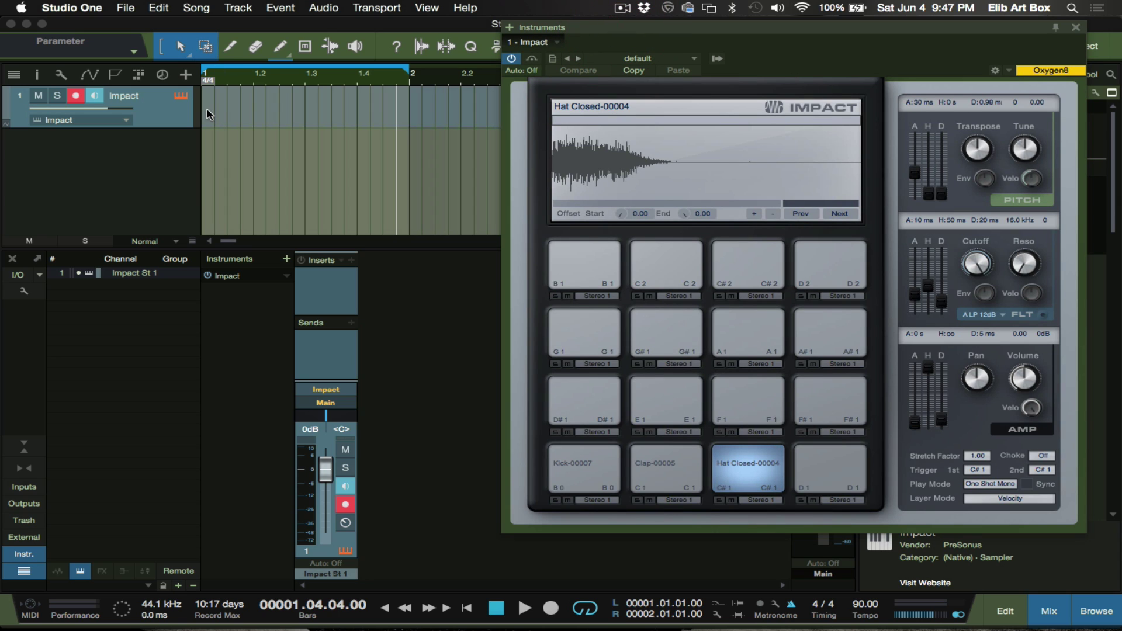
pyautogui.moveTo(208, 114)
pyautogui.mouseDown()
pyautogui.moveTo(380, 107)
pyautogui.moveTo(403, 119)
pyautogui.mouseUp()
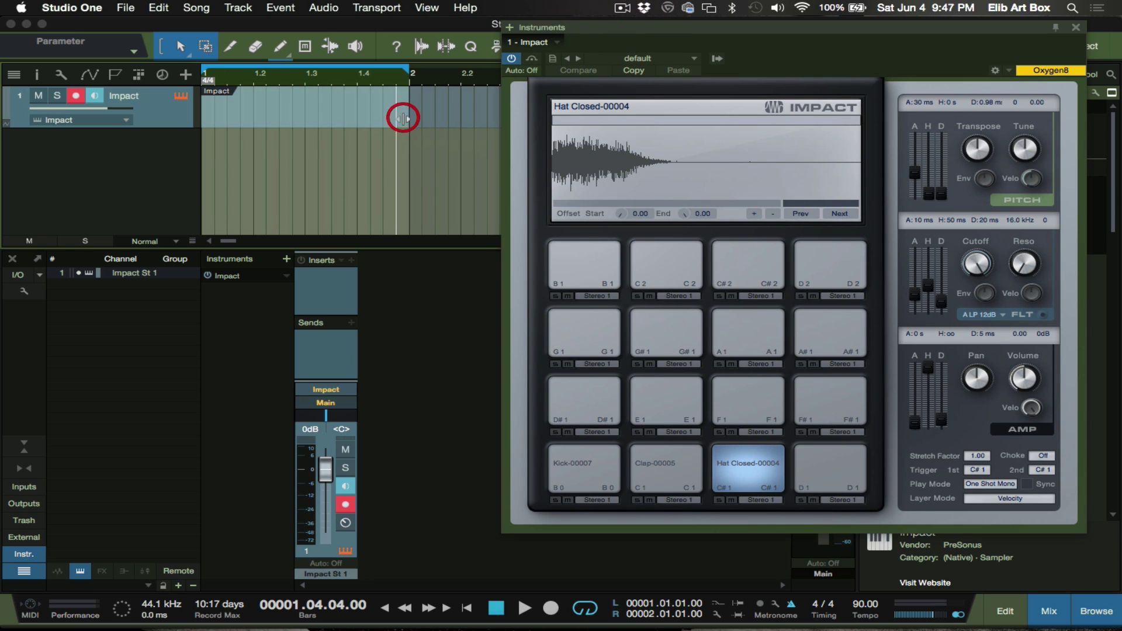
pyautogui.doubleClick(320, 124)
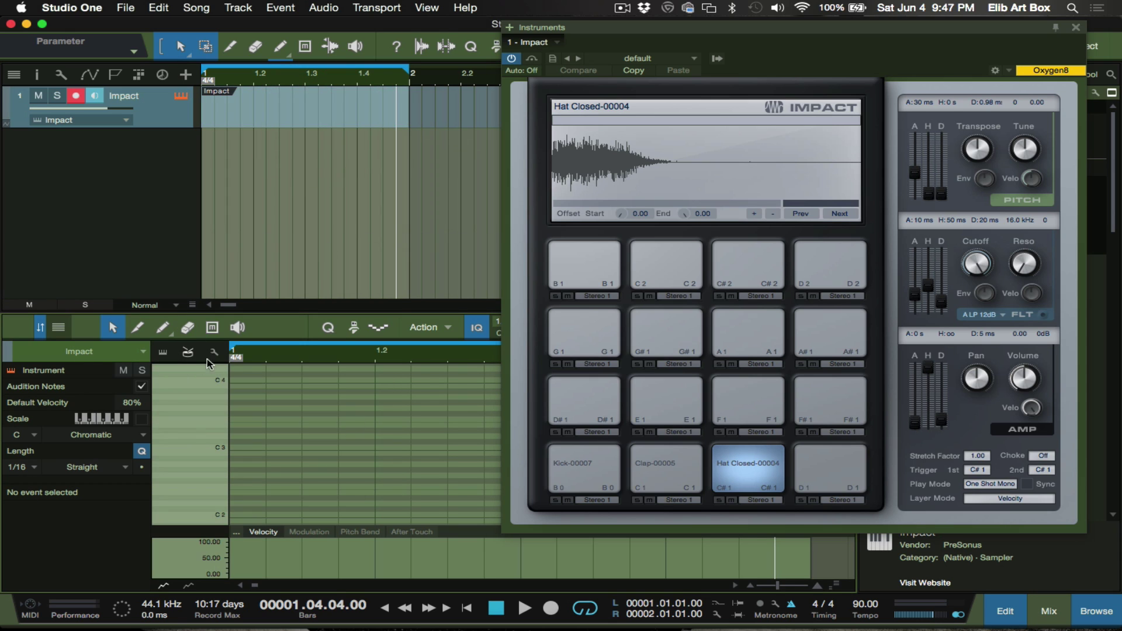
pyautogui.click(163, 357)
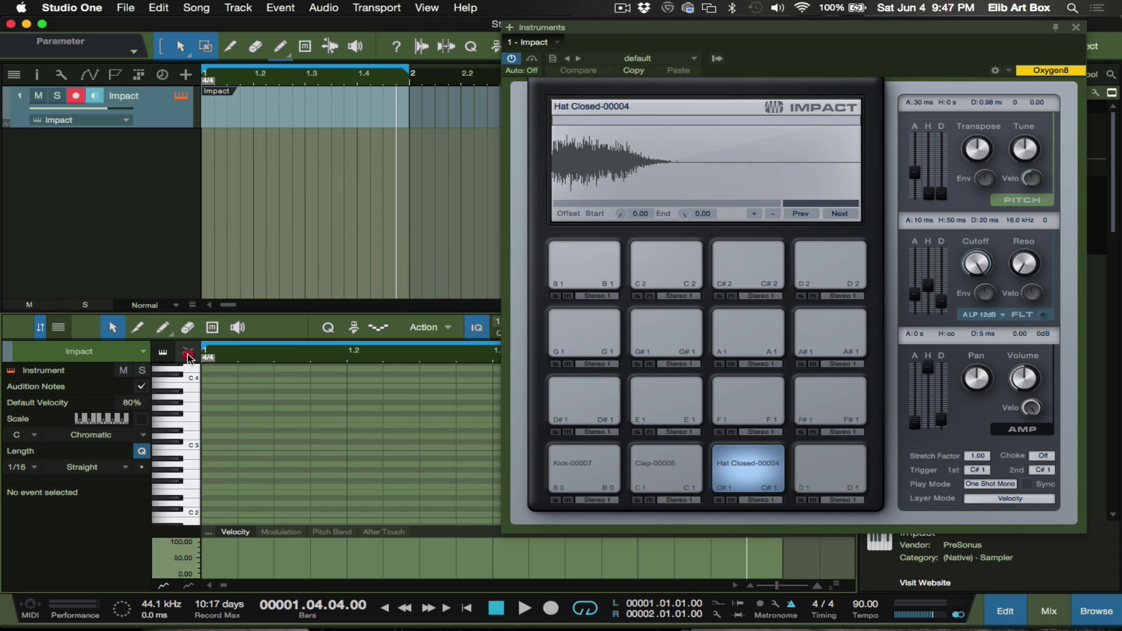
pyautogui.click(188, 351)
# - Place a kick note on beat 1 and a clap at 1.2, then play it back
pyautogui.scroll(-6, 221, 455)
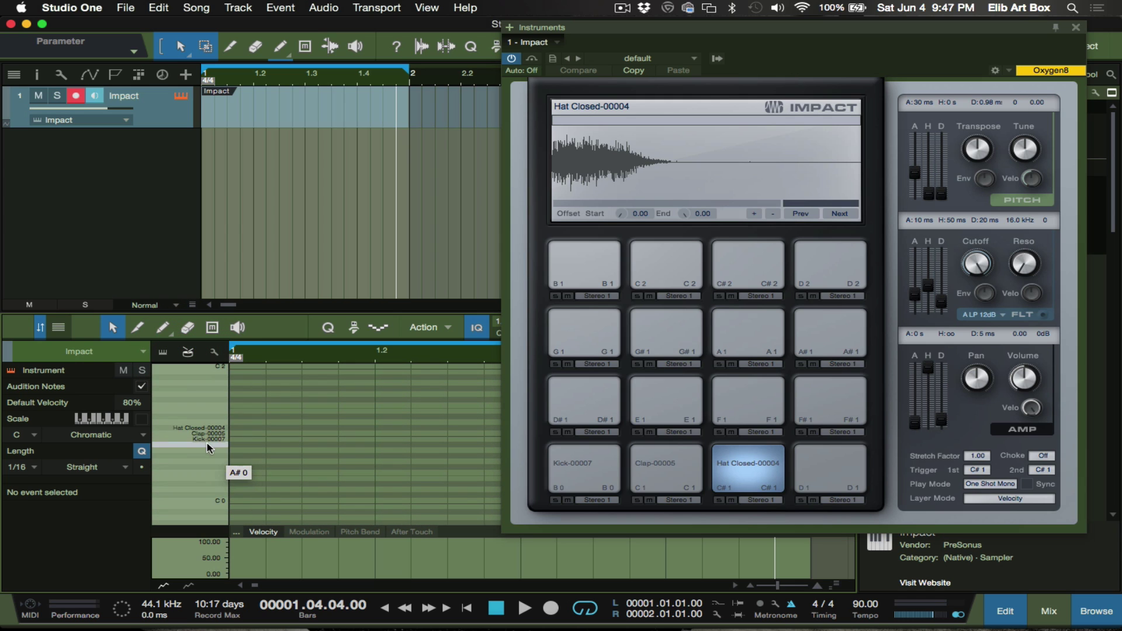
pyautogui.click(213, 443)
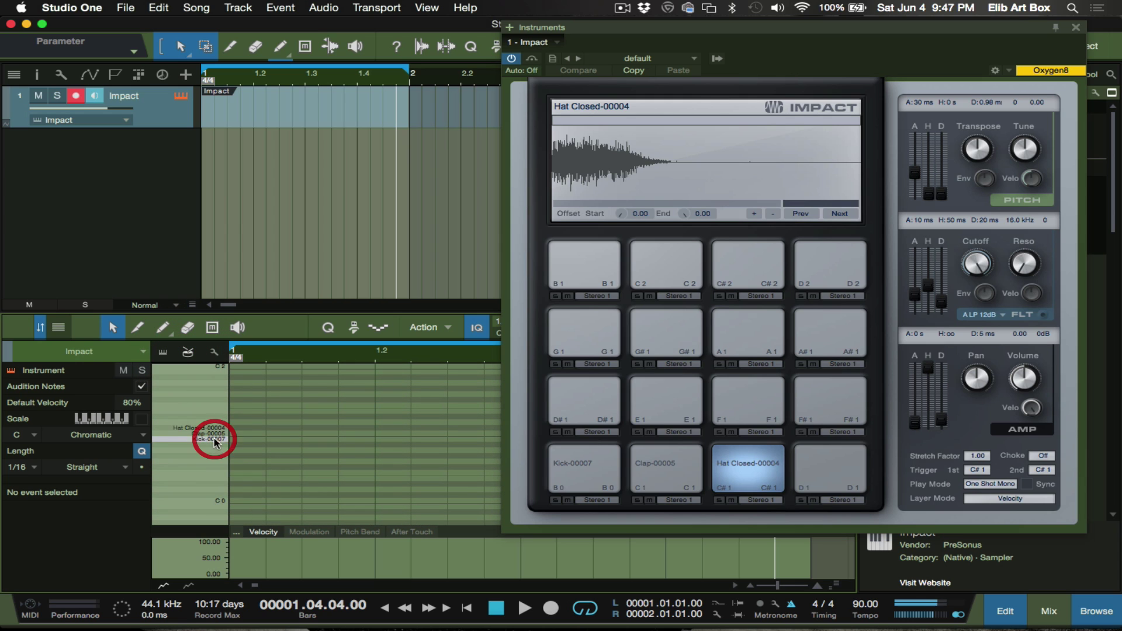
pyautogui.click(248, 438)
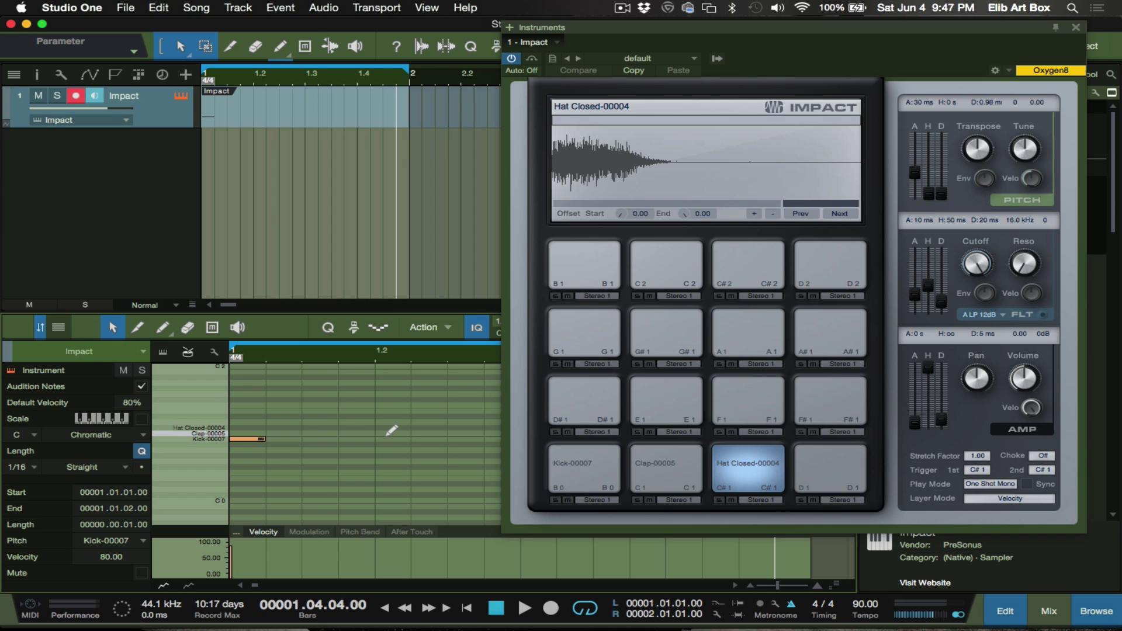
pyautogui.click(388, 434)
pyautogui.press('space')
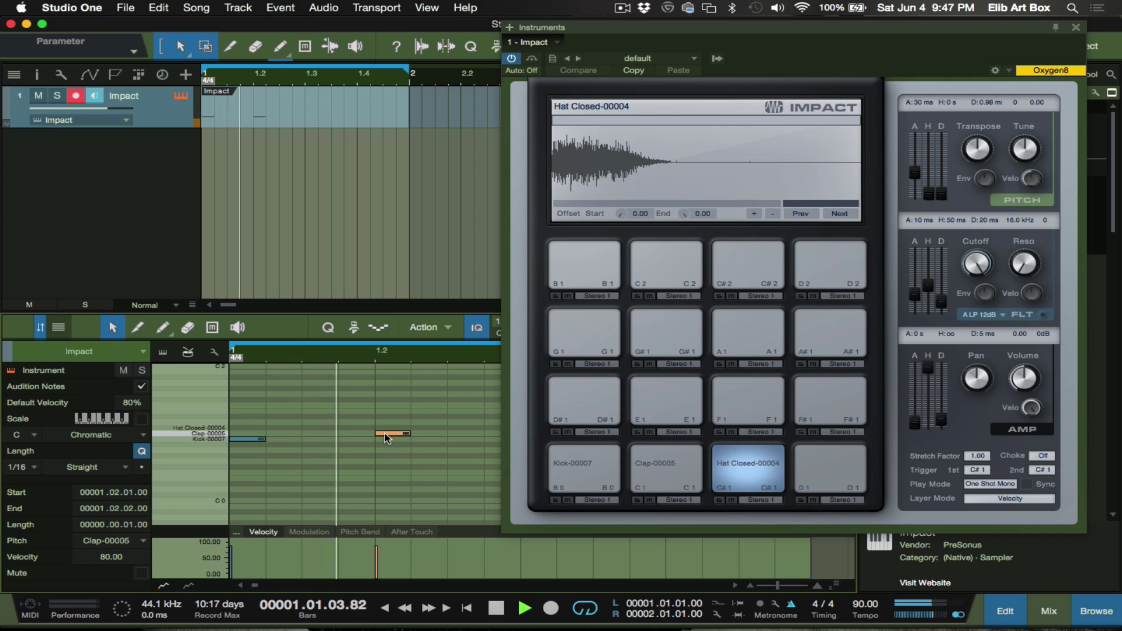
pyautogui.press('space')
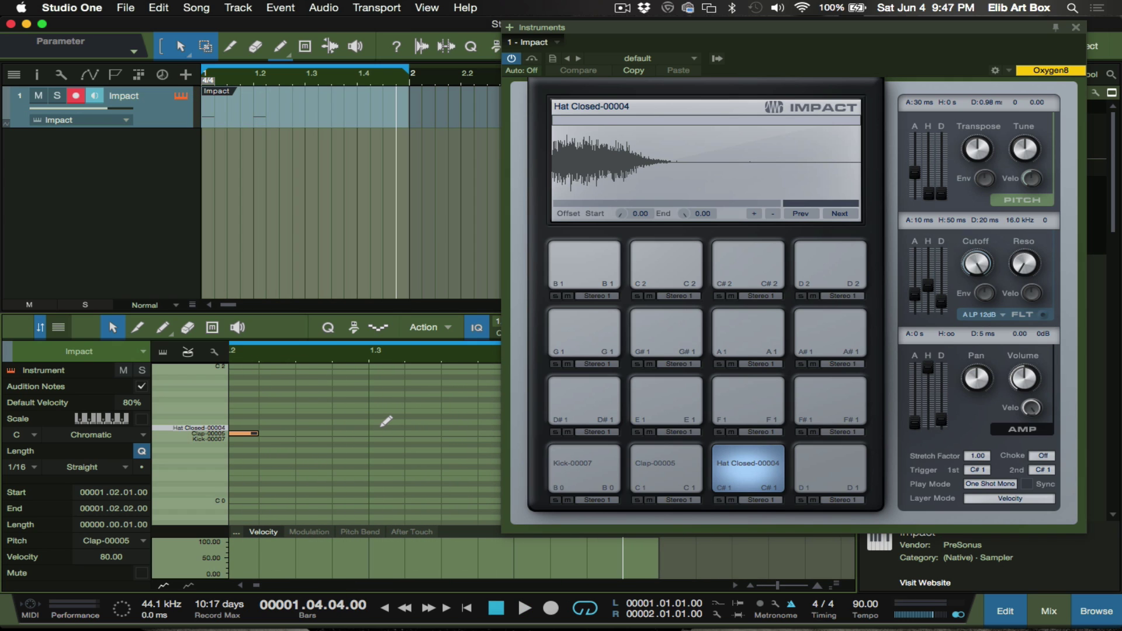
# - Add a closed hat at 1.3 and a clap at 1.4, then play the pattern
pyautogui.click(383, 427)
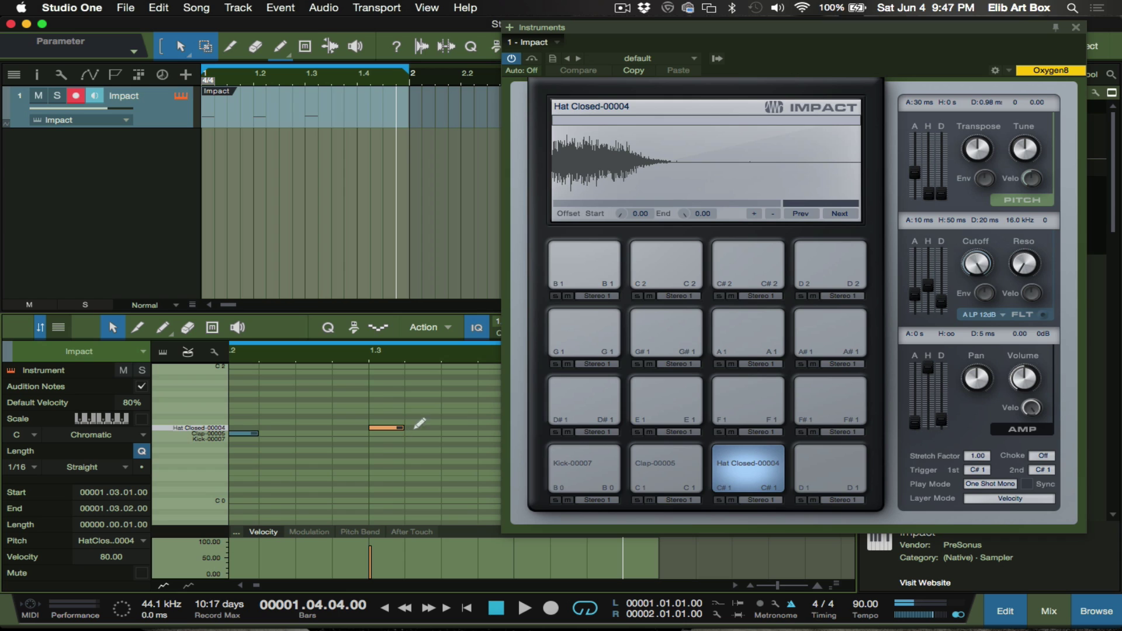
pyautogui.hscroll(3, 419, 425)
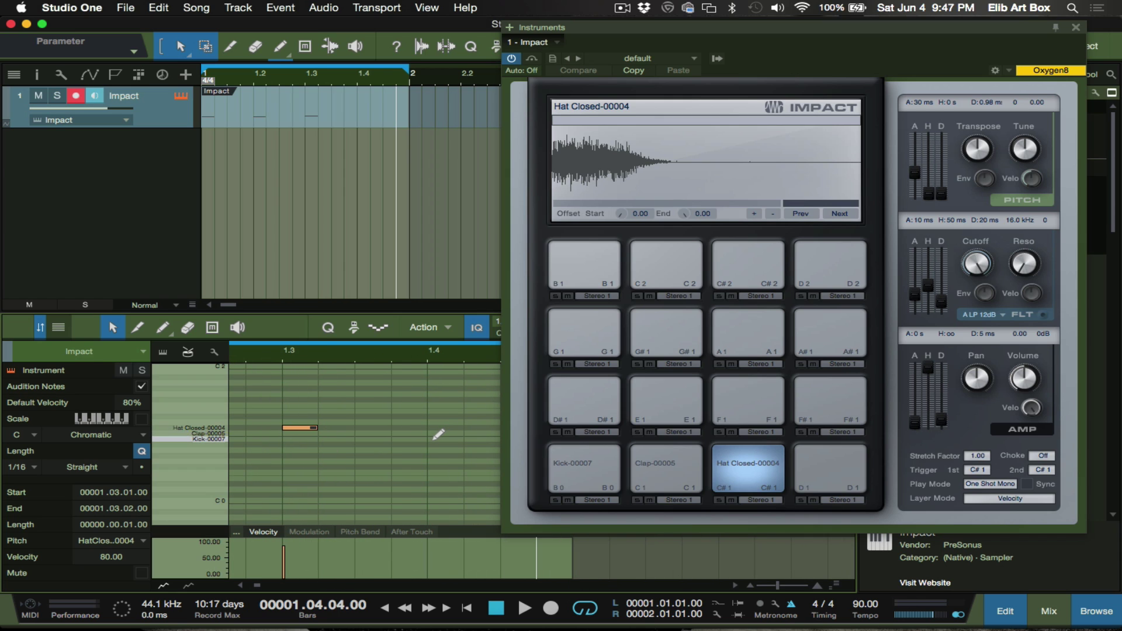
pyautogui.click(433, 439)
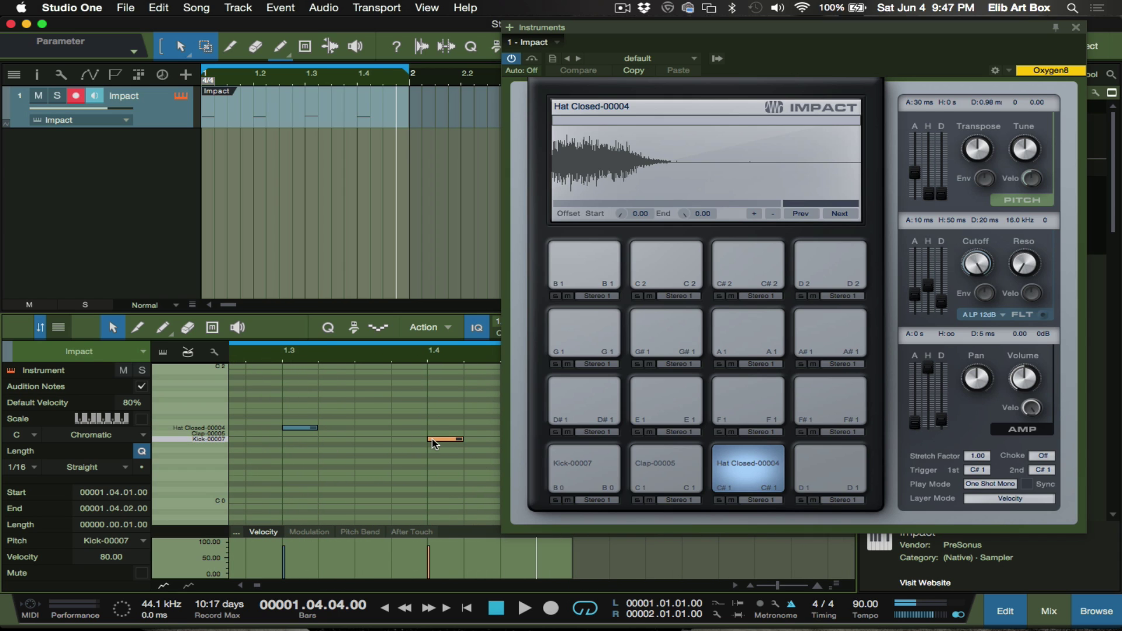
pyautogui.moveTo(437, 439); pyautogui.dragTo(438, 432)
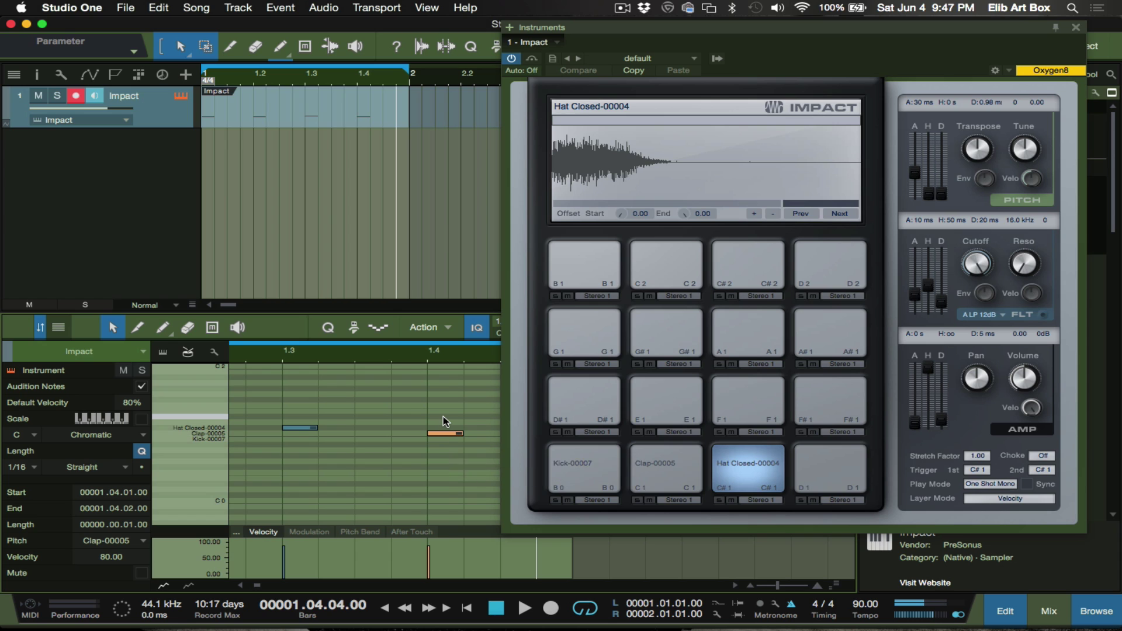
pyautogui.press('space')
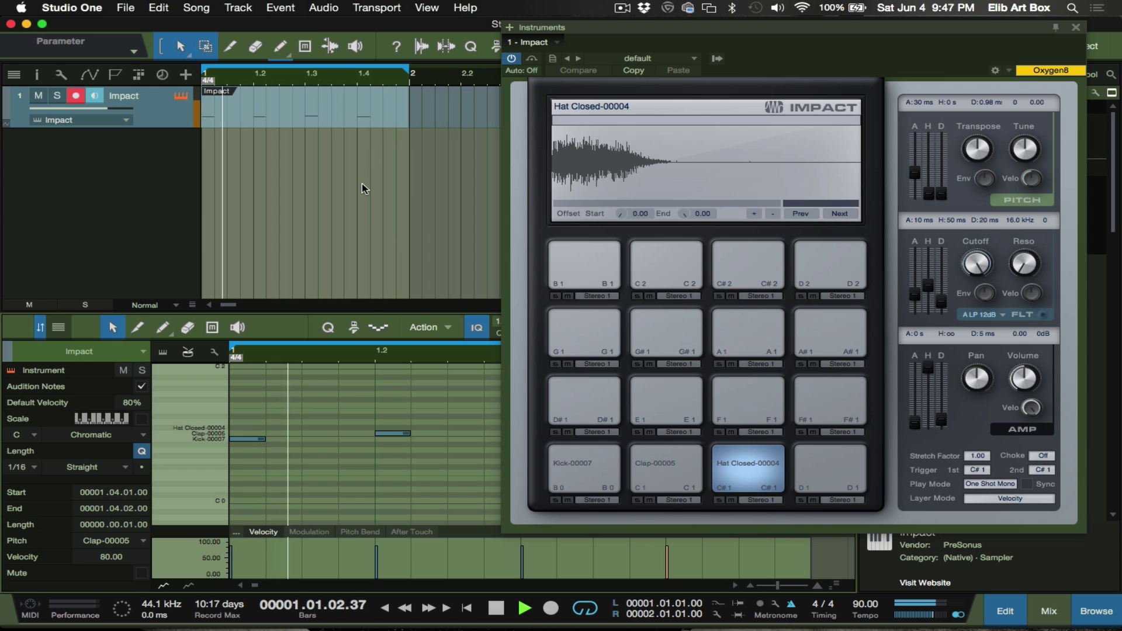
# - Show the Console with F3, close Impact, stop playback, and reopen Impact with F11
pyautogui.press('F3')
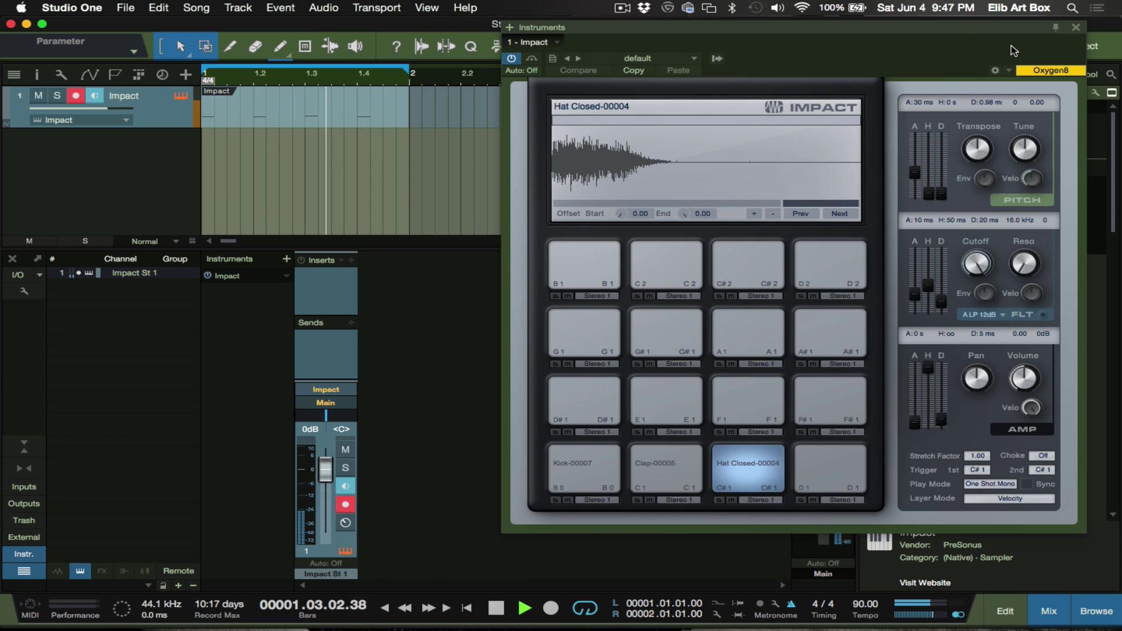
pyautogui.click(1077, 29)
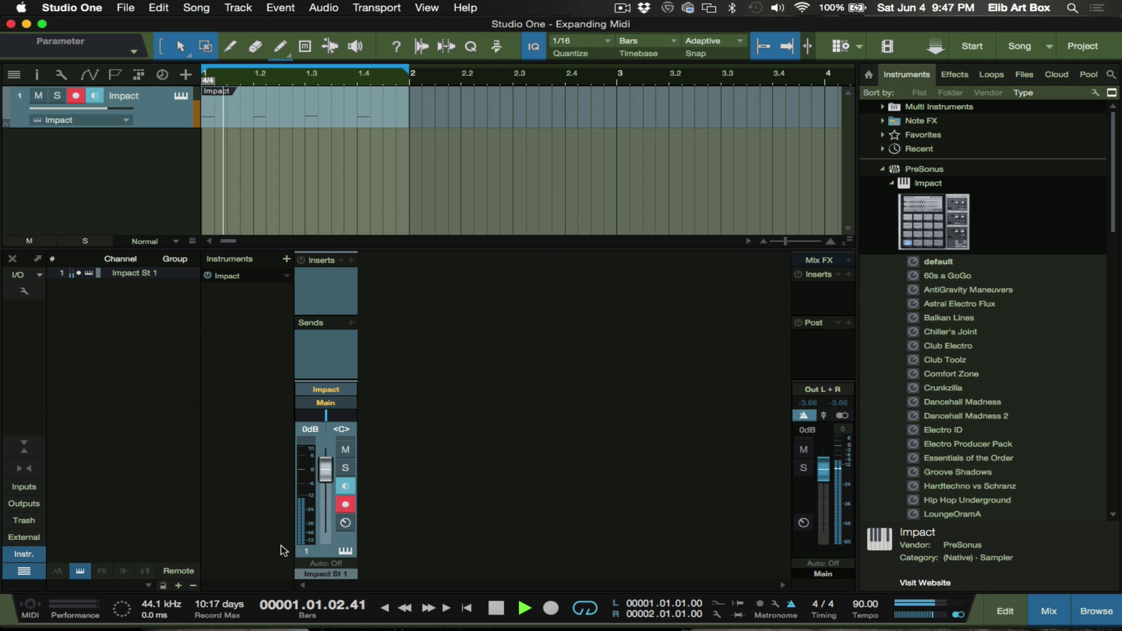
pyautogui.press('space')
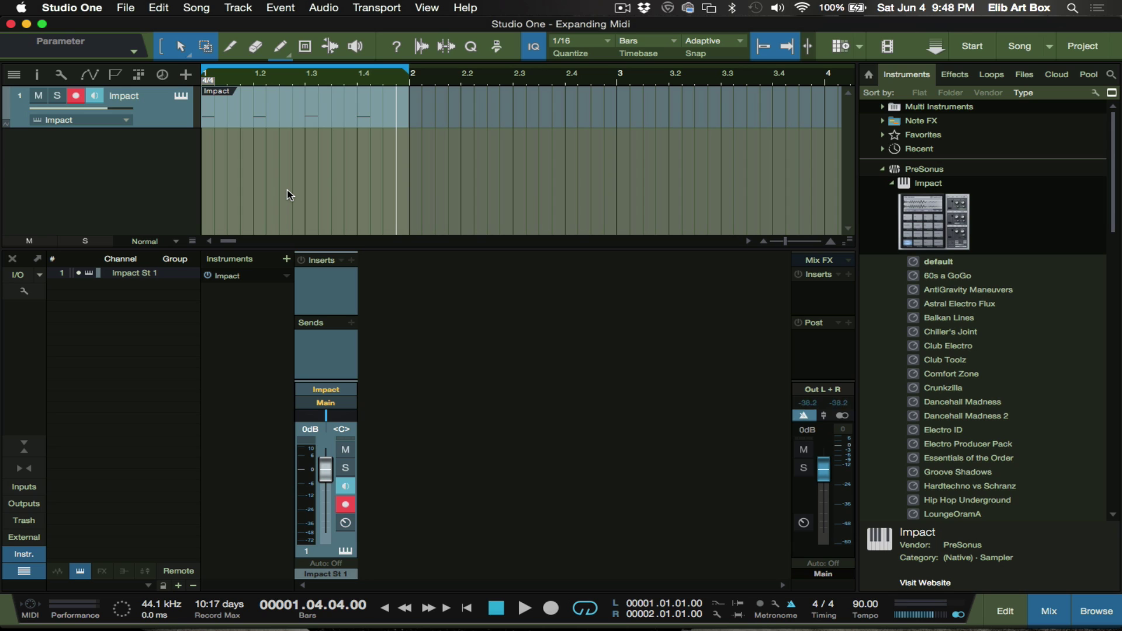
pyautogui.press('F11')
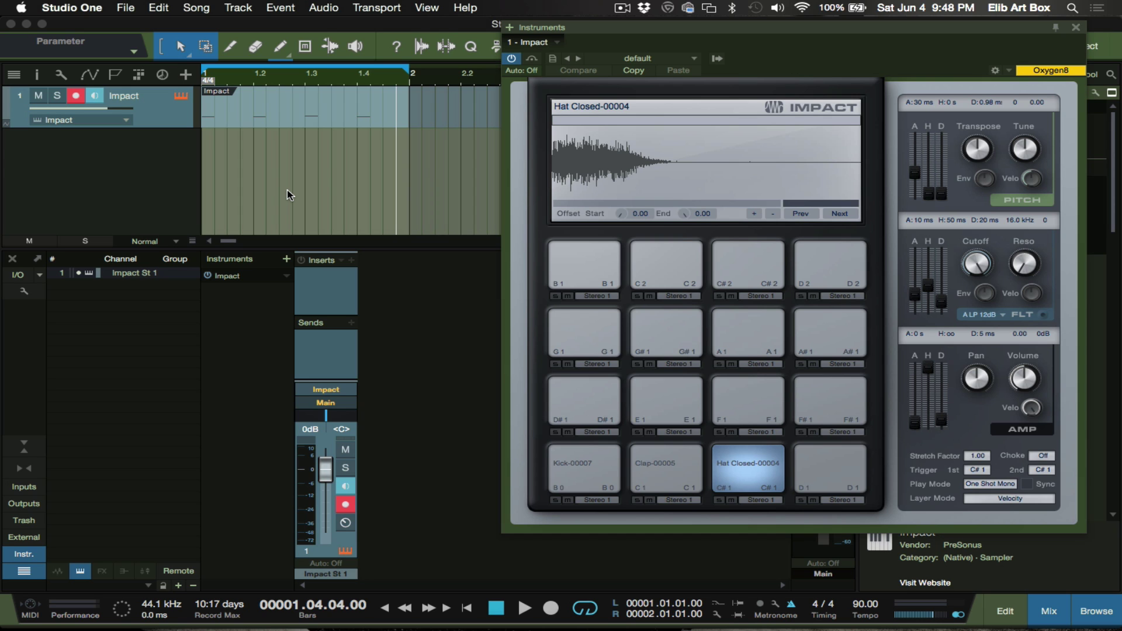
# - Route the Kick, Clap and Hat Closed pads to outputs Mono 1, Mono 2 and Mono 3
pyautogui.click(609, 500)
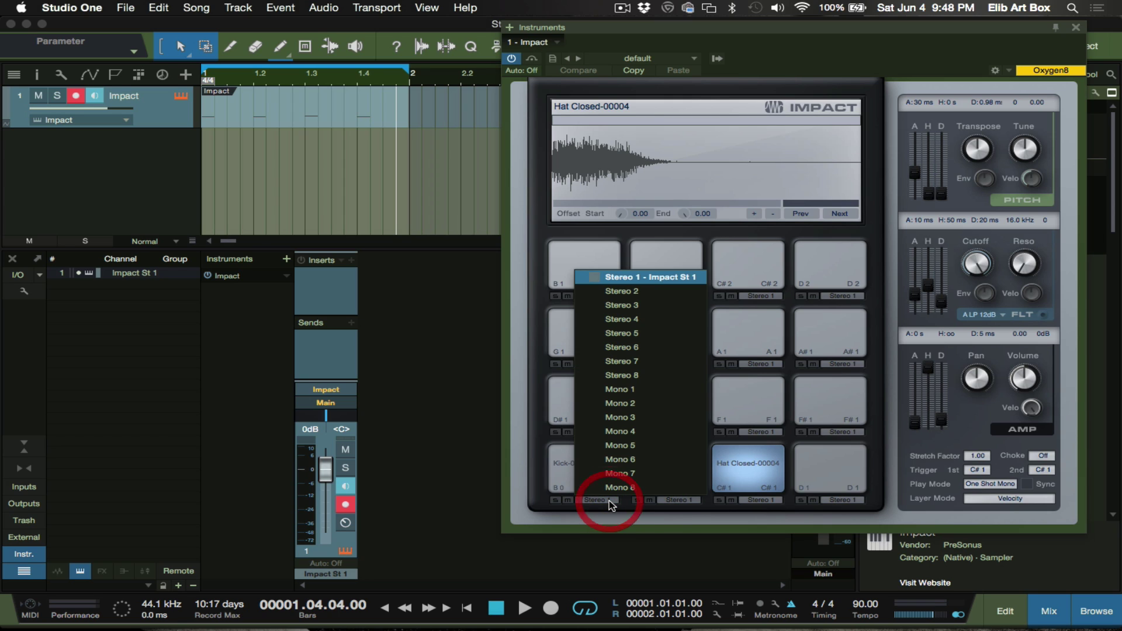
pyautogui.click(637, 390)
pyautogui.click(685, 500)
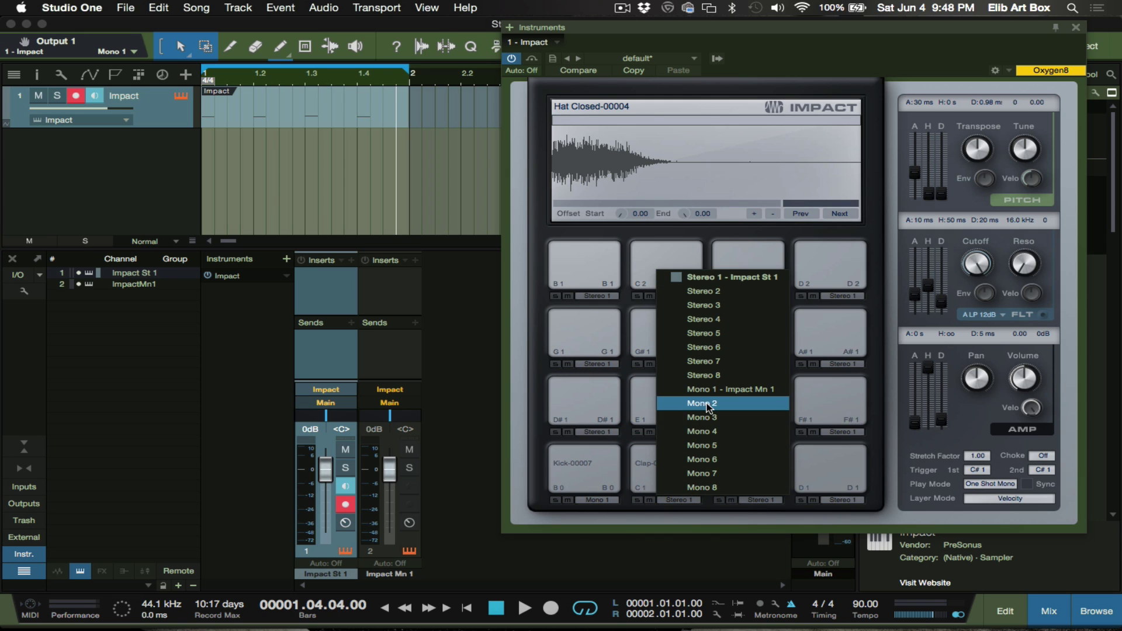
pyautogui.click(709, 404)
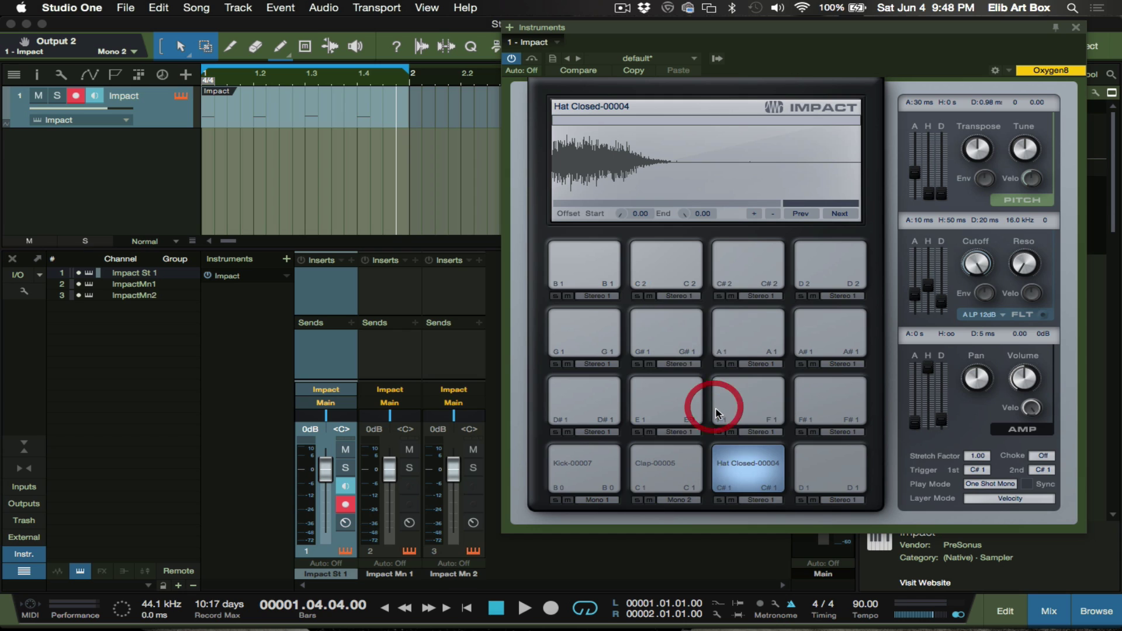
pyautogui.click(769, 501)
pyautogui.click(797, 421)
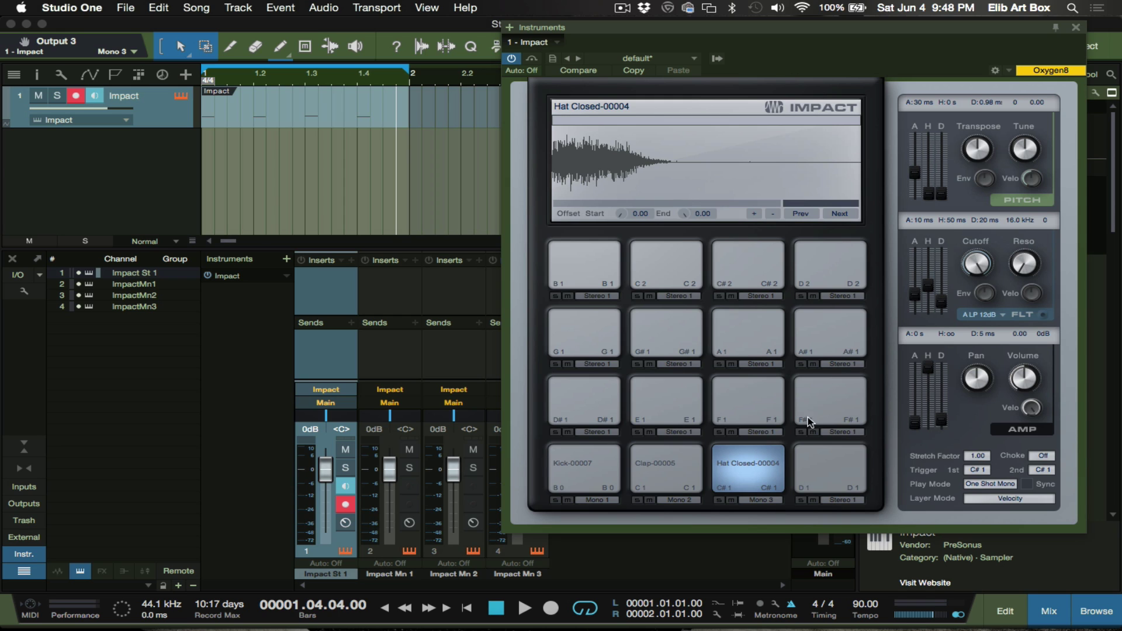
# - Send the Clap pad to Stereo 2 and trigger it repeatedly to test the routing
pyautogui.click(658, 465)
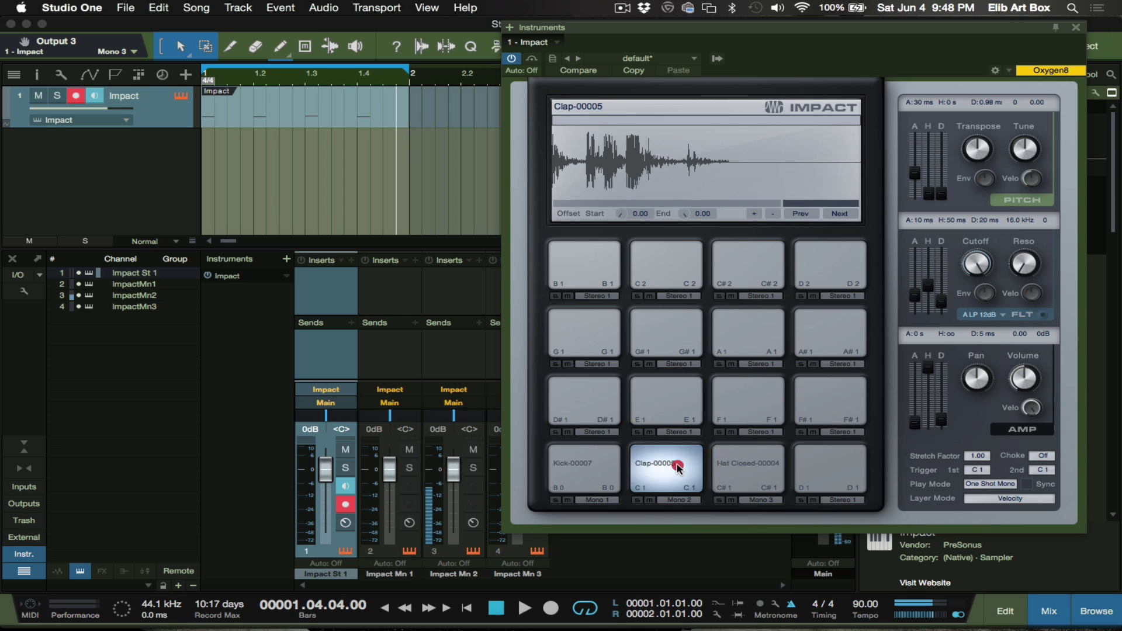
pyautogui.click(679, 500)
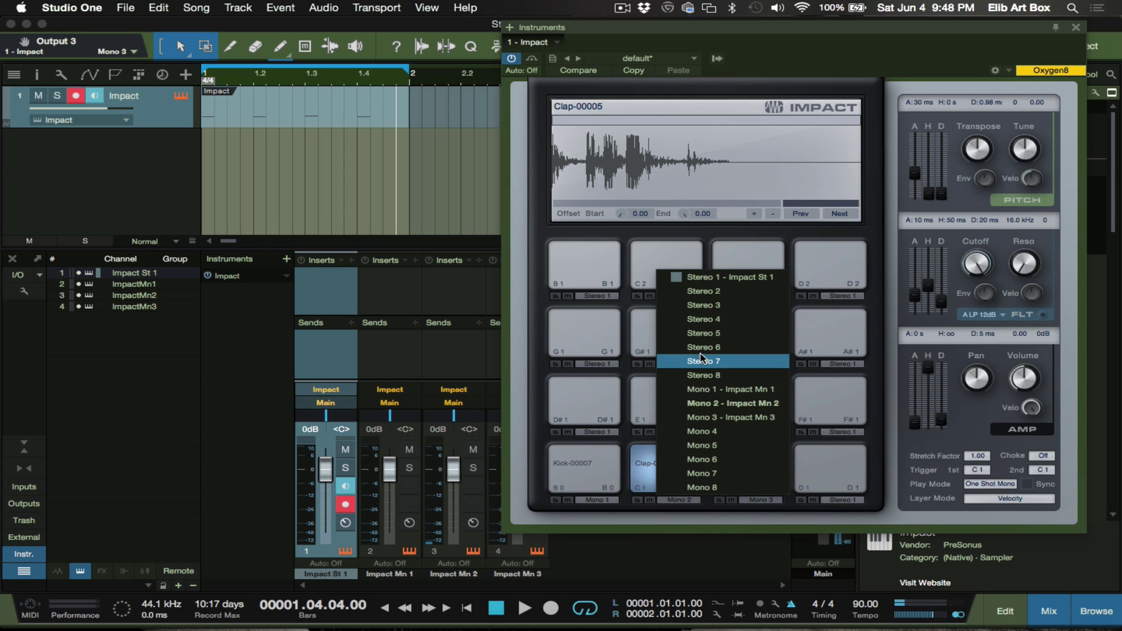
pyautogui.click(711, 294)
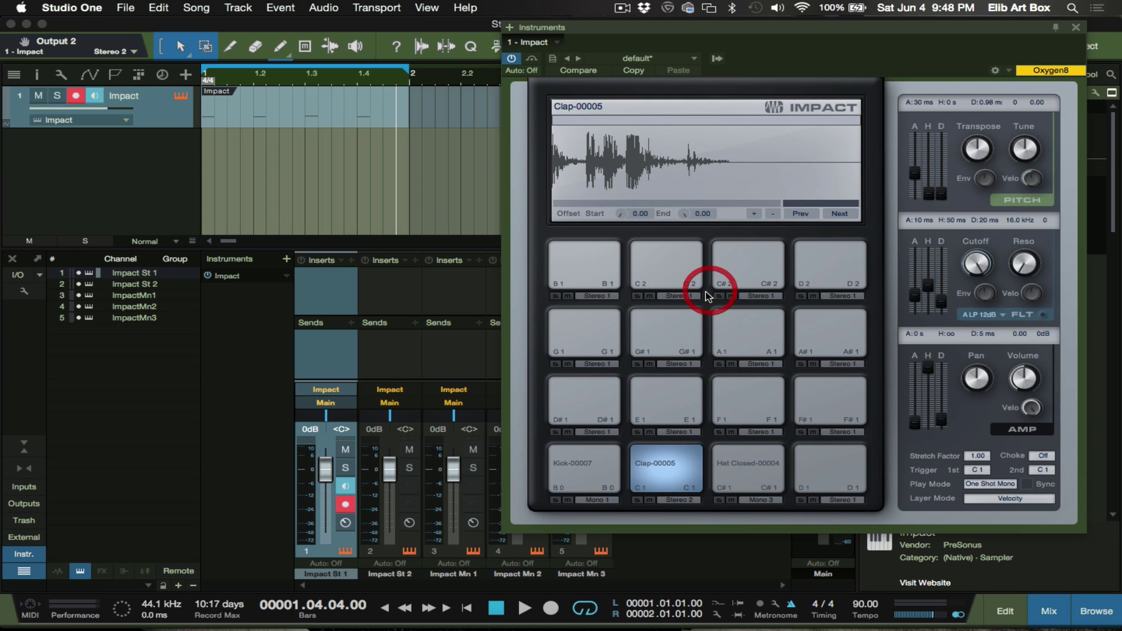
pyautogui.click(672, 474)
pyautogui.click(675, 479)
pyautogui.click(675, 481)
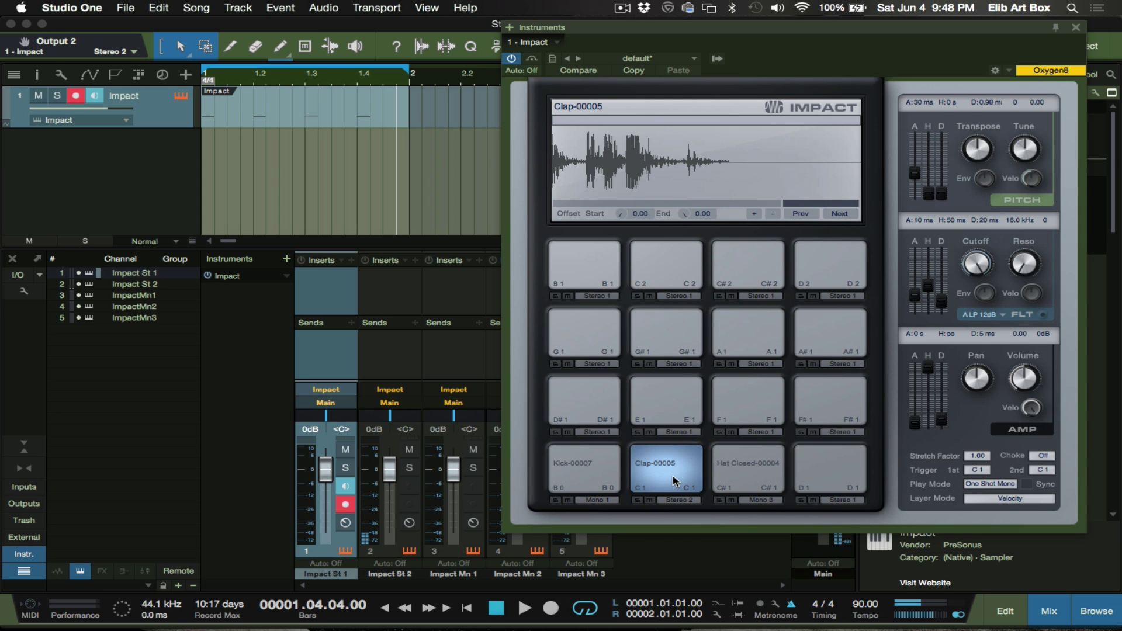
pyautogui.click(682, 479)
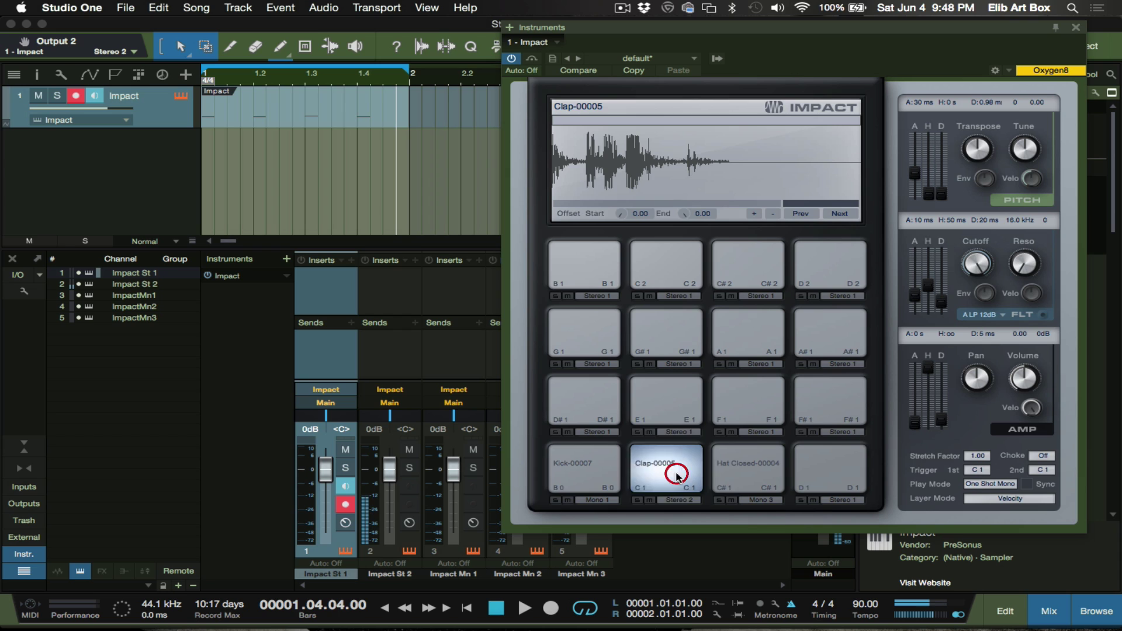
pyautogui.click(680, 481)
pyautogui.click(679, 483)
pyautogui.click(678, 485)
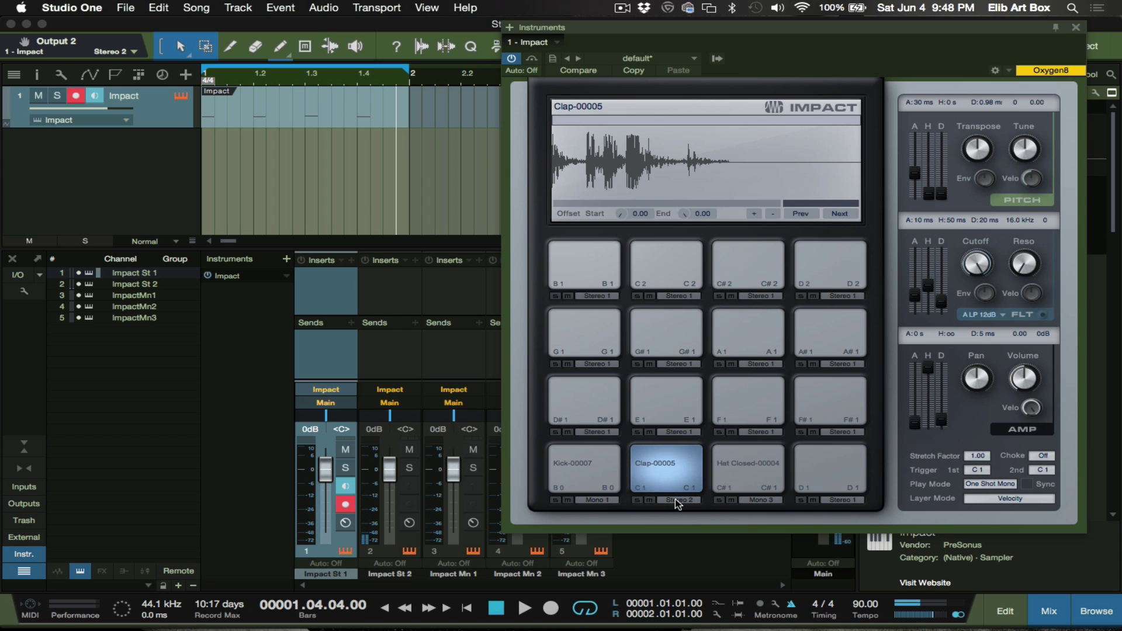
# - Switch the Clap pad back to Mono 2 and audition the clap and kick pads
pyautogui.click(673, 498)
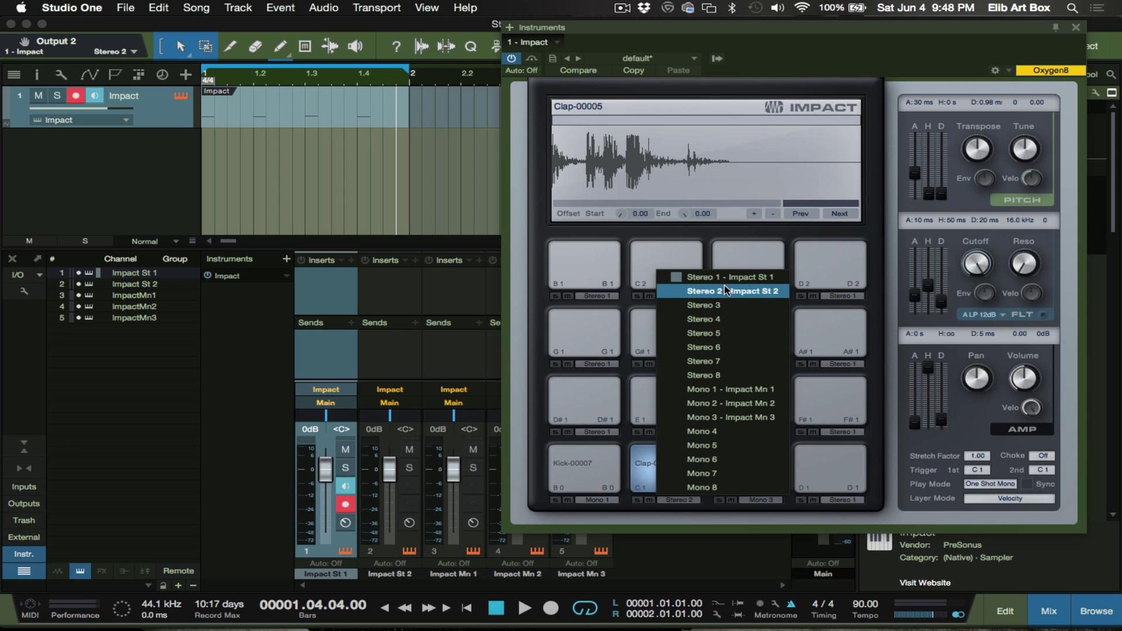
pyautogui.click(726, 404)
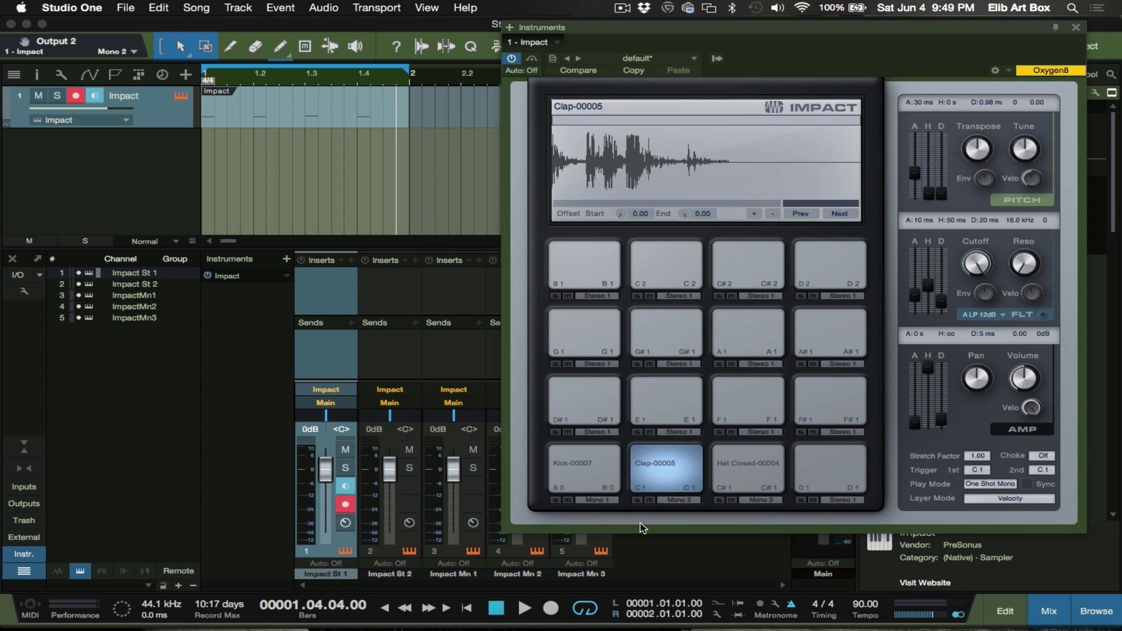
pyautogui.click(673, 476)
pyautogui.click(744, 451)
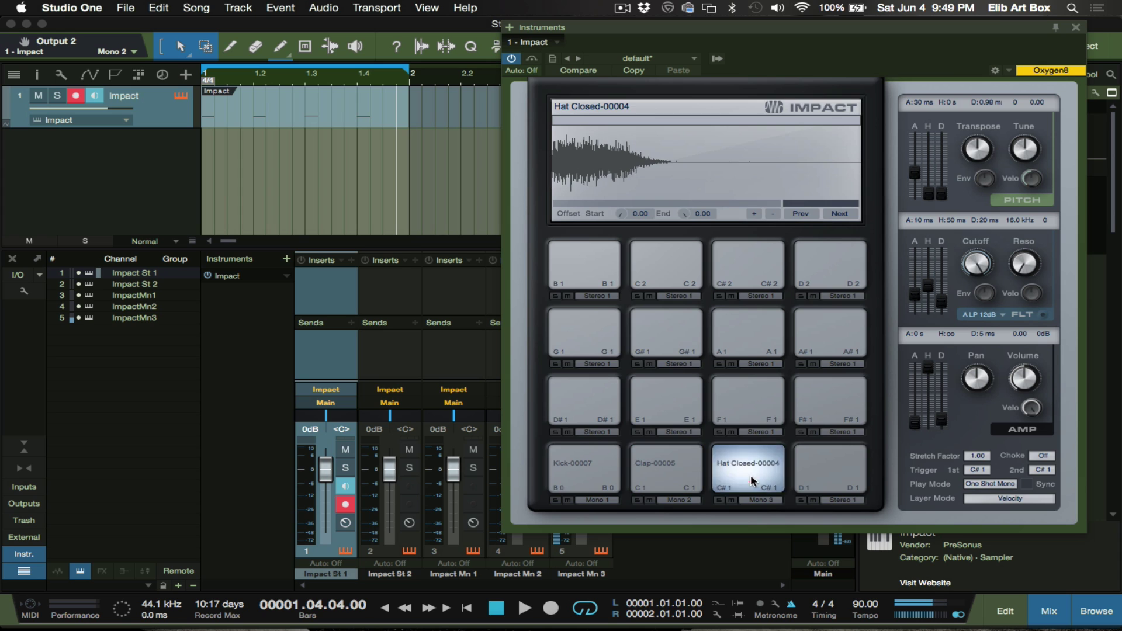
pyautogui.click(599, 484)
pyautogui.click(599, 484)
pyautogui.click(642, 470)
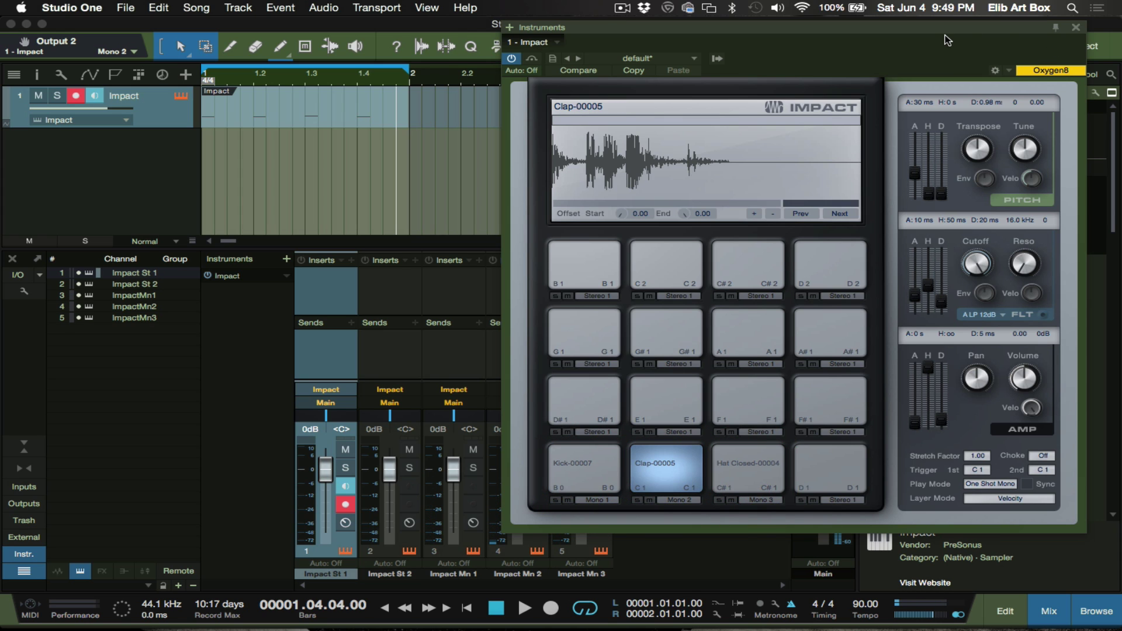
# - Close the Impact editor and play the loop to hear the new routing
pyautogui.press('super+w')
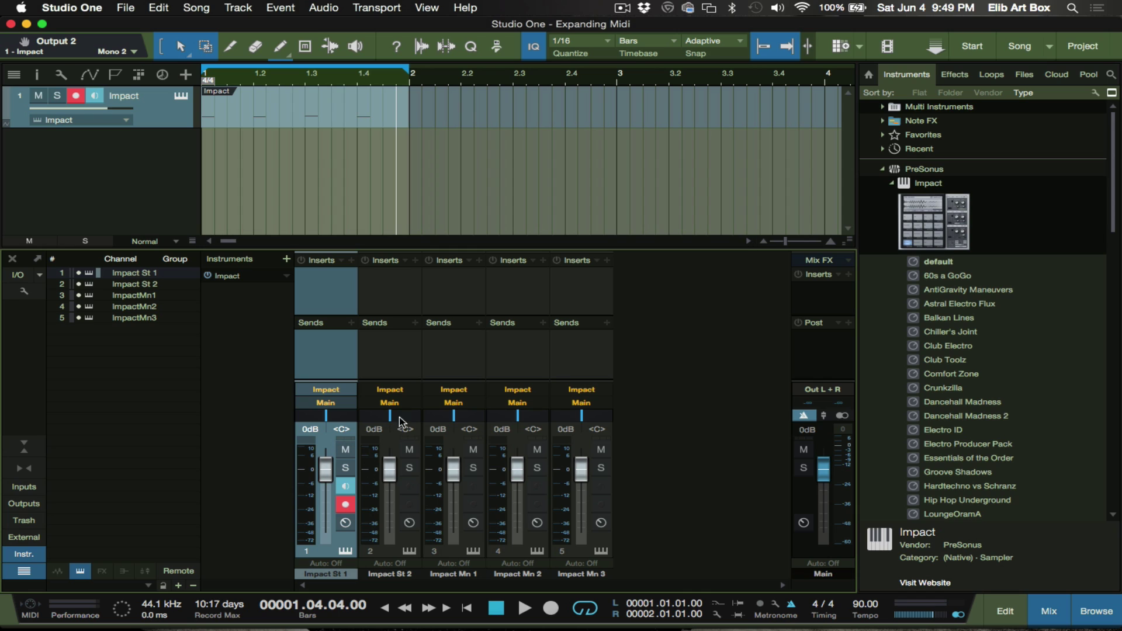
pyautogui.press('space')
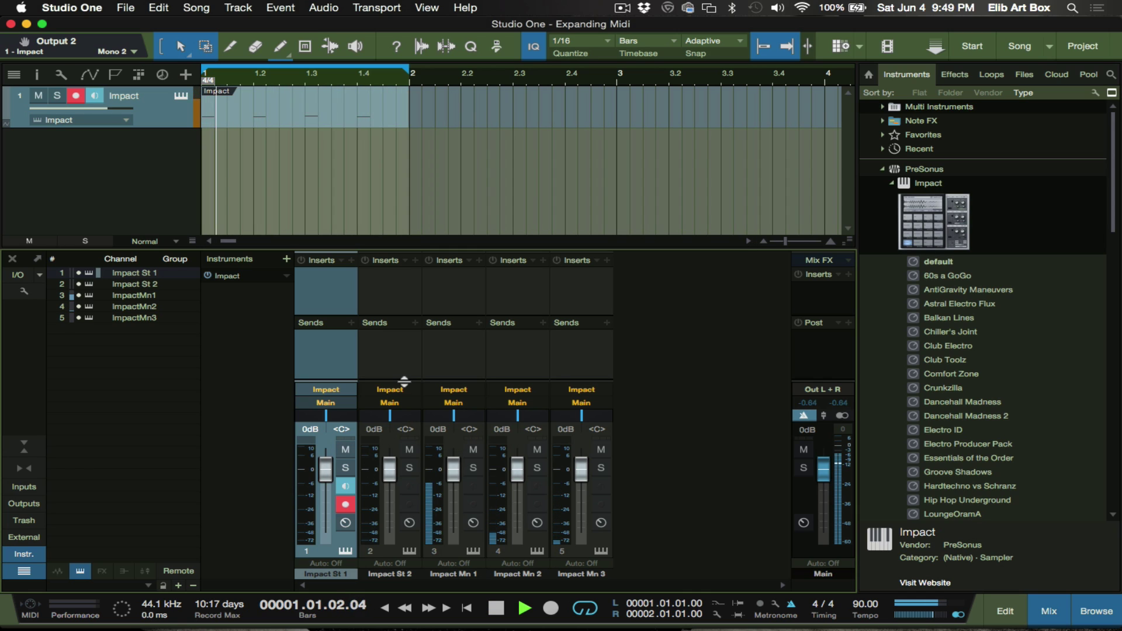
pyautogui.press('space')
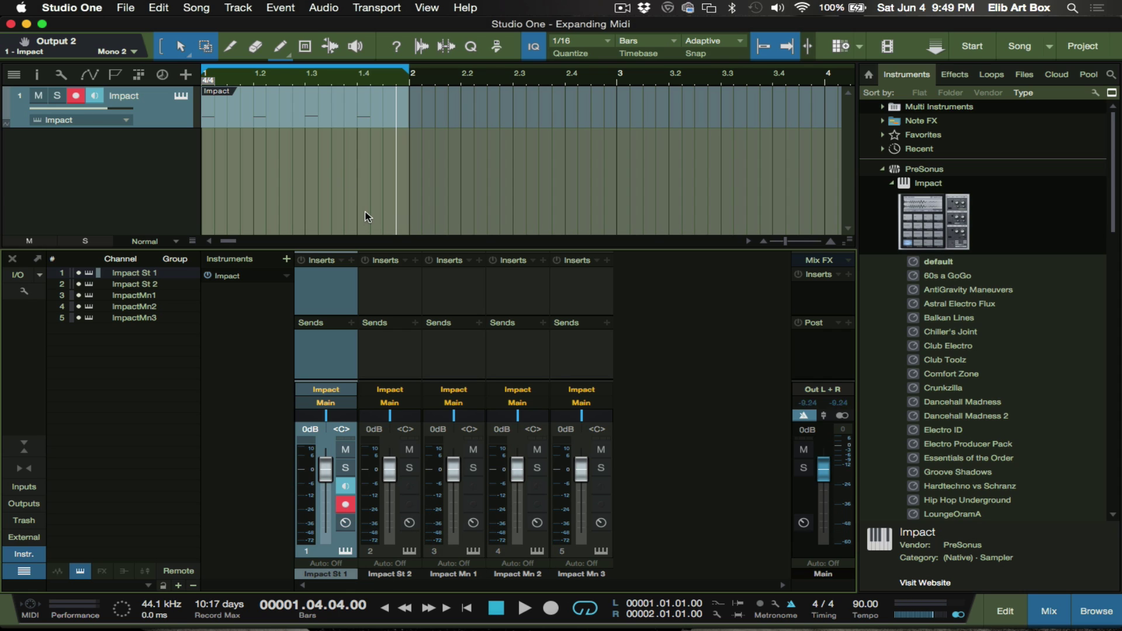
# - Name mixer channels 2, 3 and 4 Kick, Clap and Hat, then play to check
pyautogui.click(409, 575)
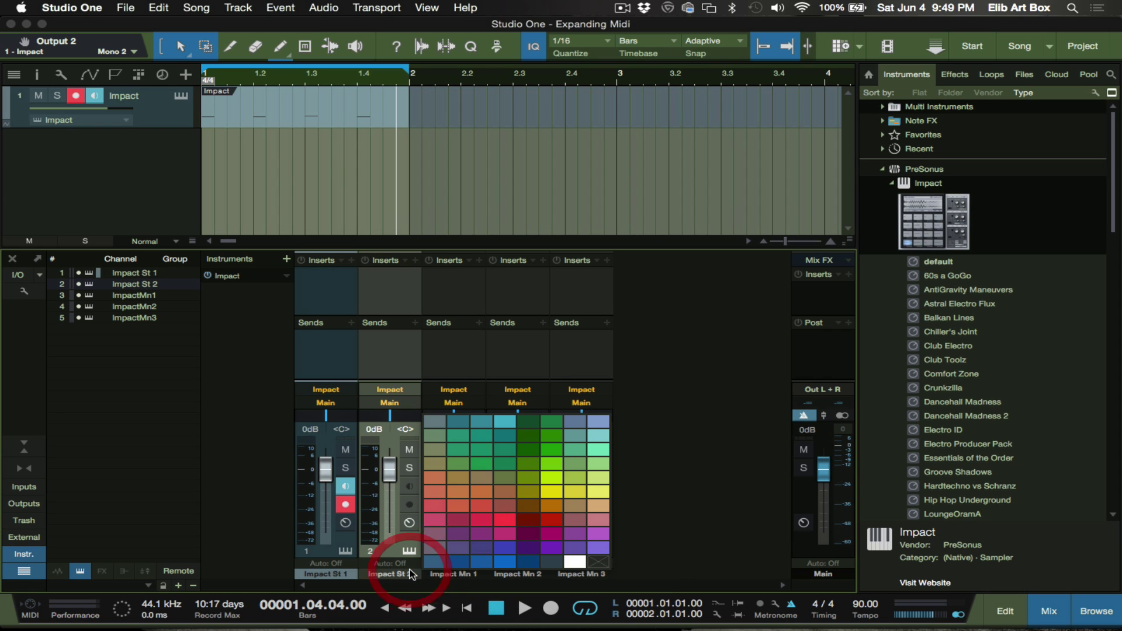
pyautogui.doubleClick(402, 574)
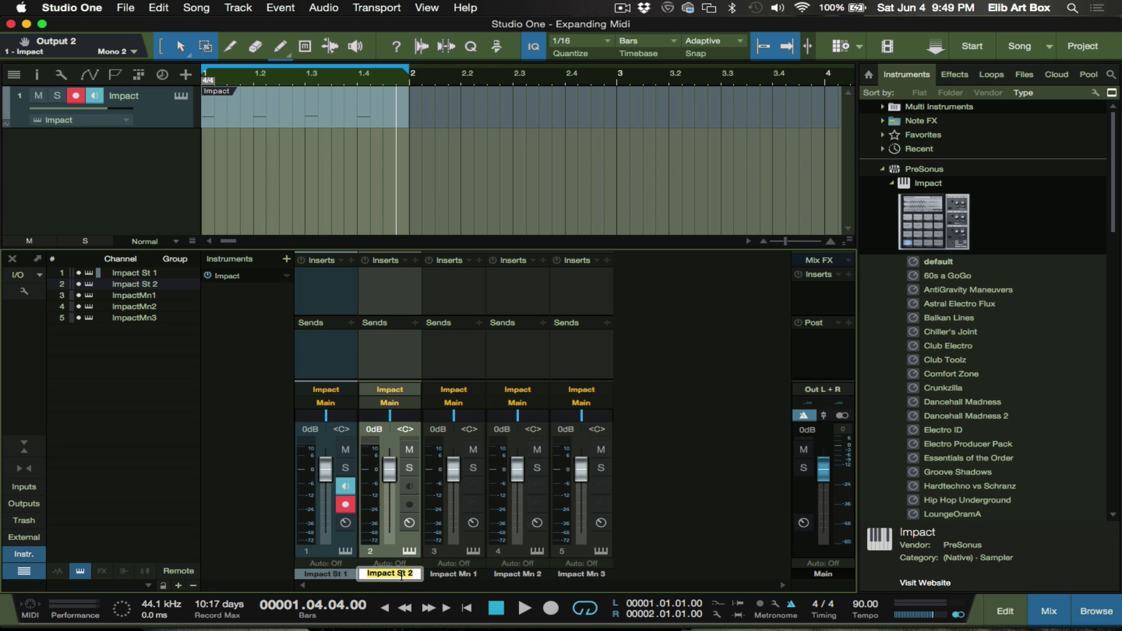
pyautogui.write('Kick')
pyautogui.press('Tab')
pyautogui.write('C')
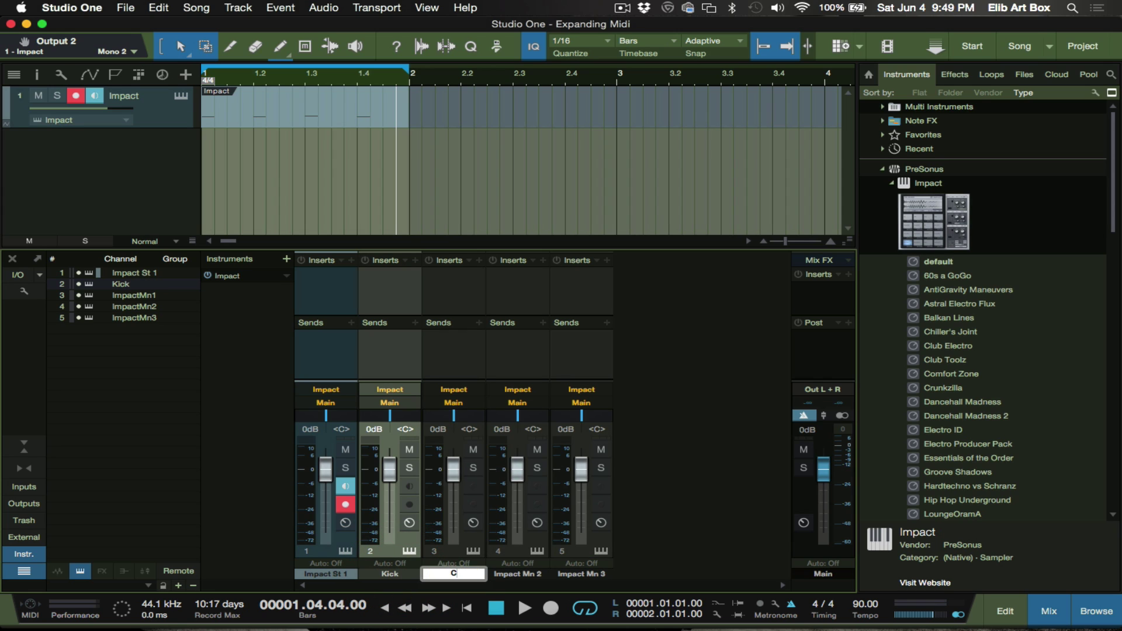
pyautogui.press('Tab')
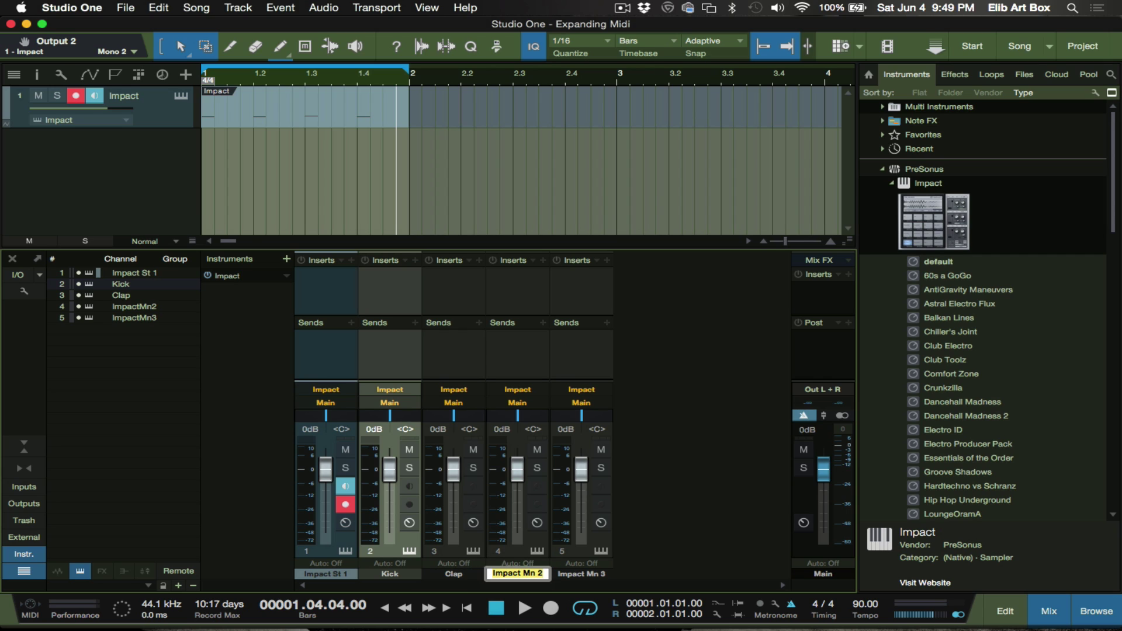
pyautogui.write('Hat')
pyautogui.press('Return')
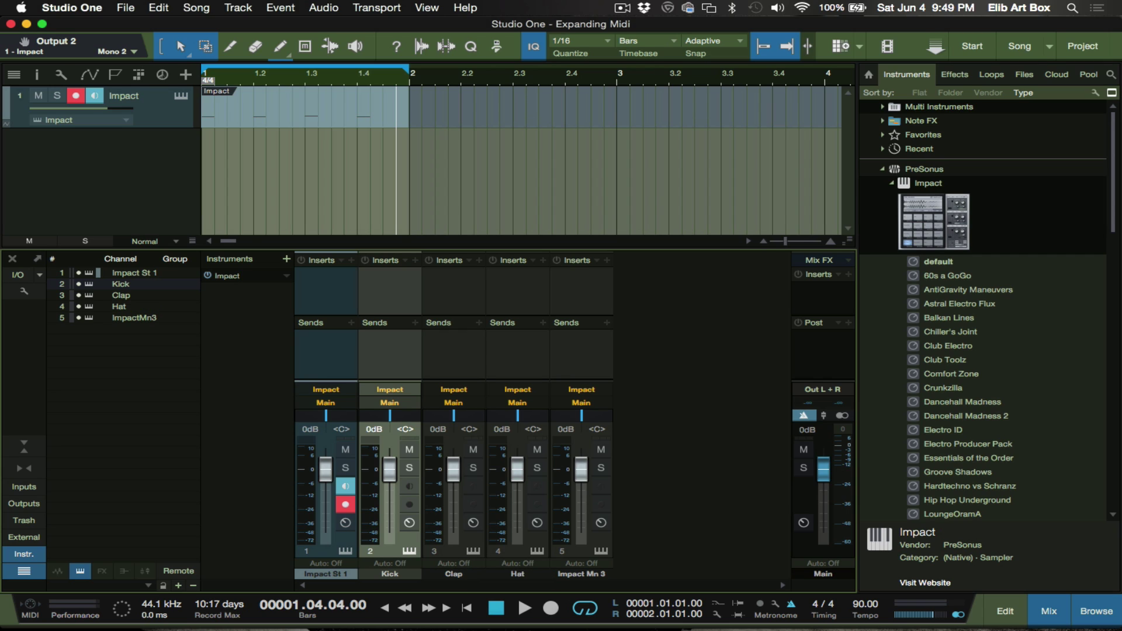
pyautogui.press('space')
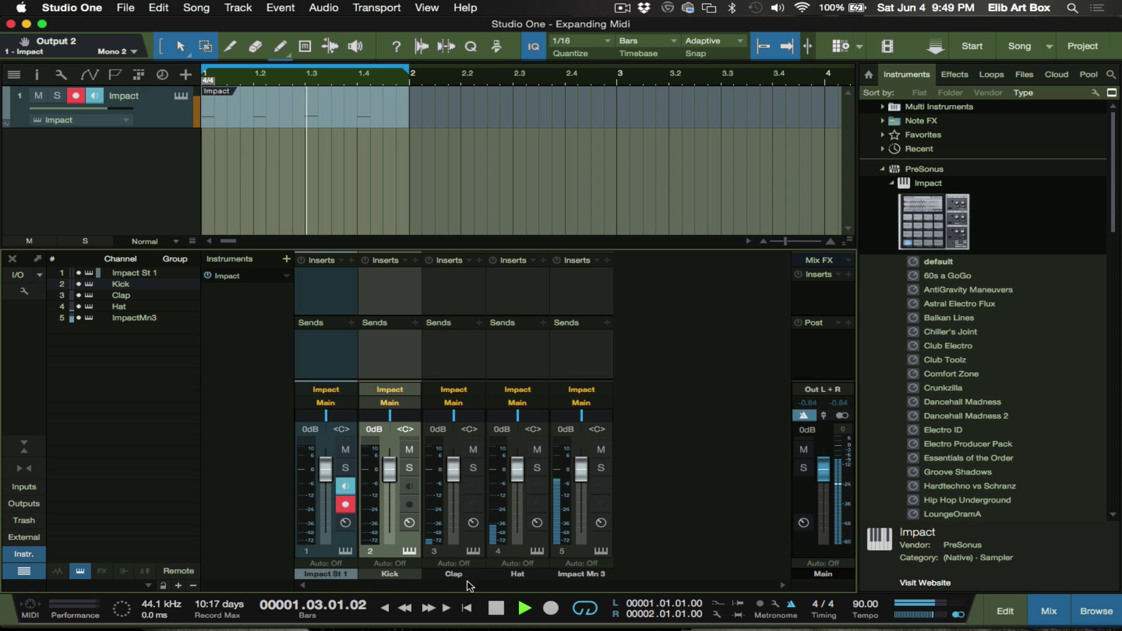
pyautogui.press('space')
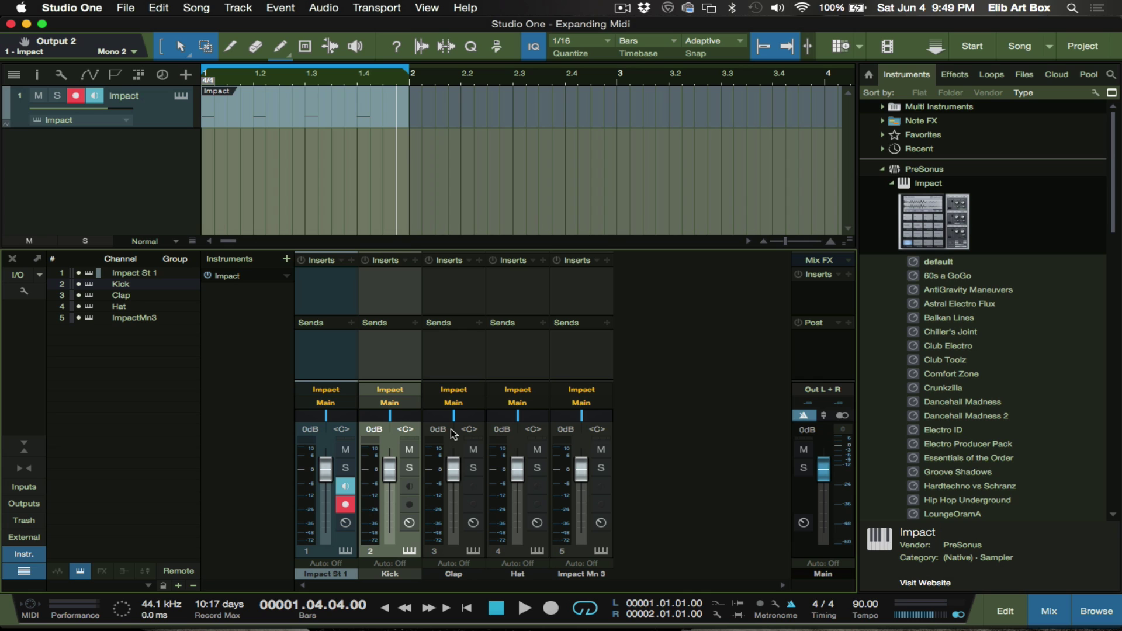
# - Reopen Impact and disable its Impact St 2 - Kick output, then play to check
pyautogui.press('F11')
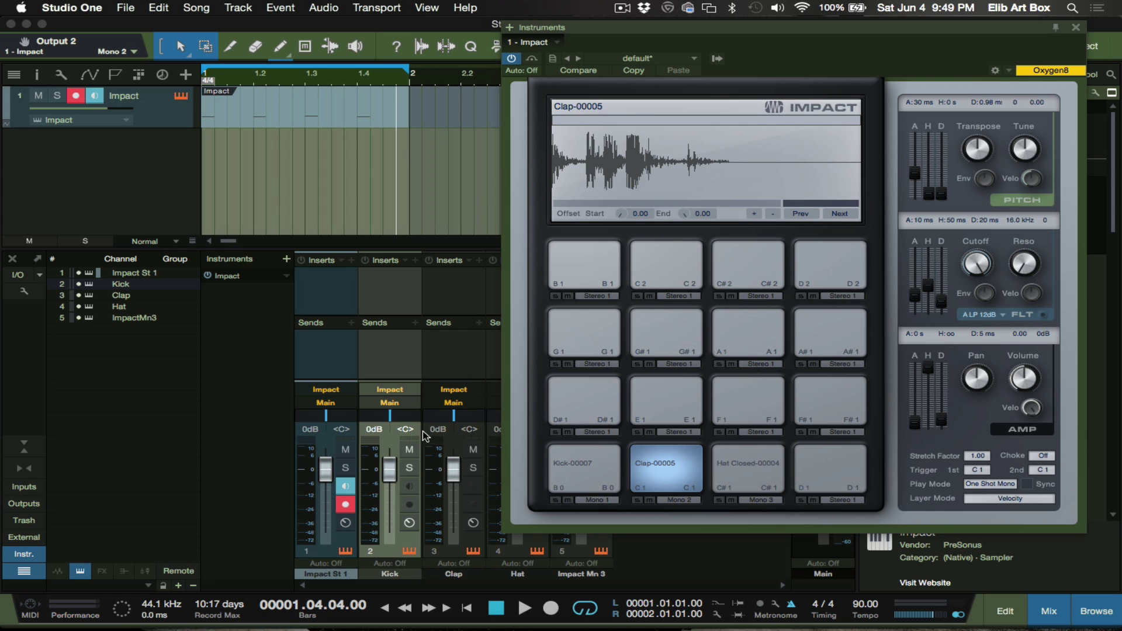
pyautogui.click(717, 59)
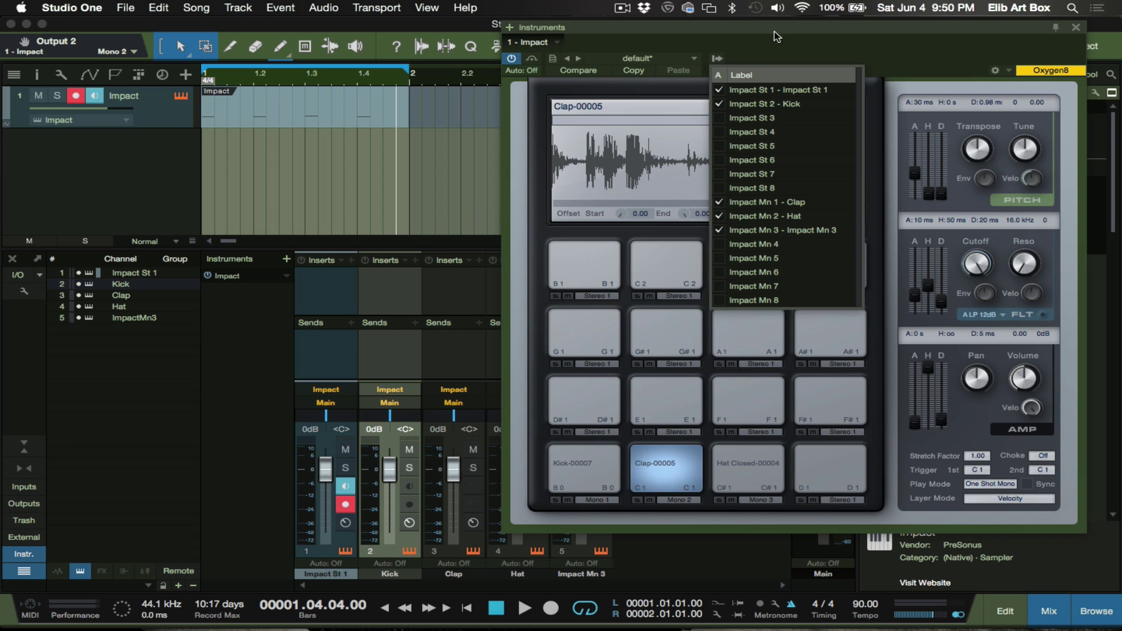
pyautogui.click(719, 104)
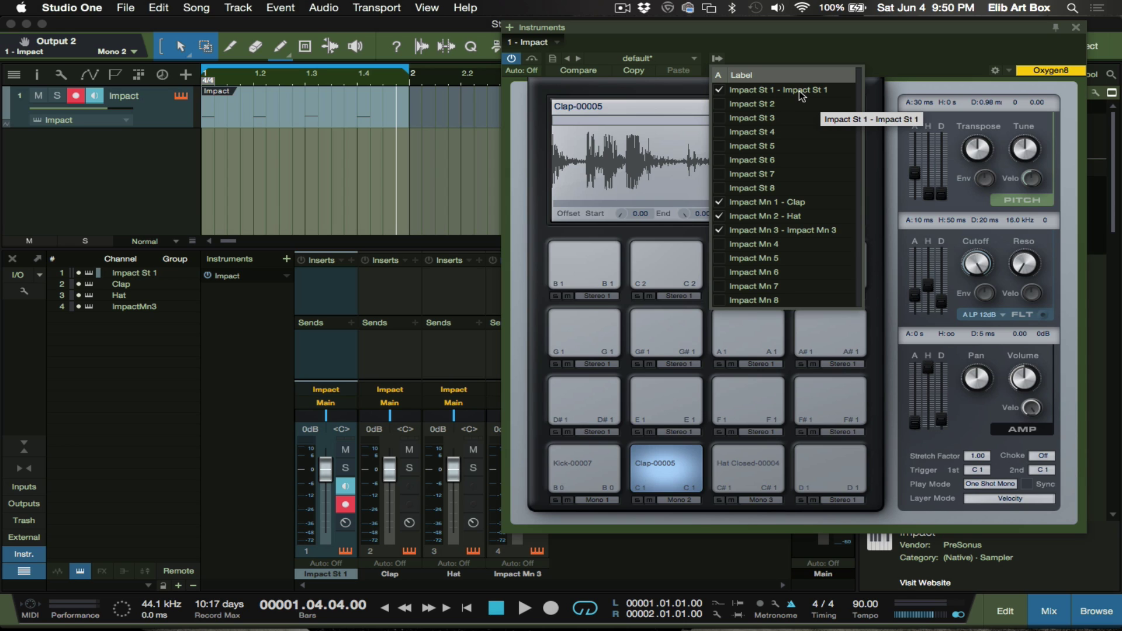
pyautogui.press('space')
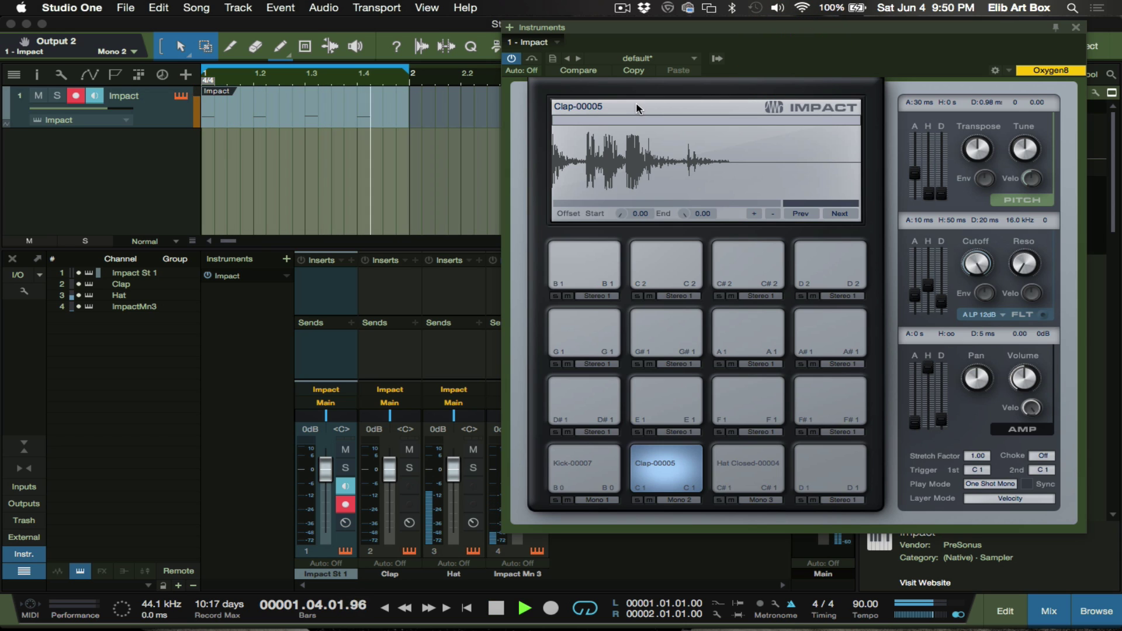
pyautogui.press('space')
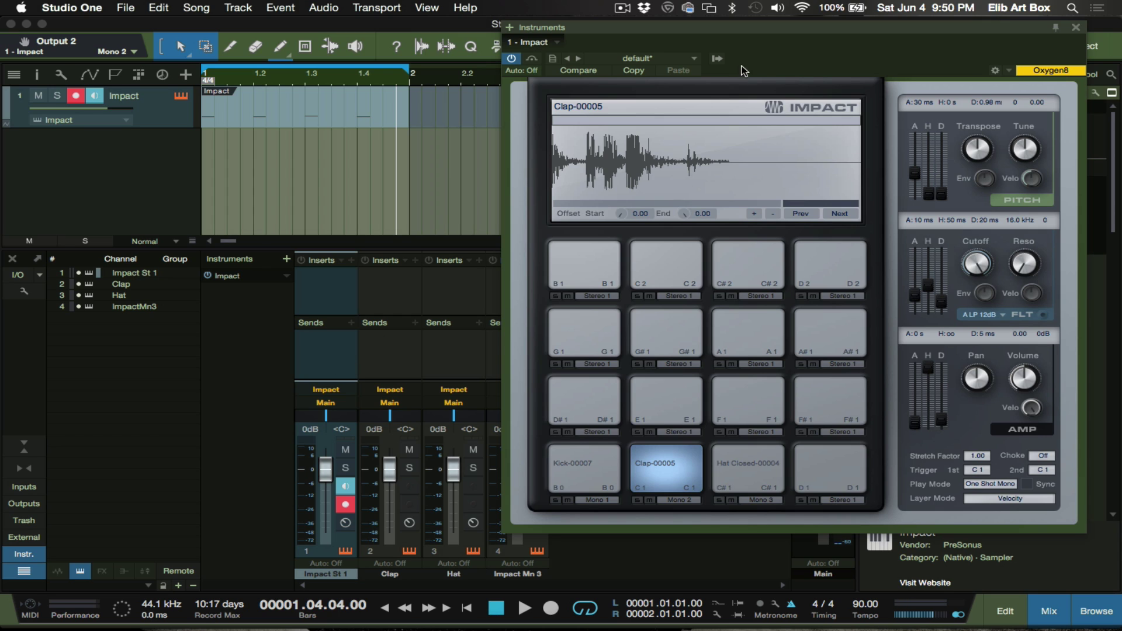
# - Disable the Impact St 1 output as well and play the loop again
pyautogui.click(718, 58)
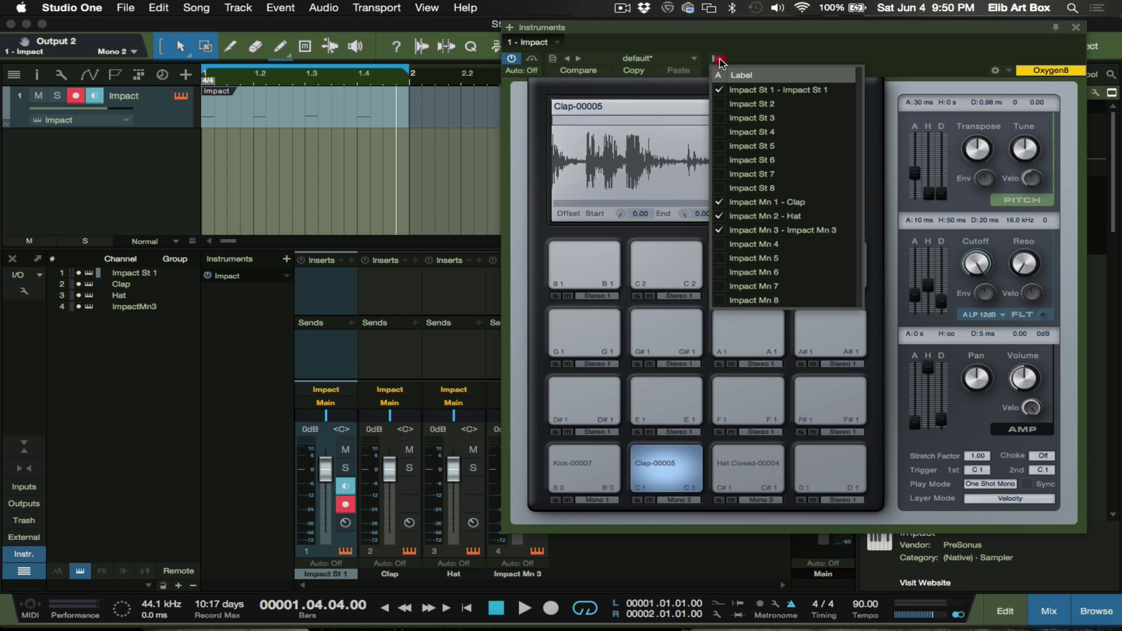
pyautogui.click(720, 90)
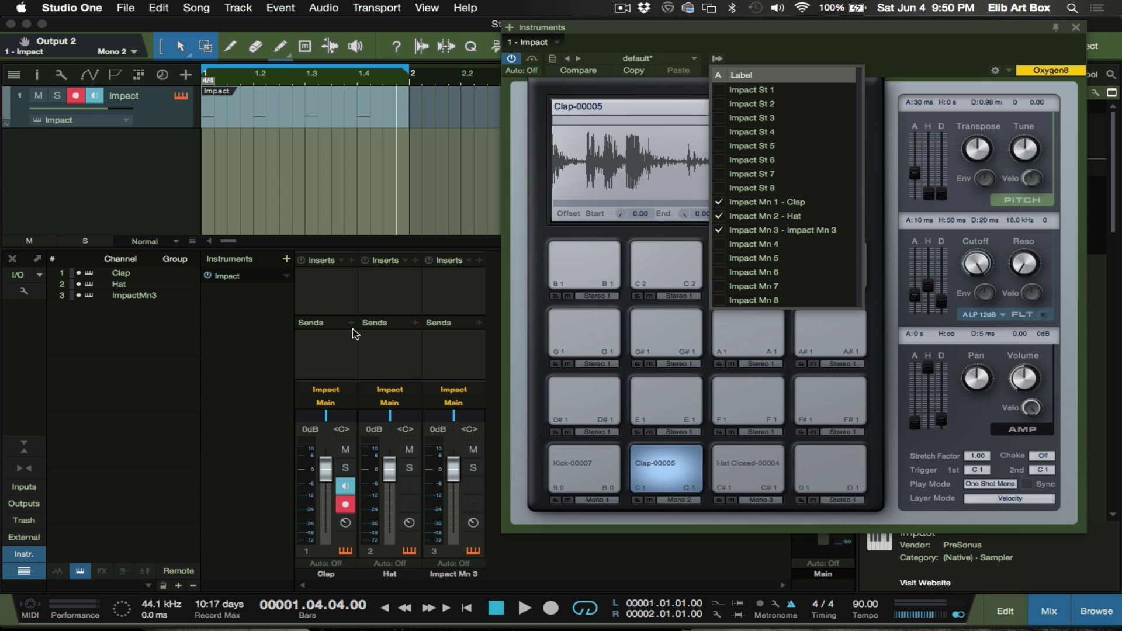
pyautogui.click(417, 166)
pyautogui.press('space')
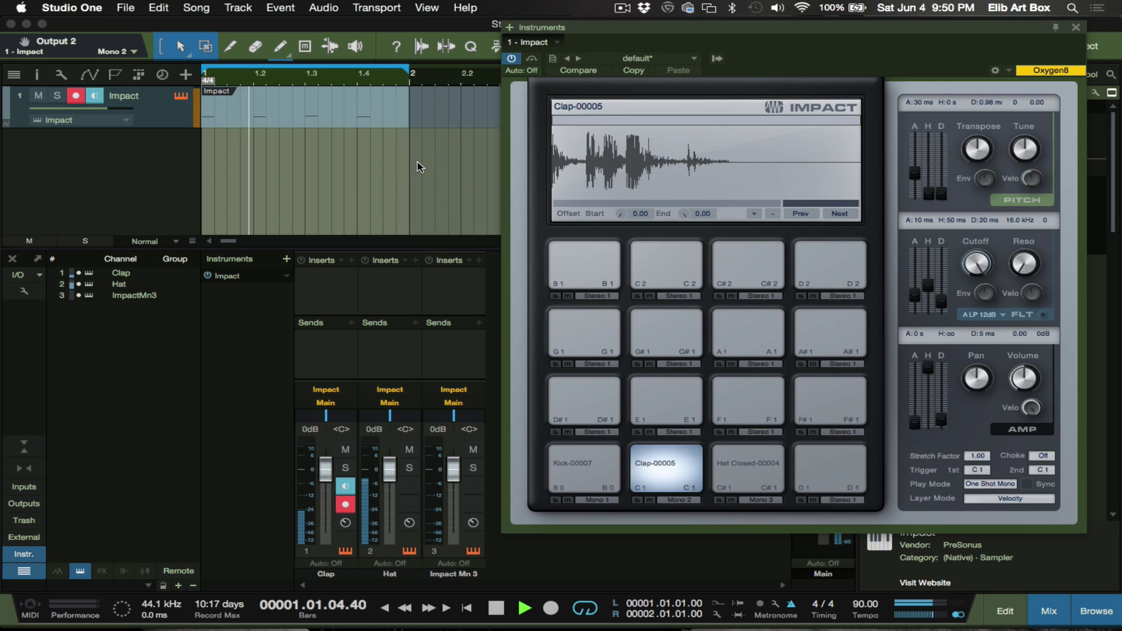
pyautogui.press('space')
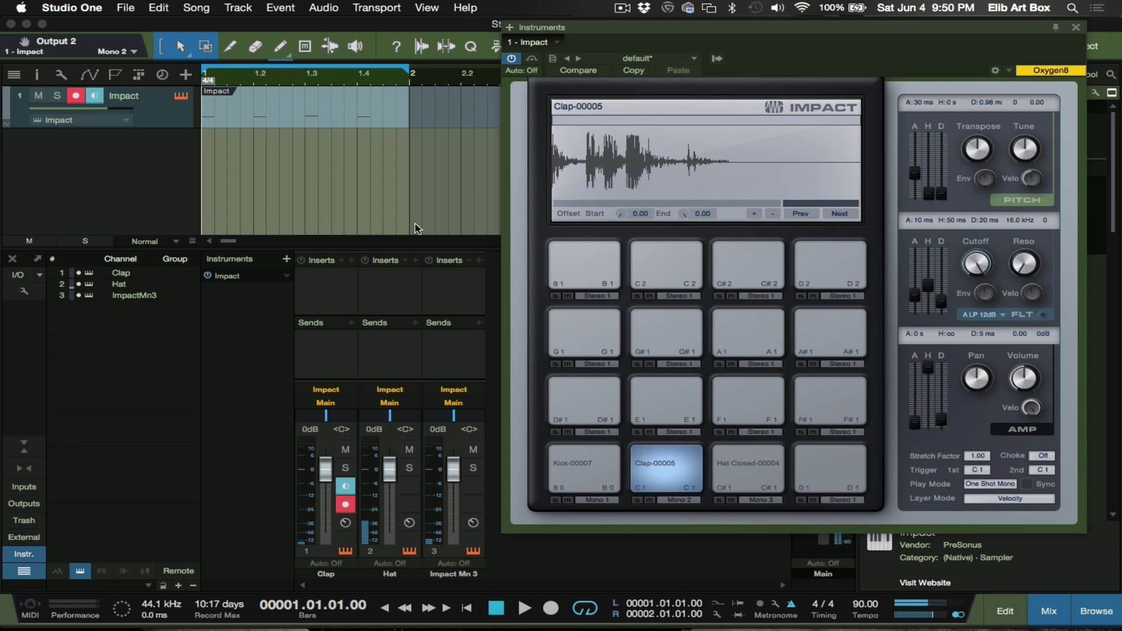
# - Turn the metronome off and play the loop without the click
pyautogui.click(791, 605)
pyautogui.press('space')
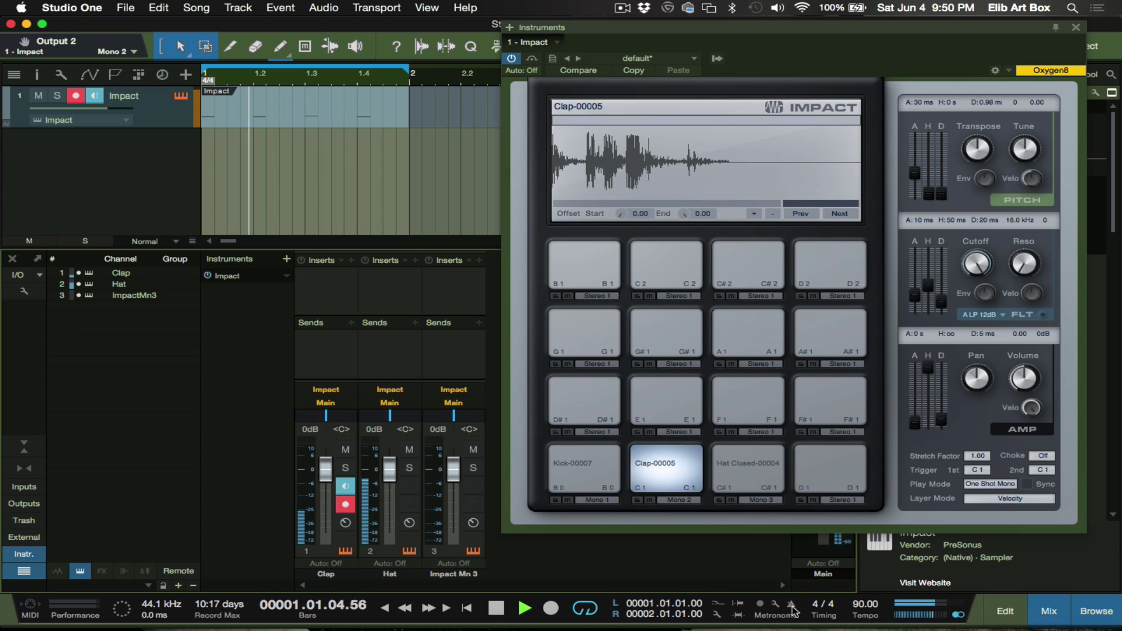
pyautogui.press('space')
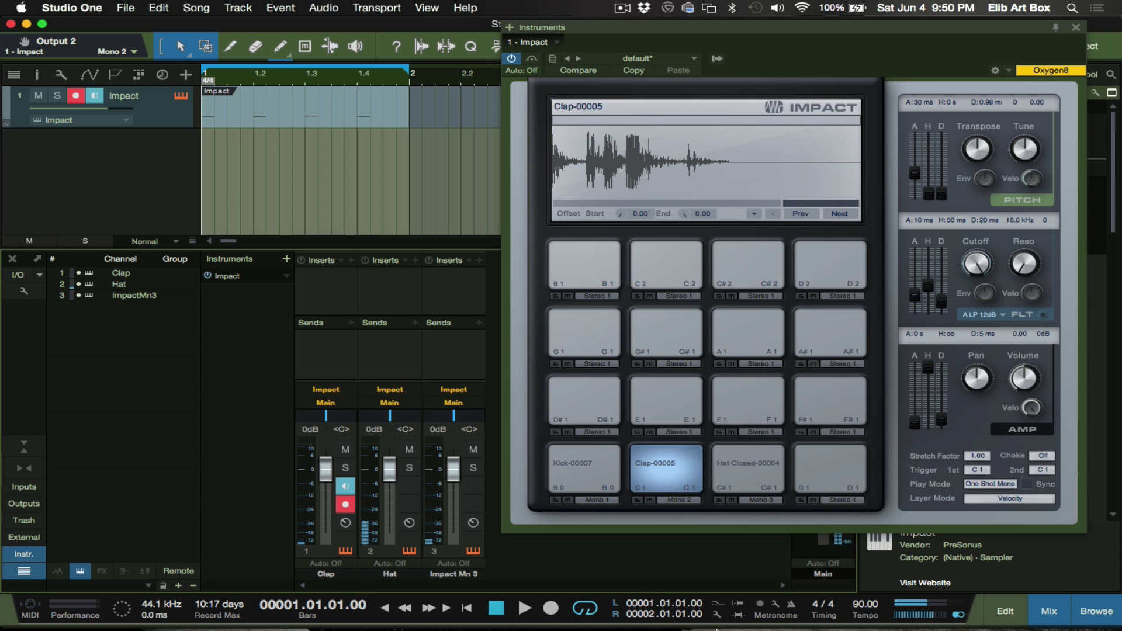
# - Rename the three mono Impact channels to Kick, Clap and Hat
pyautogui.moveTo(288, 592)
pyautogui.click(326, 573)
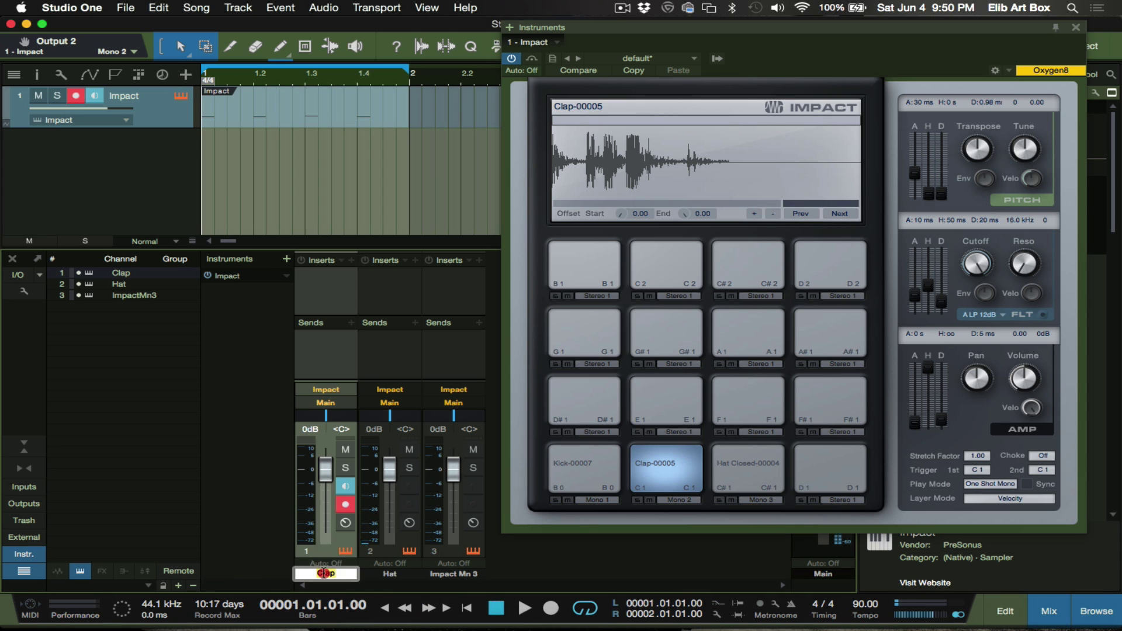
pyautogui.doubleClick(326, 574)
pyautogui.write('Kick')
pyautogui.press('super+a')
pyautogui.write('Ki')
pyautogui.press('Tab')
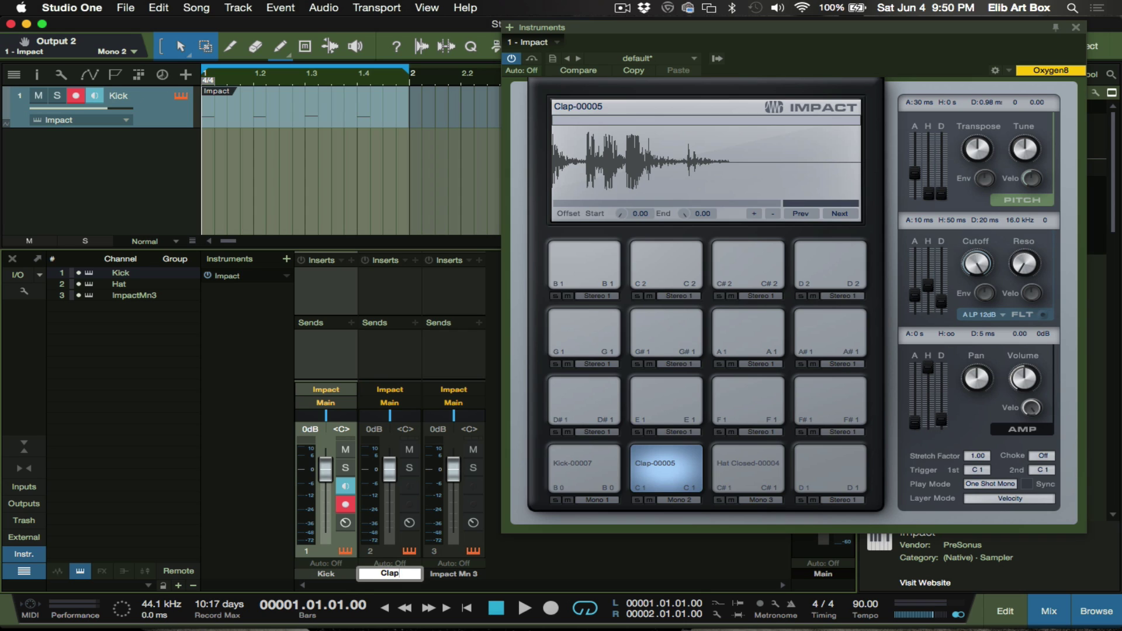
pyautogui.press('Tab')
pyautogui.write('Hat')
pyautogui.press('Return')
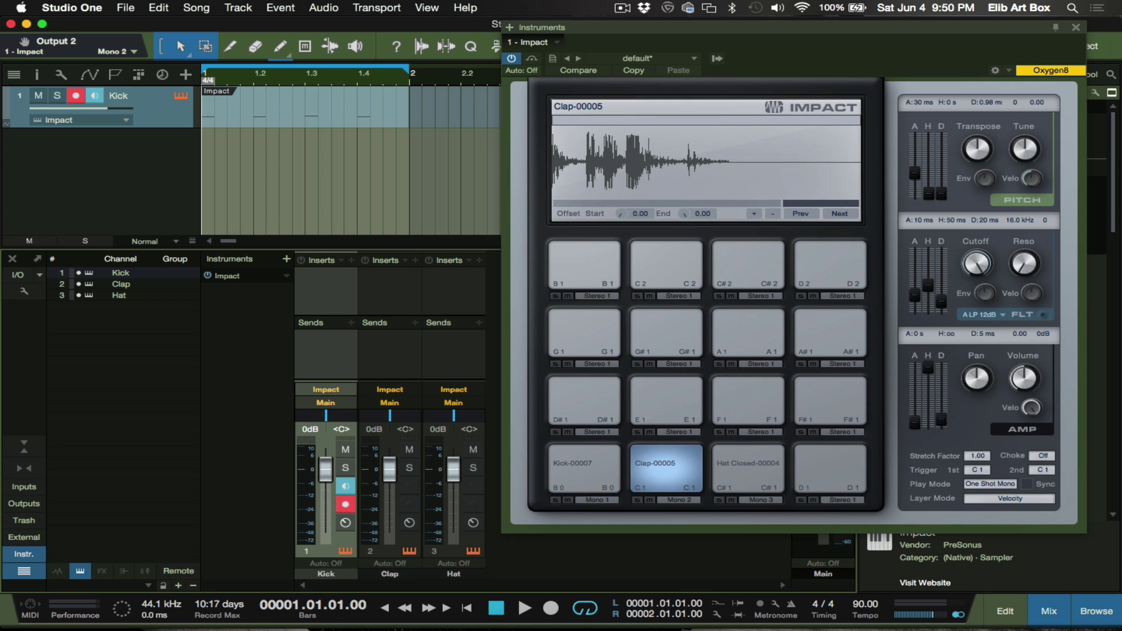
# - During playback, select all three channels and drag their faders down together to -5.7 dB
pyautogui.press('space')
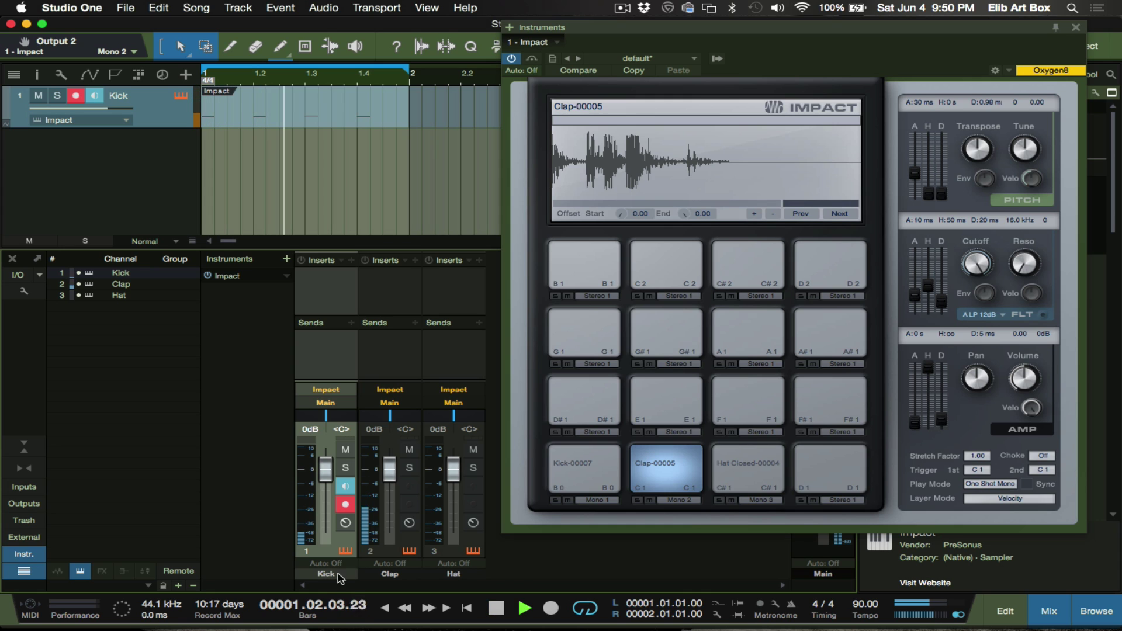
pyautogui.keyDown('shift'); pyautogui.click(474, 533); pyautogui.keyUp('shift')
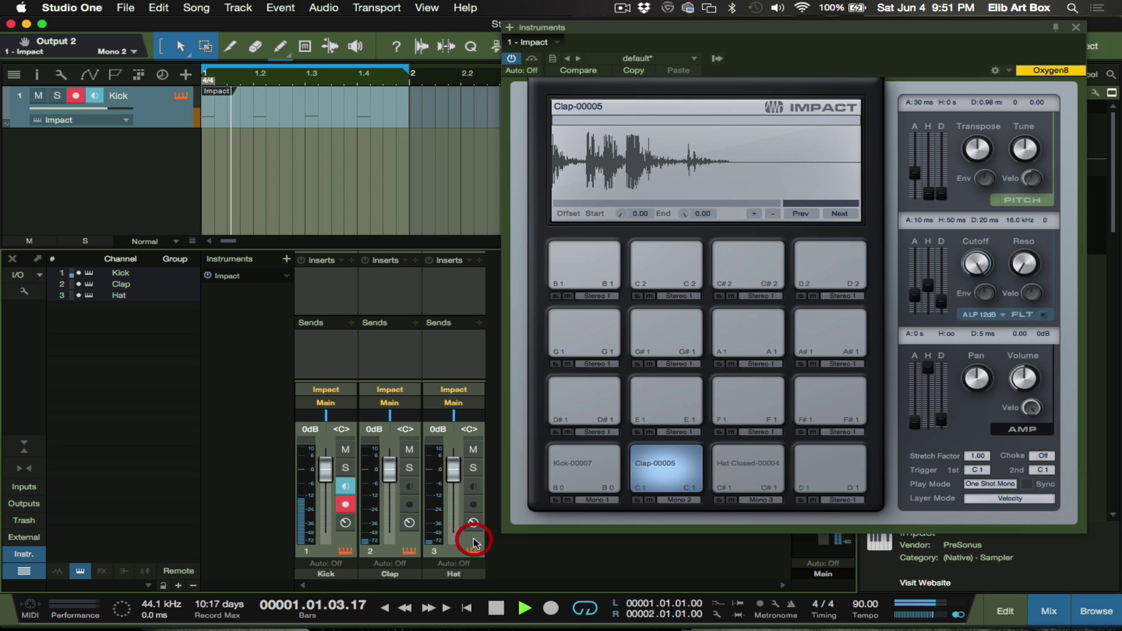
pyautogui.moveTo(385, 476); pyautogui.dragTo(388, 482)
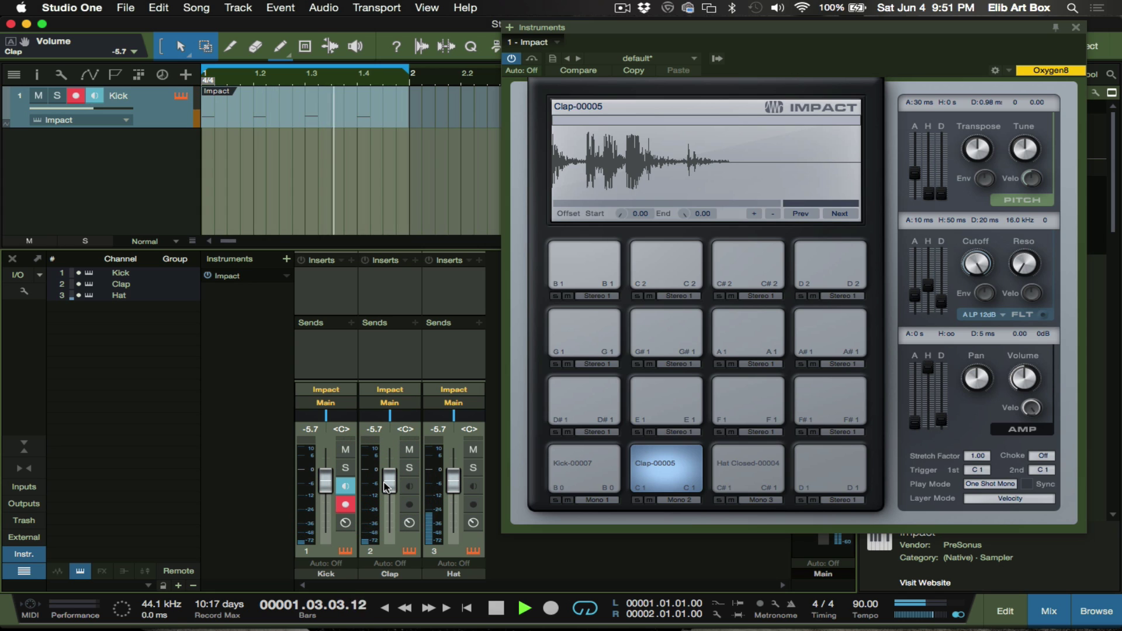
pyautogui.click(585, 552)
pyautogui.press('space')
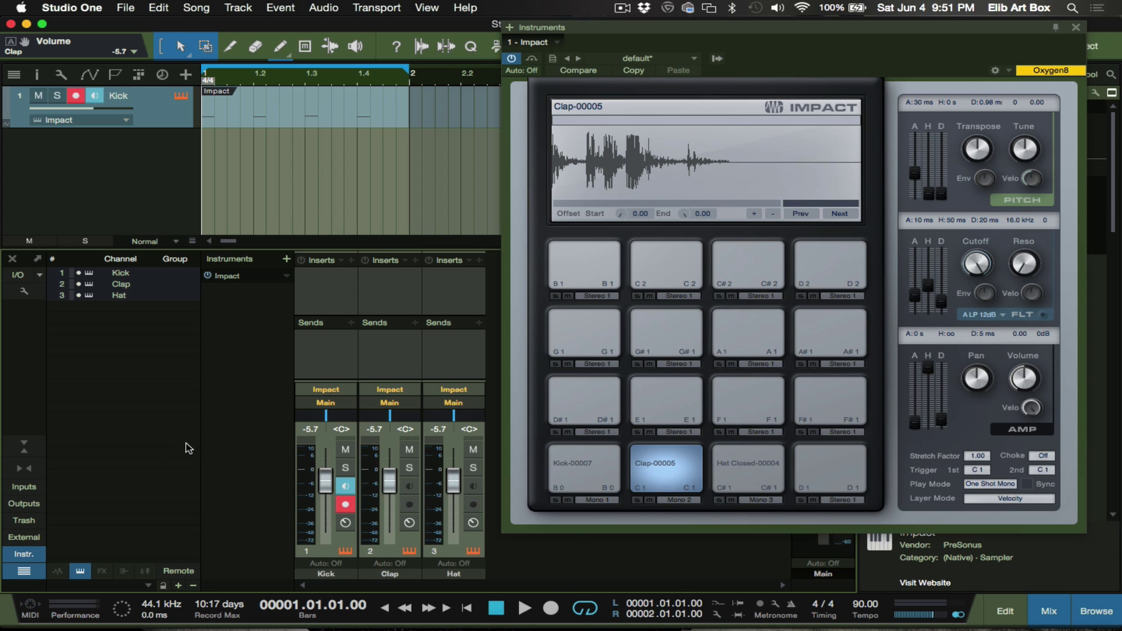
# - Hide and re-show the Hat and Clap channels in the mixer's channel list
pyautogui.click(78, 296)
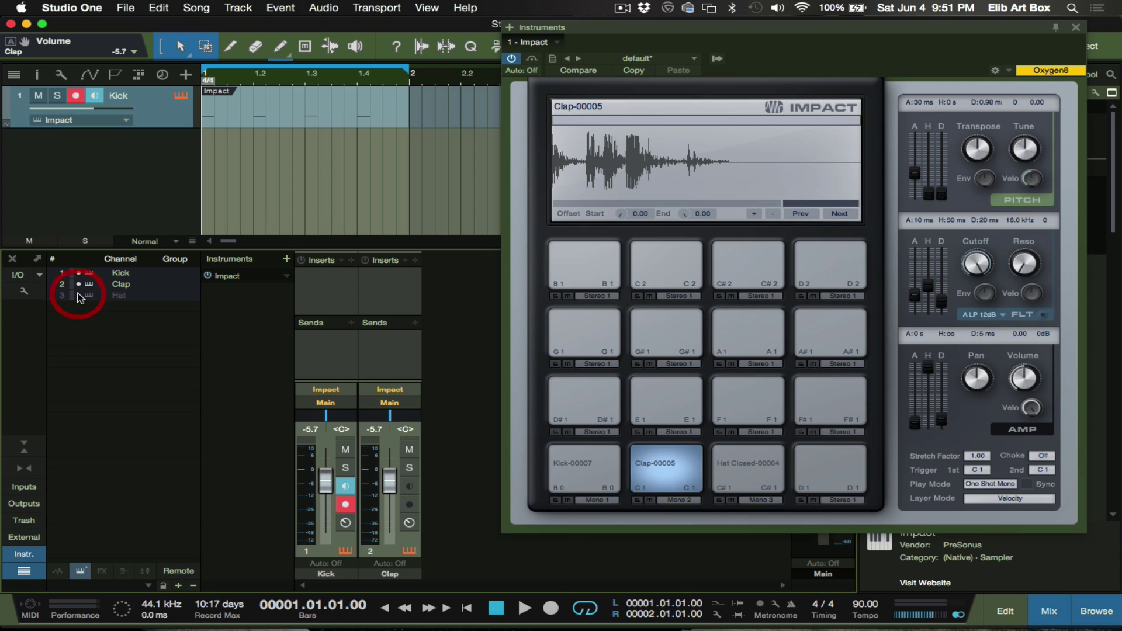
pyautogui.click(78, 296)
pyautogui.click(79, 285)
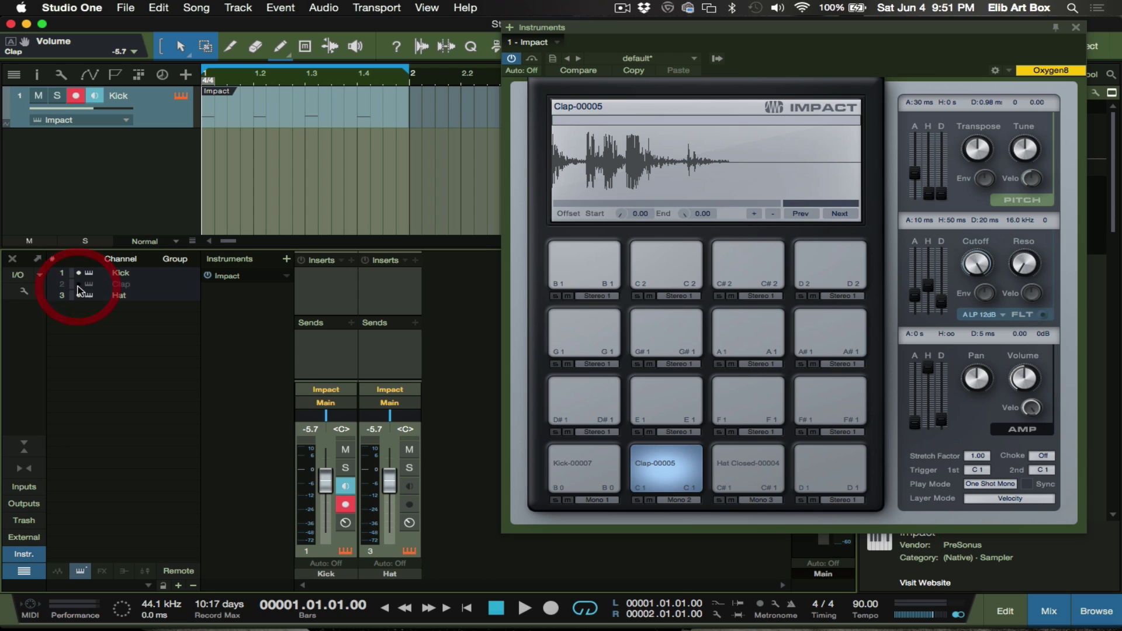
pyautogui.click(78, 284)
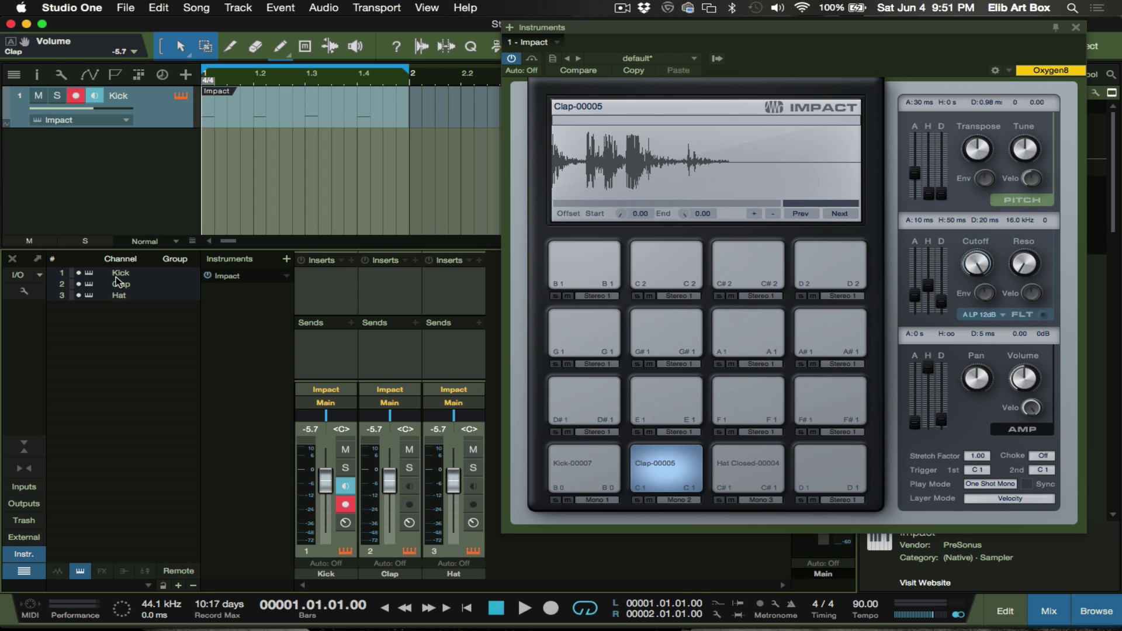
# - Toggle Impact Mn 4, Mn 5 and Mn 6 outputs on then off, and close Impact
pyautogui.click(716, 58)
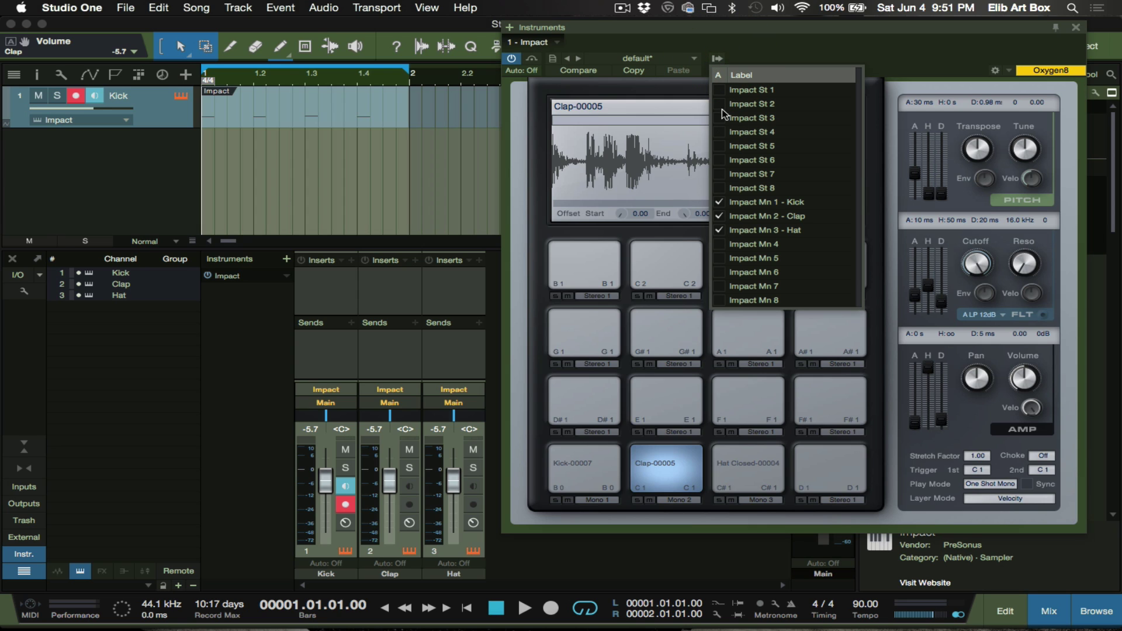
pyautogui.click(727, 243)
pyautogui.click(724, 258)
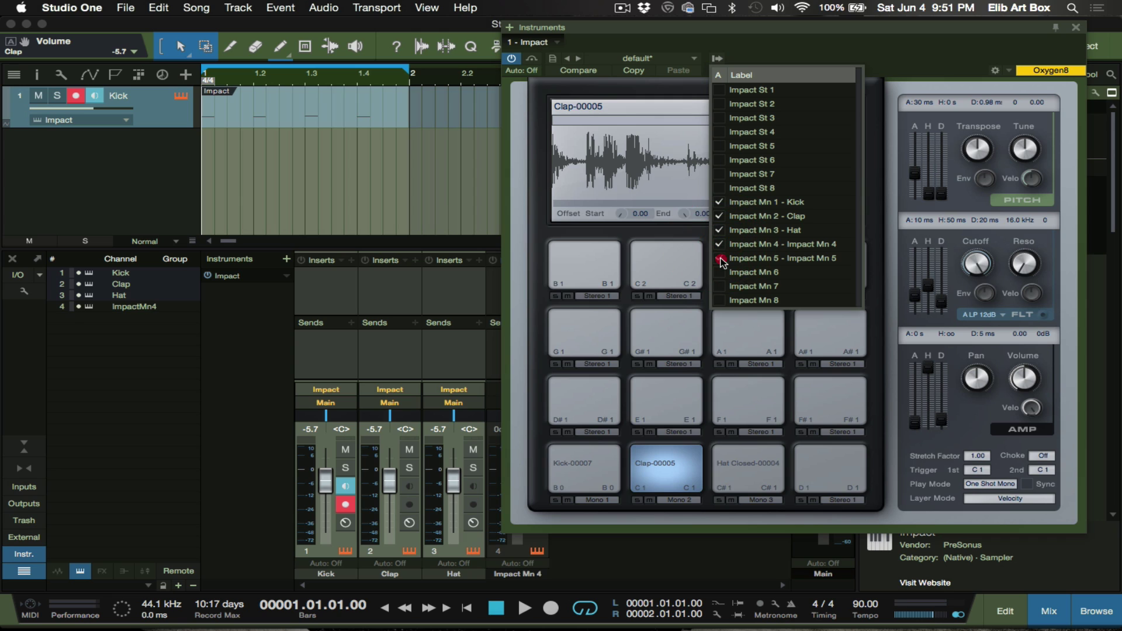
pyautogui.click(723, 275)
pyautogui.click(723, 275)
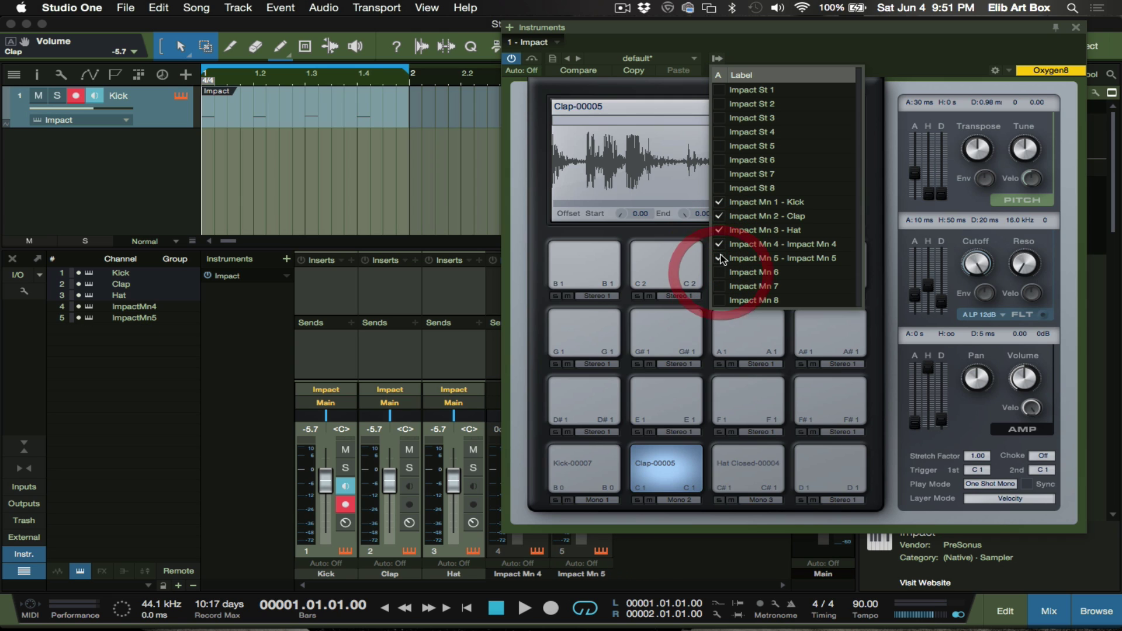
pyautogui.click(720, 256)
pyautogui.click(719, 247)
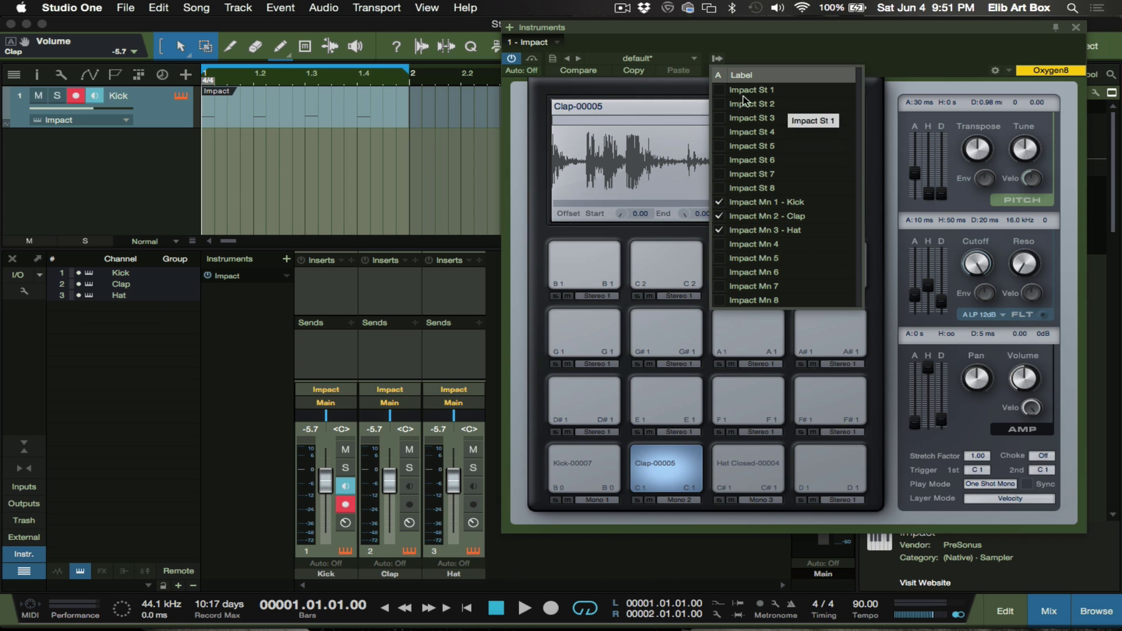
pyautogui.click(762, 55)
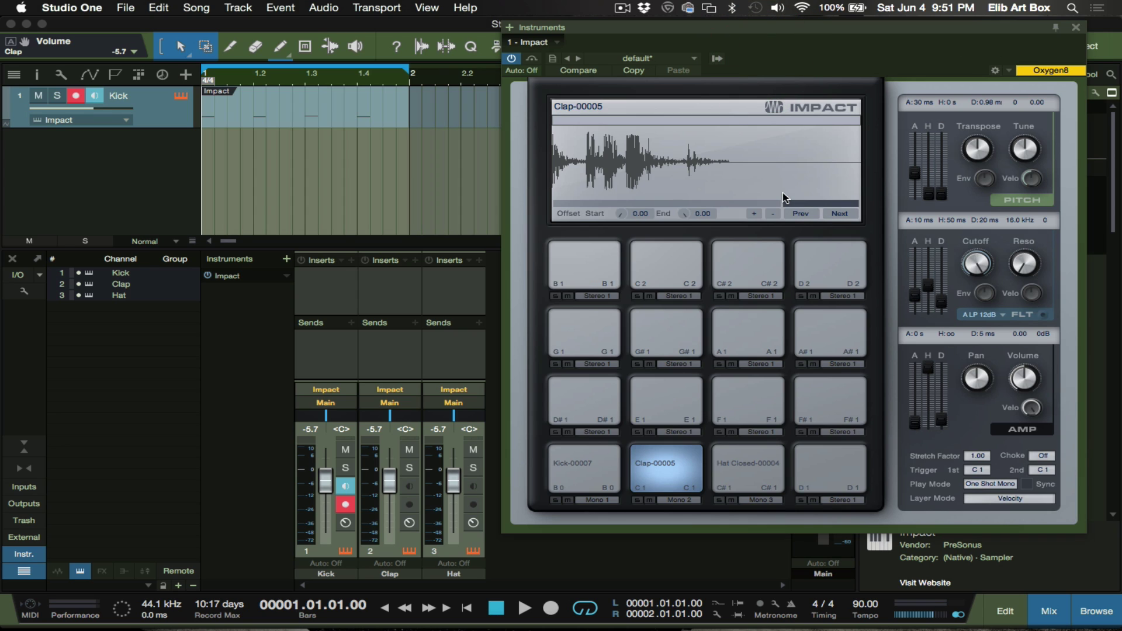
pyautogui.click(1076, 28)
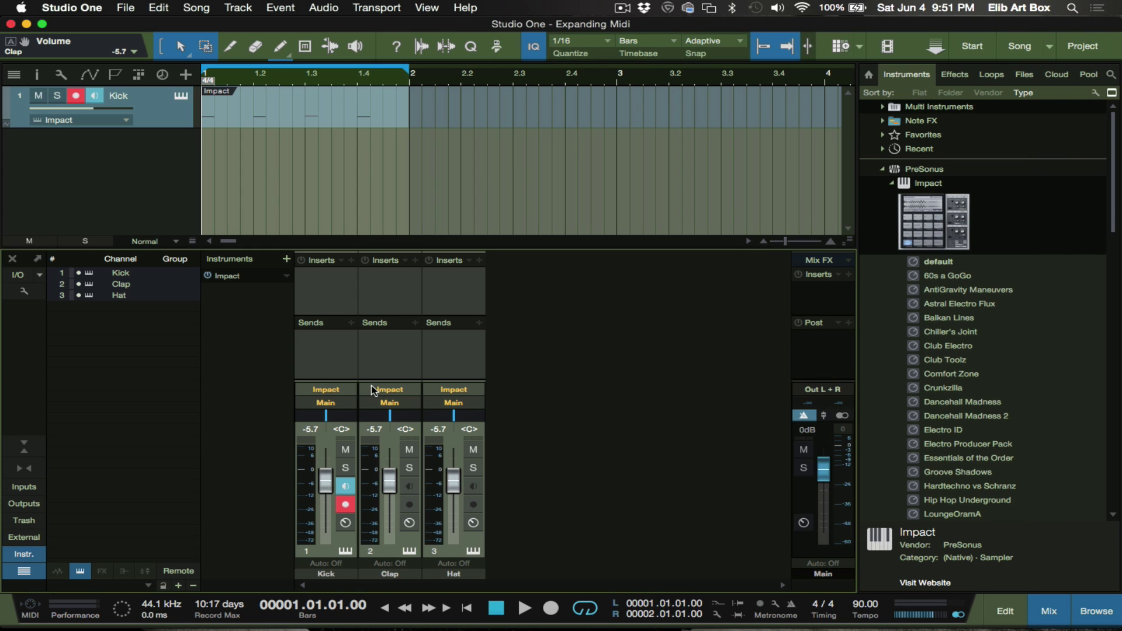
# - Try the mixer's compact height and narrow strip layouts, then return strips to normal width
pyautogui.click(27, 449)
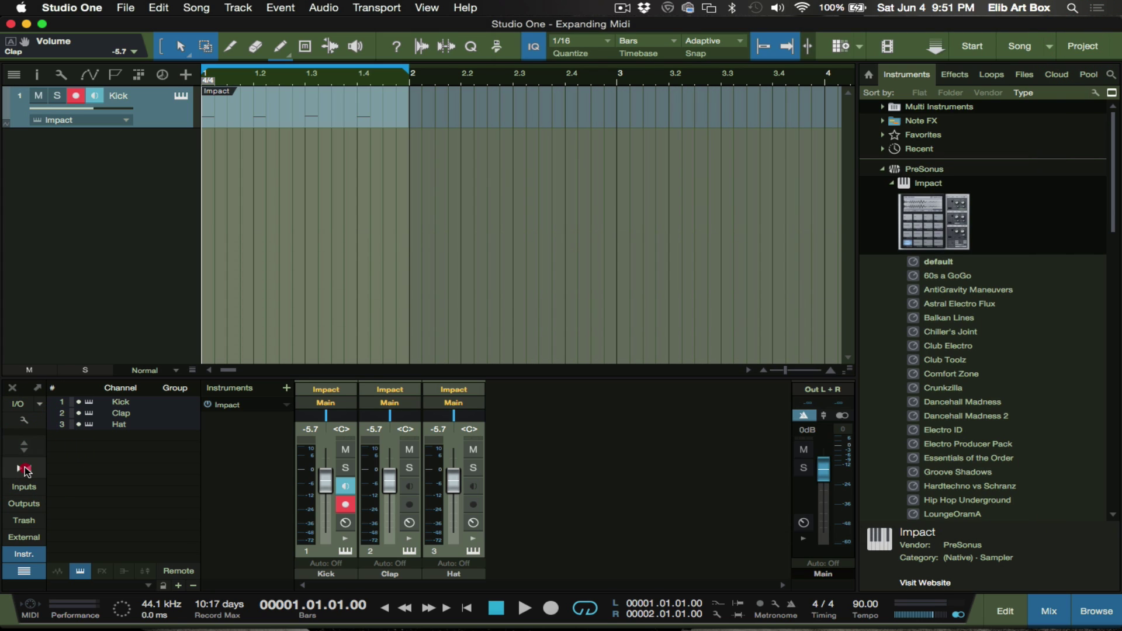
pyautogui.click(25, 454)
pyautogui.click(25, 453)
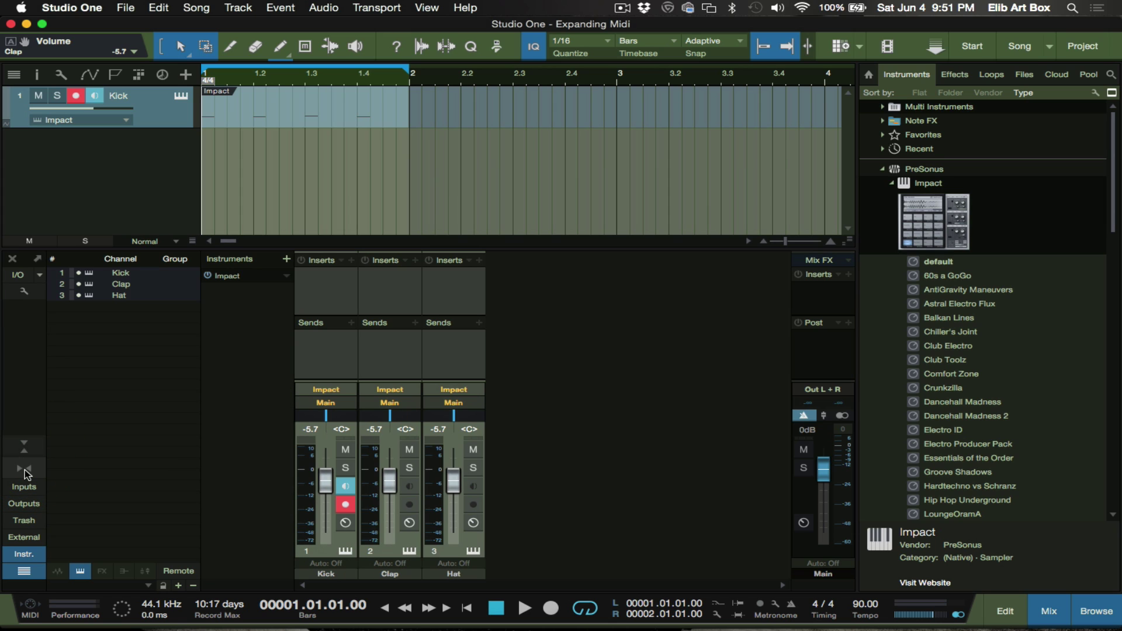
pyautogui.click(25, 470)
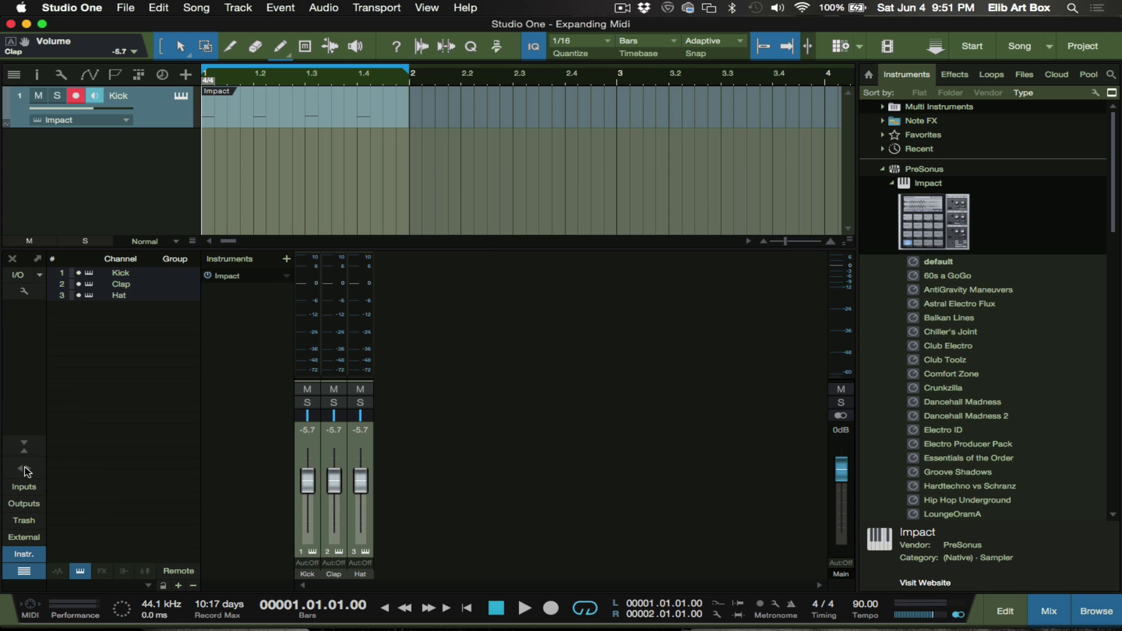
pyautogui.click(25, 470)
# - Make the mixer full height and expand it to show insert and send slots
pyautogui.click(24, 449)
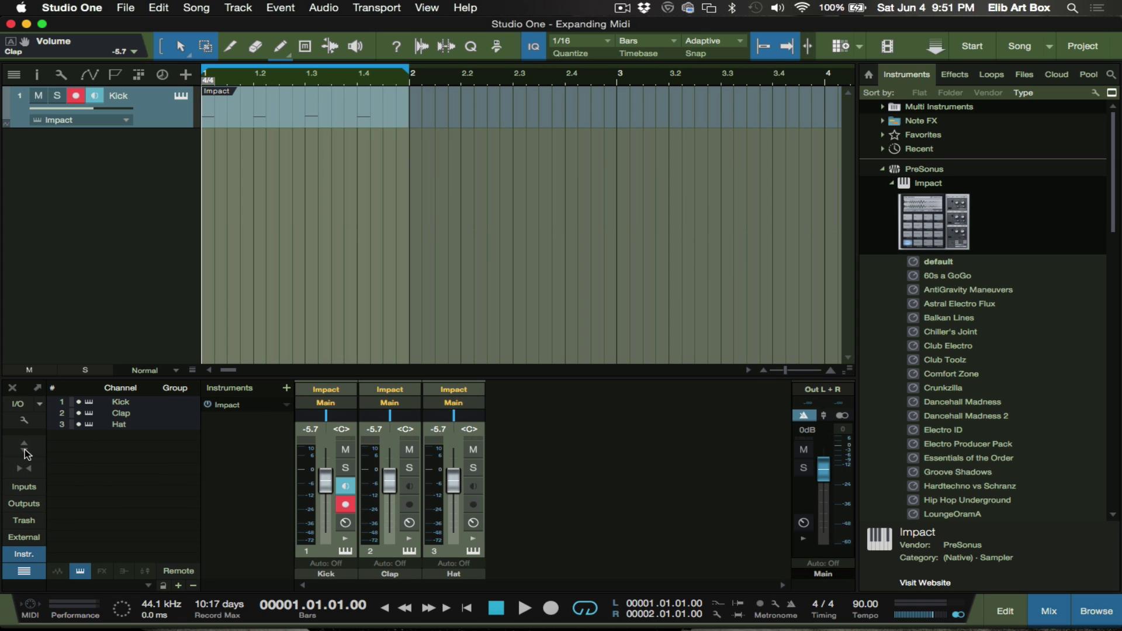
pyautogui.moveTo(319, 375); pyautogui.dragTo(318, 547)
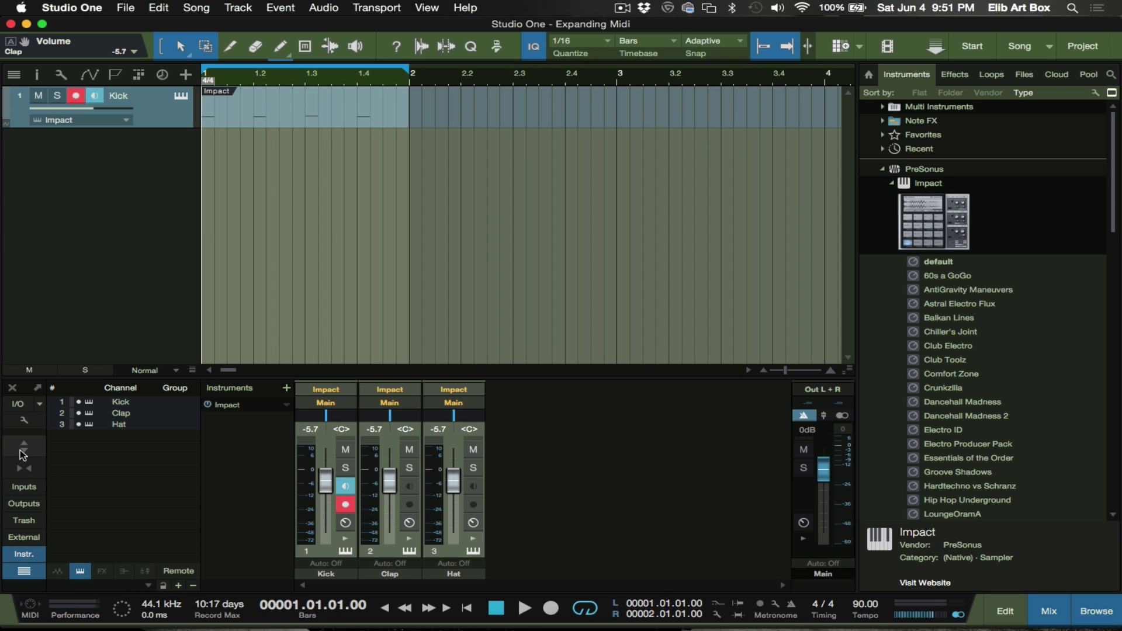
pyautogui.click(24, 447)
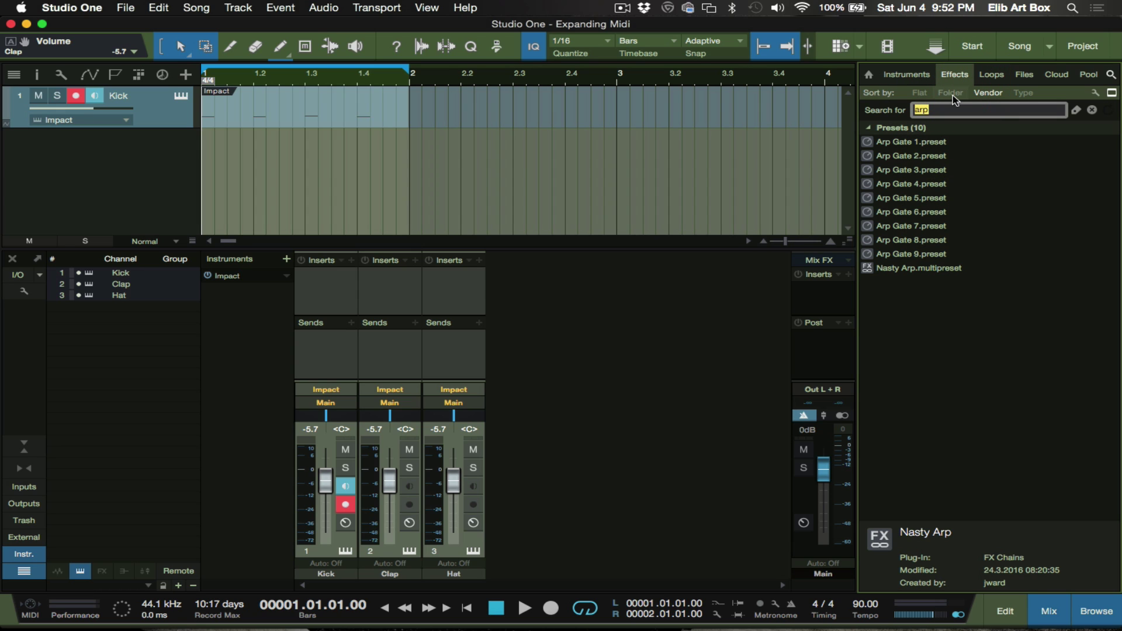
# - Search 'comp' and keep the Compressor insert on Kick only, removing it from Hat and Clap
pyautogui.write('comp')
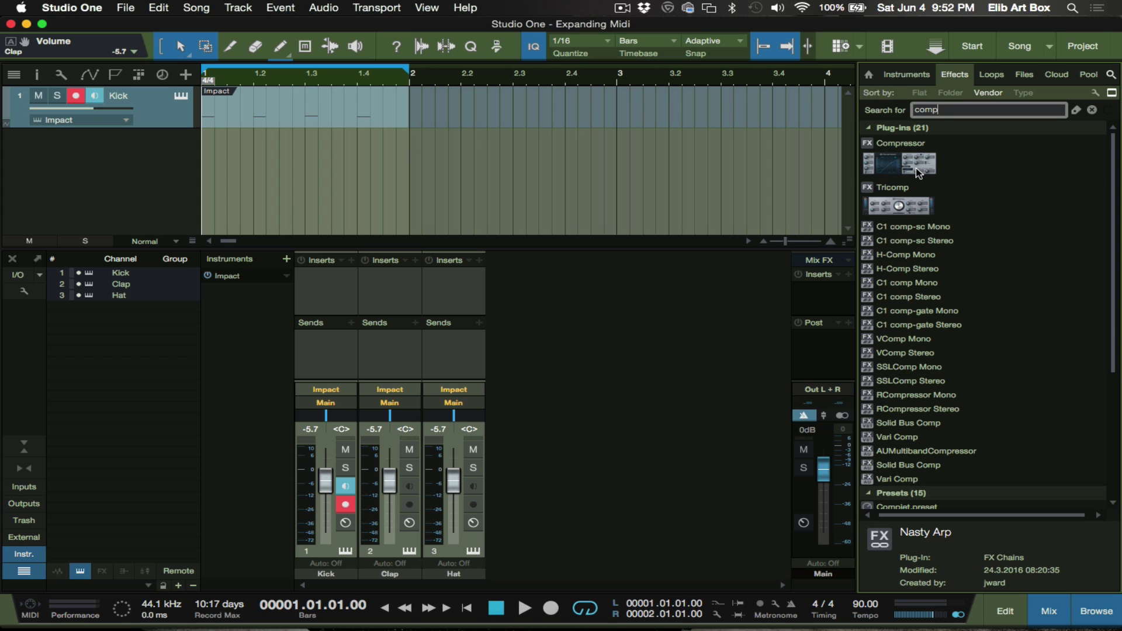
pyautogui.moveTo(916, 167); pyautogui.dragTo(327, 281)
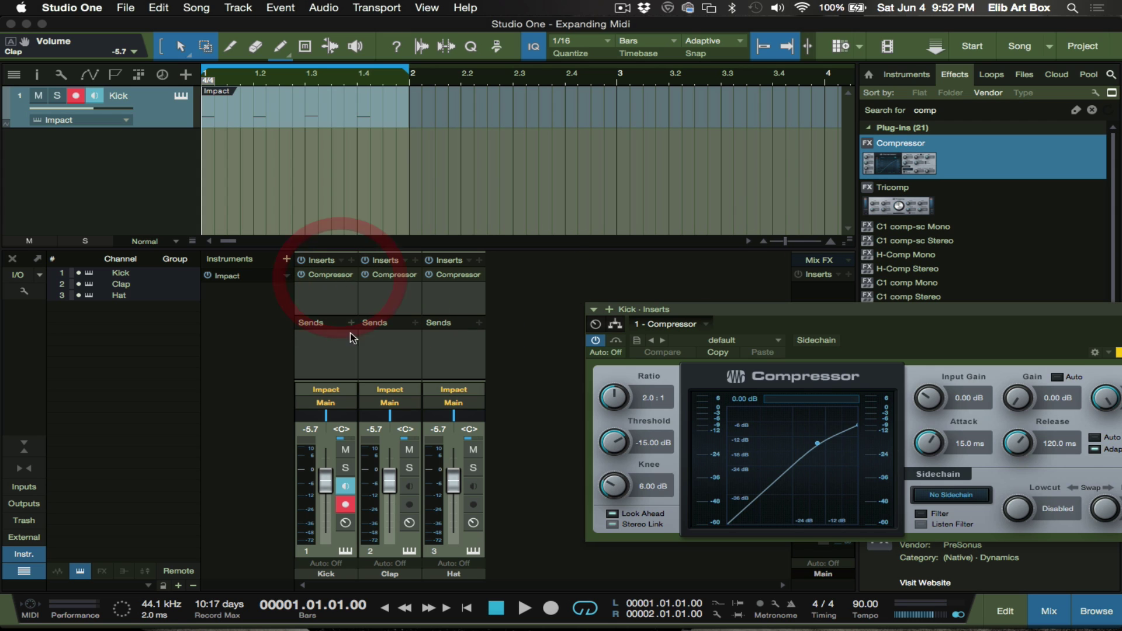
pyautogui.click(471, 293)
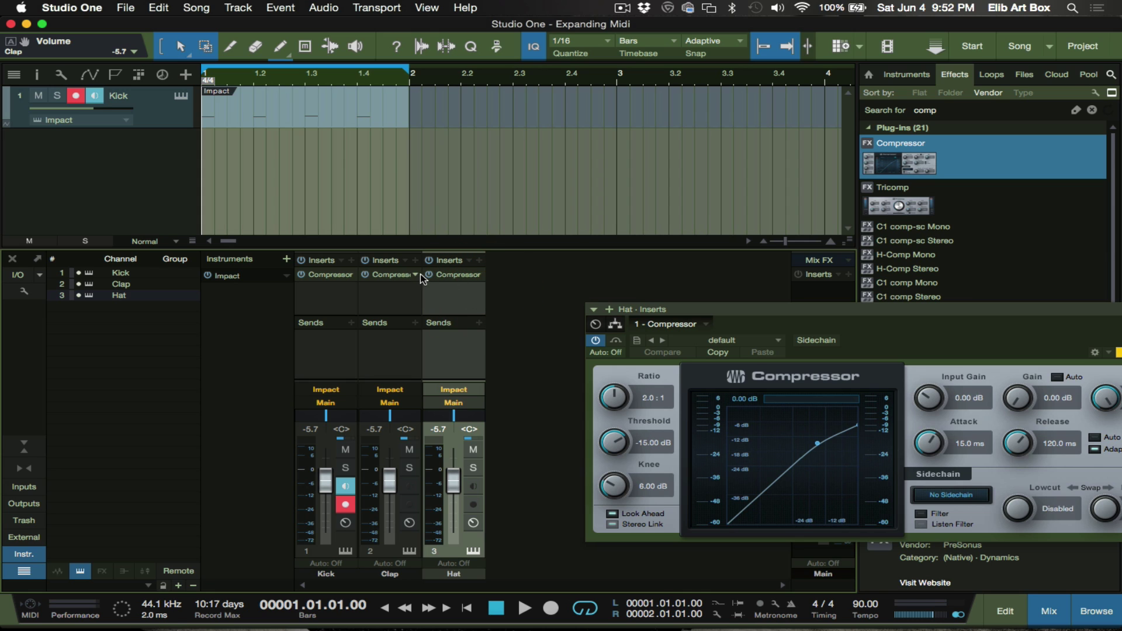
pyautogui.click(479, 275)
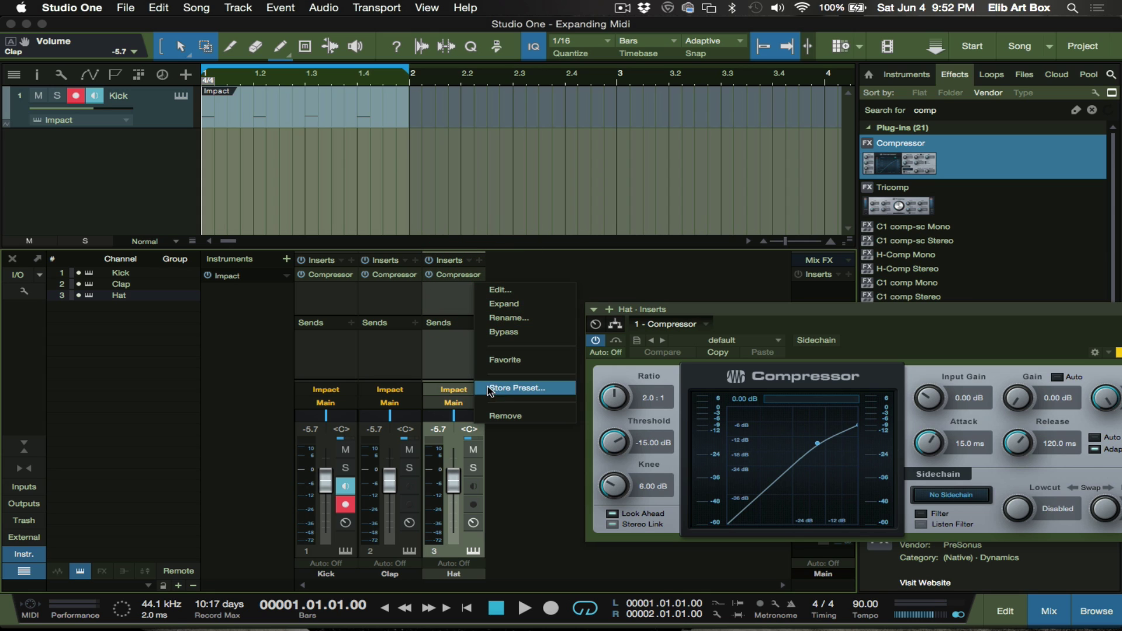
pyautogui.click(493, 416)
pyautogui.click(414, 275)
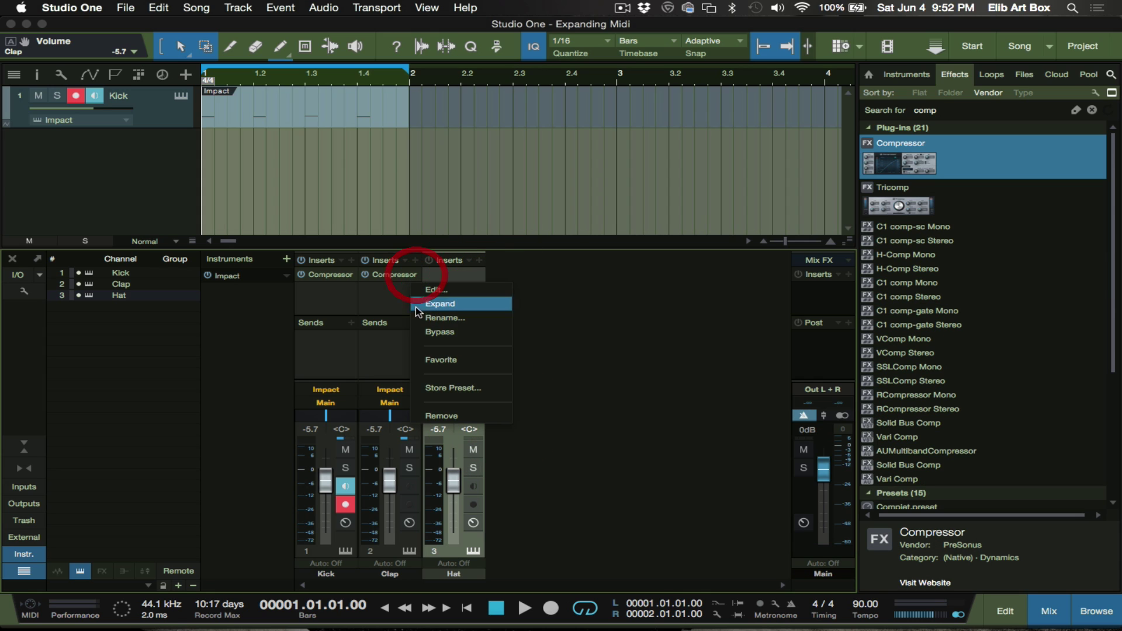
pyautogui.click(439, 416)
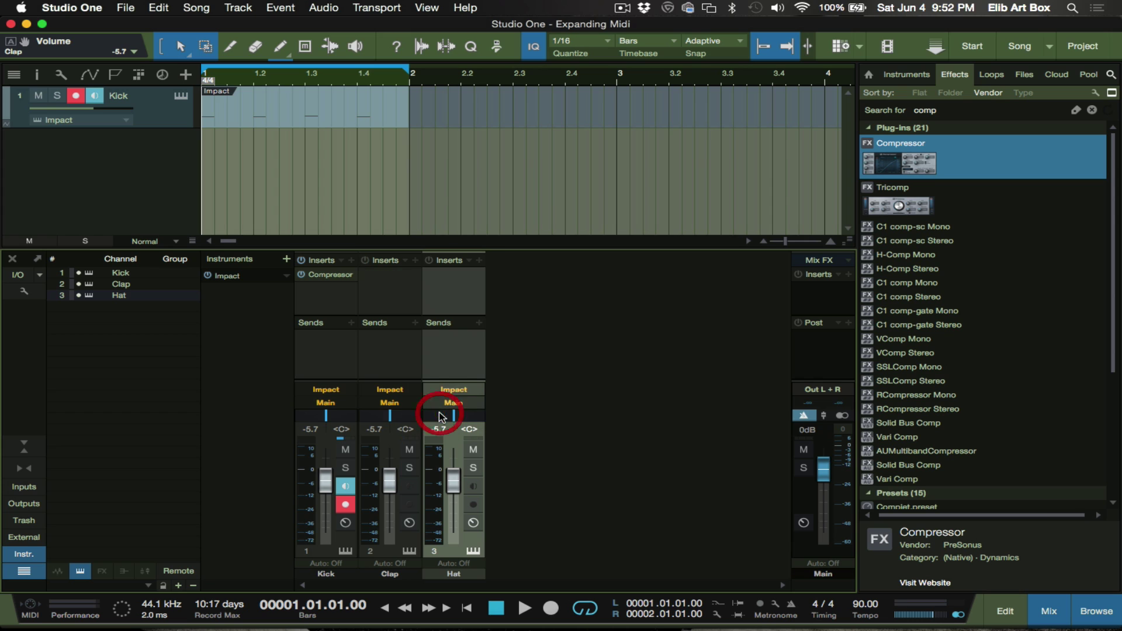
# - Open the Kick channel's Compressor editor, reposition it, and start playback
pyautogui.click(332, 292)
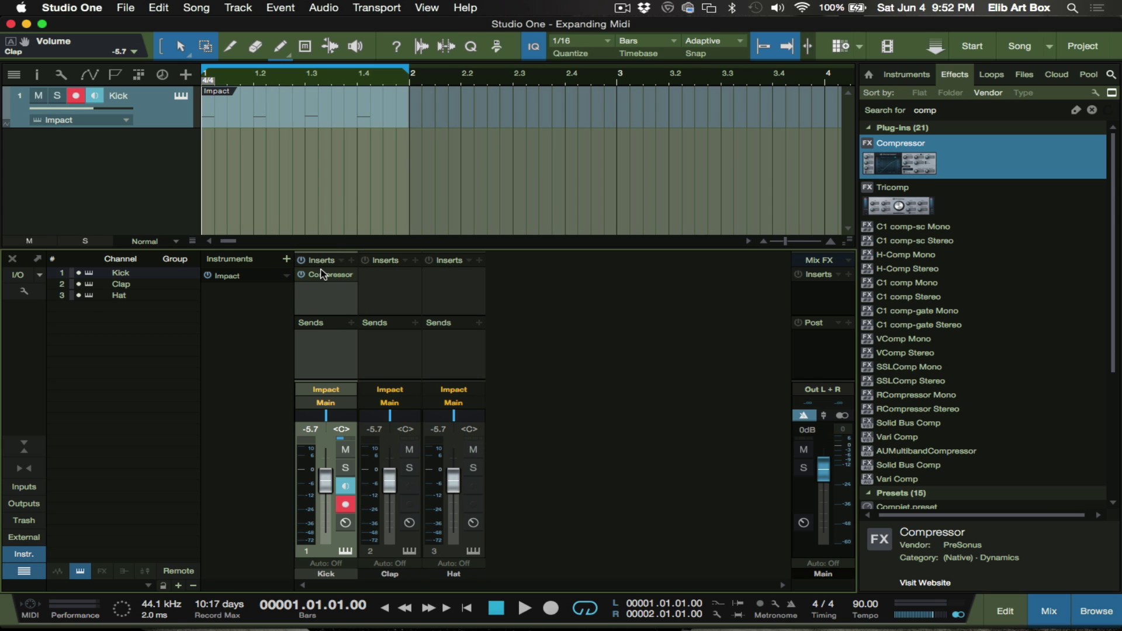
pyautogui.click(322, 275)
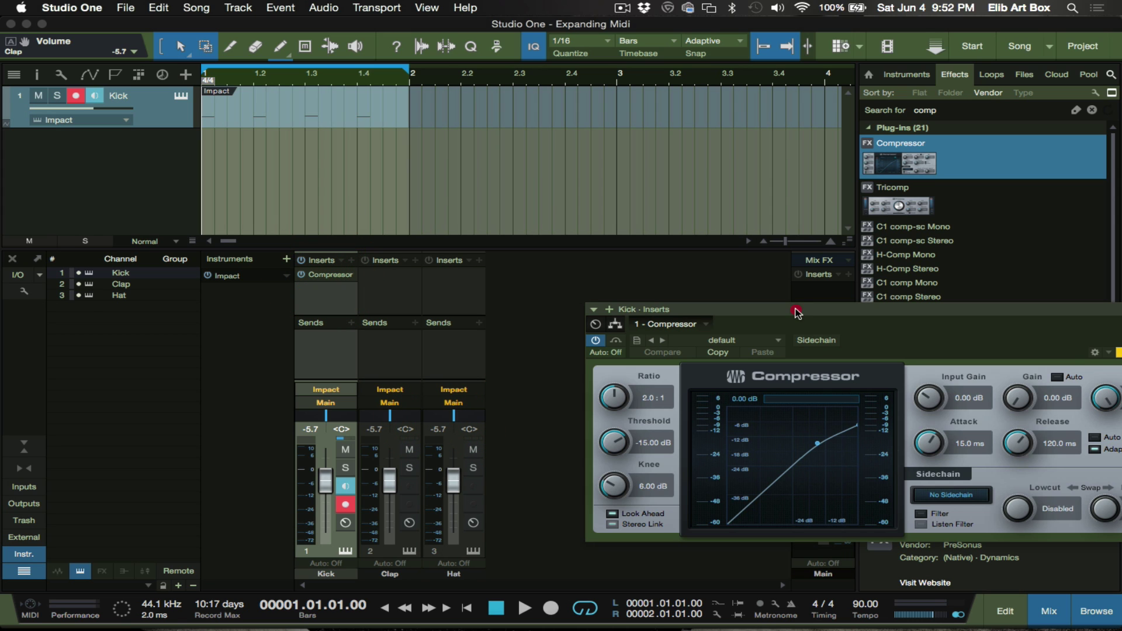
pyautogui.moveTo(797, 312); pyautogui.dragTo(739, 234)
pyautogui.press('space')
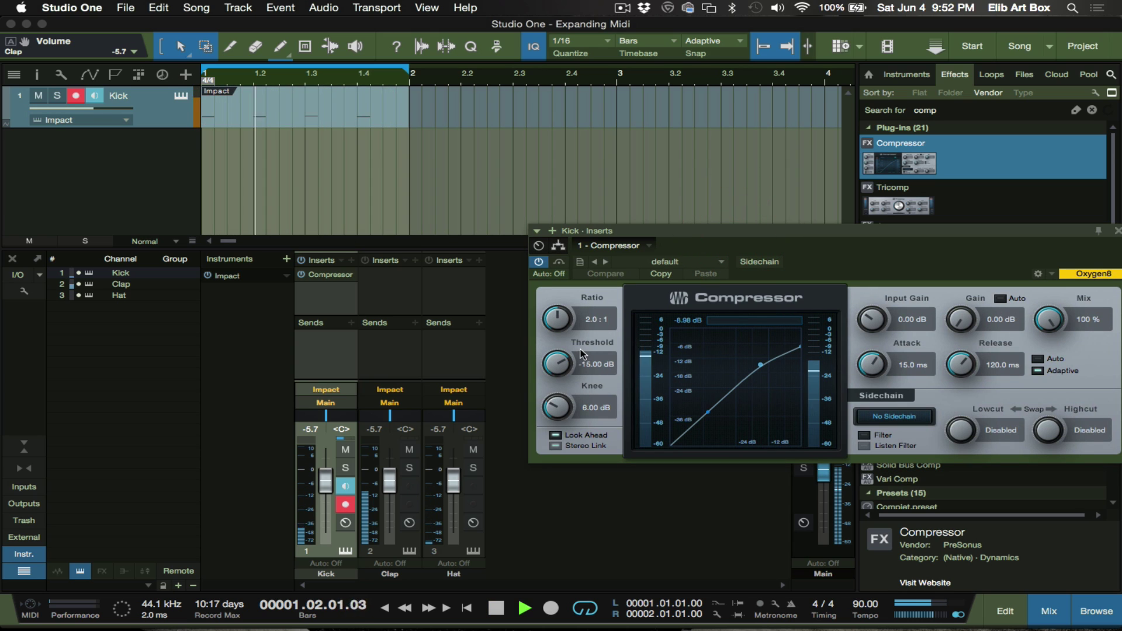
# - Set ratio 7.4:1, threshold -21.24 dB, attack 58.9 ms, input gain 5.40 dB, then stop playback
pyautogui.moveTo(557, 370); pyautogui.dragTo(558, 390)
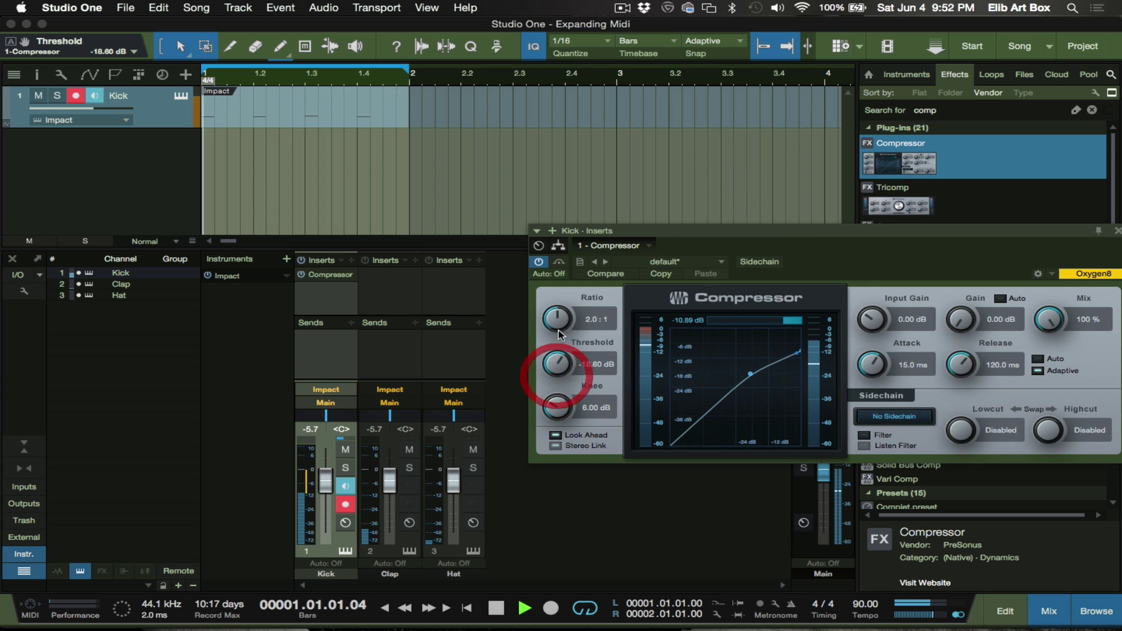
pyautogui.moveTo(559, 327); pyautogui.dragTo(554, 301)
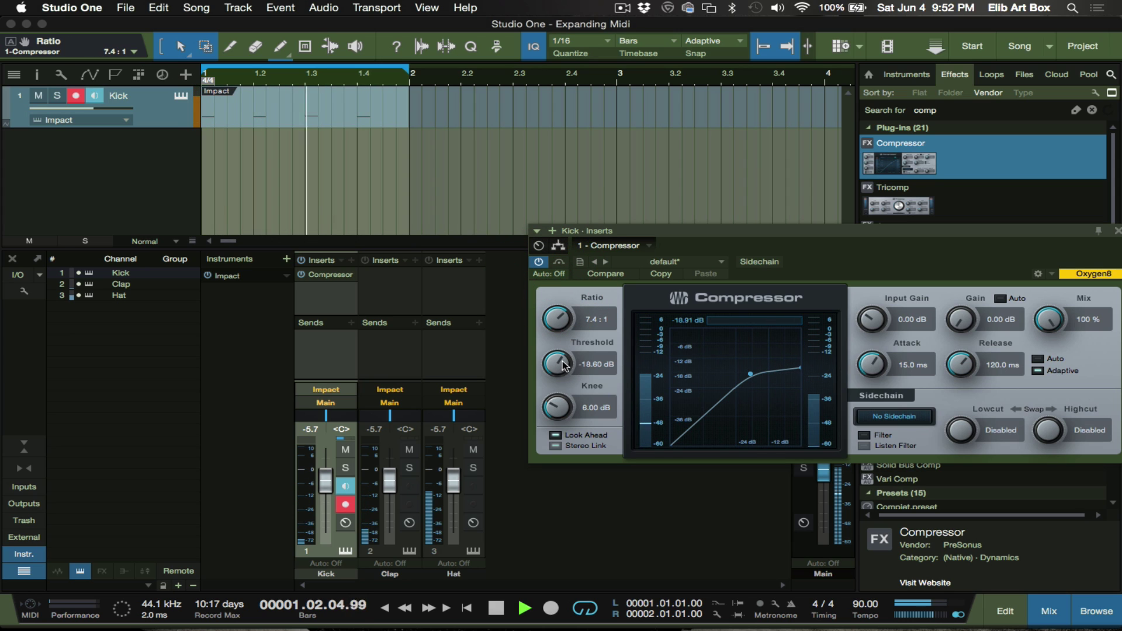
pyautogui.moveTo(562, 366); pyautogui.dragTo(562, 374)
pyautogui.moveTo(871, 319); pyautogui.dragTo(870, 275)
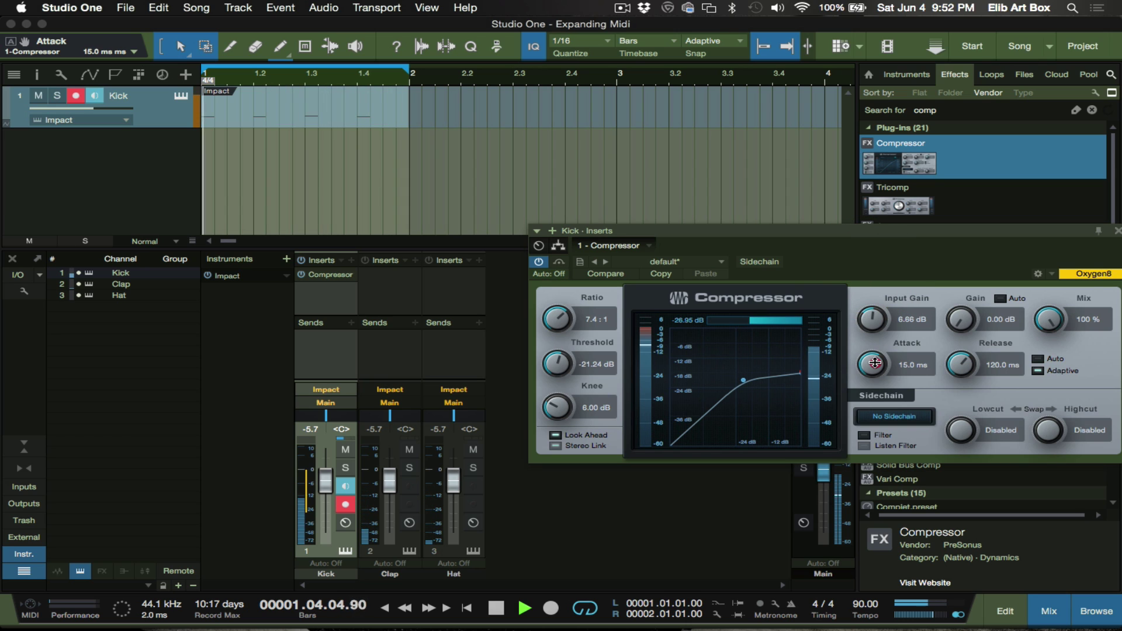
pyautogui.moveTo(875, 363); pyautogui.dragTo(869, 319)
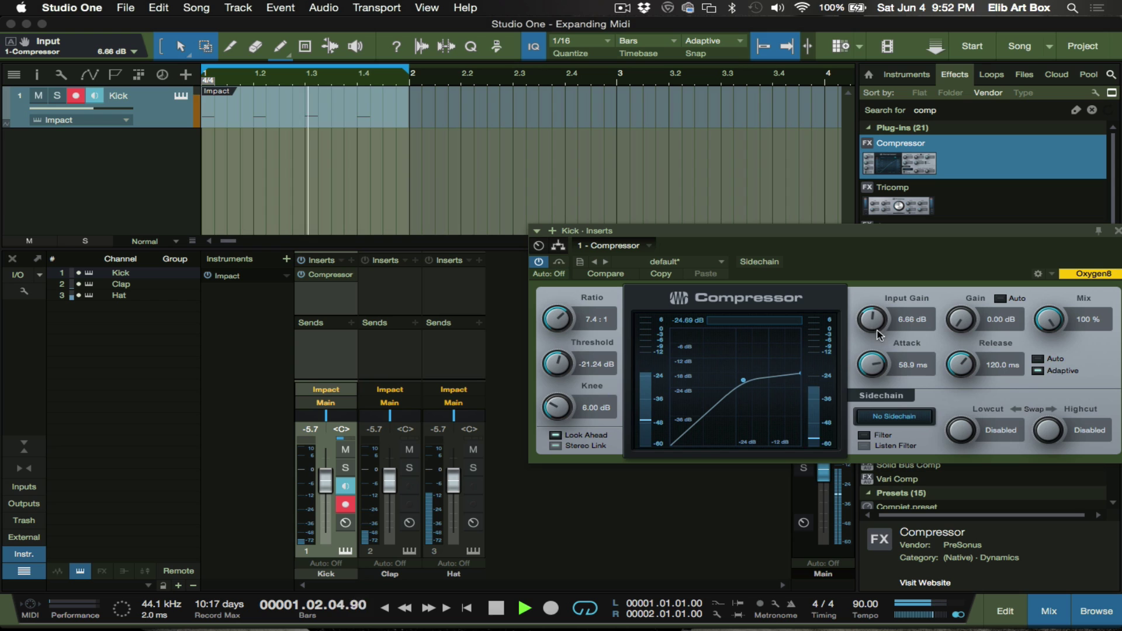
pyautogui.moveTo(880, 334); pyautogui.dragTo(860, 283)
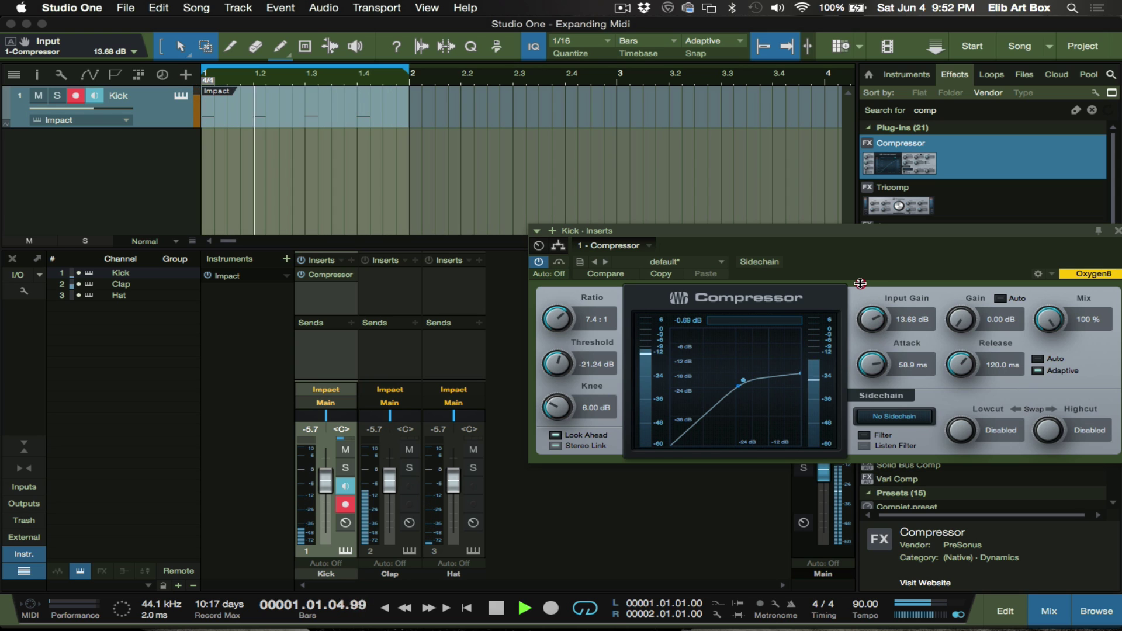
pyautogui.moveTo(860, 284); pyautogui.dragTo(950, 287)
pyautogui.press('space')
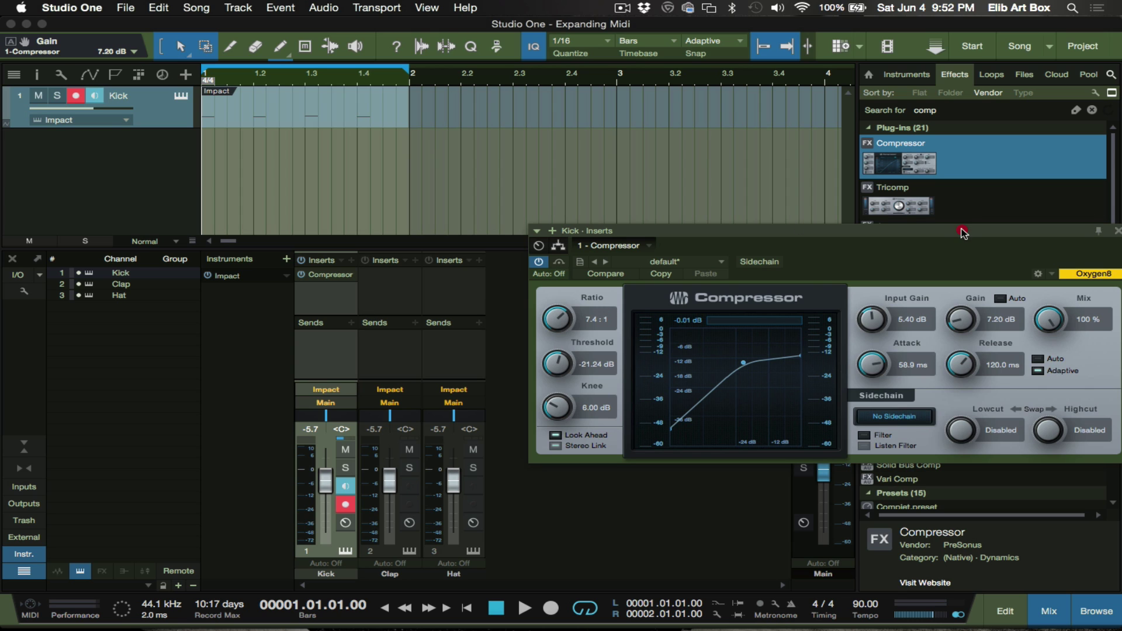
pyautogui.moveTo(962, 232); pyautogui.dragTo(945, 236)
# - Insert Room Reverb on Clap, lower its reverb mix to 0.29 while playing, and close the editor
pyautogui.click(948, 110)
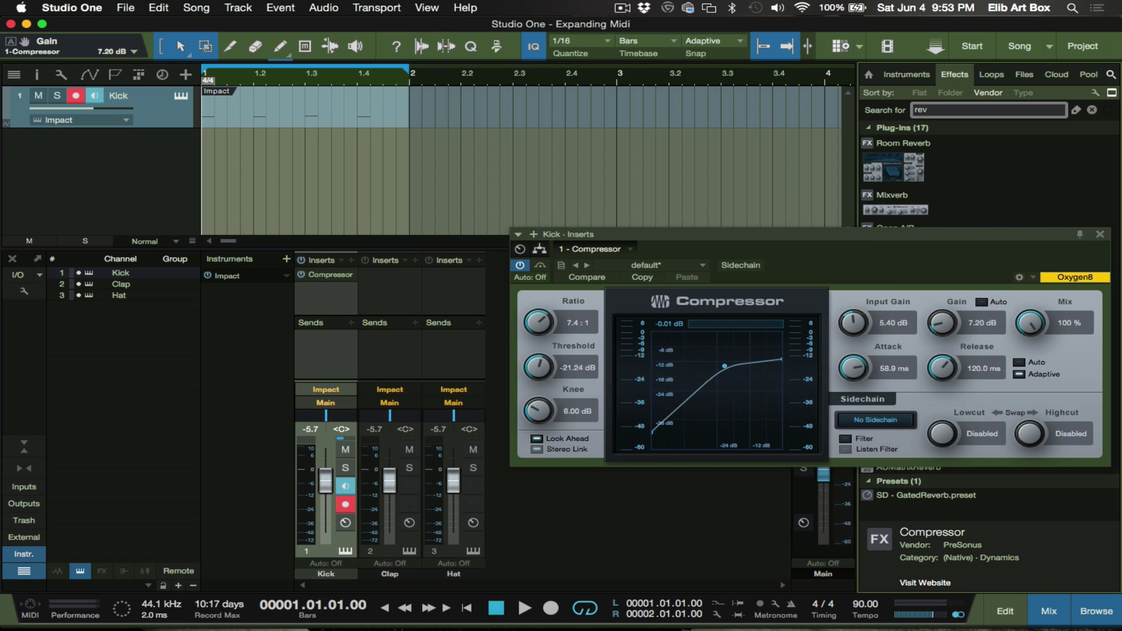
pyautogui.moveTo(894, 171); pyautogui.dragTo(389, 290)
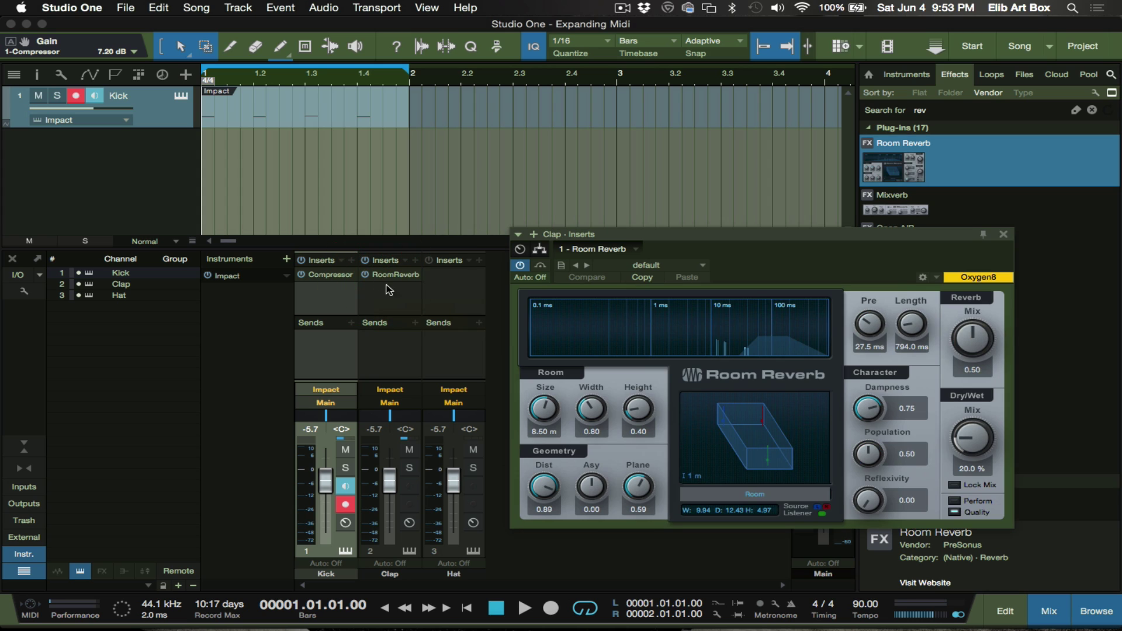
pyautogui.press('space')
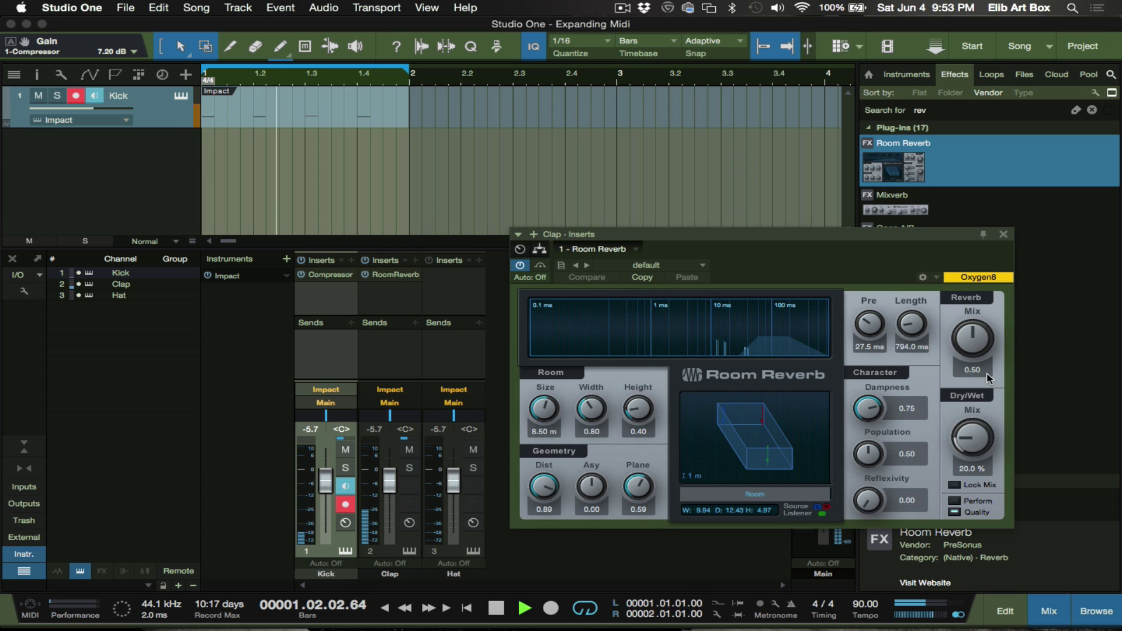
pyautogui.moveTo(972, 342); pyautogui.dragTo(972, 357)
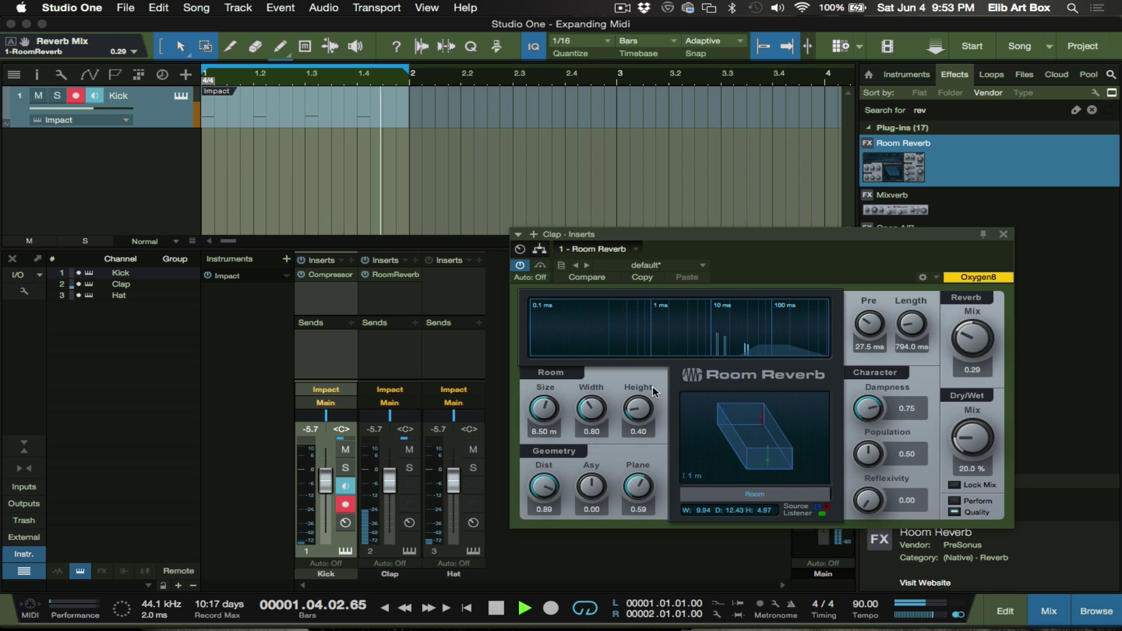
pyautogui.click(1003, 234)
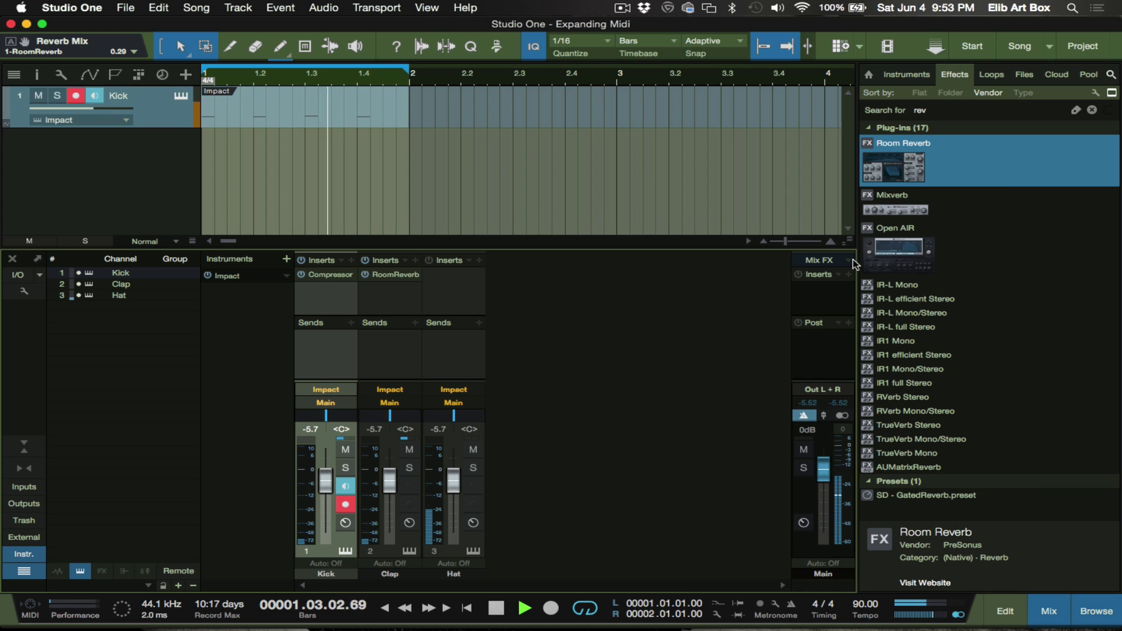
pyautogui.press('space')
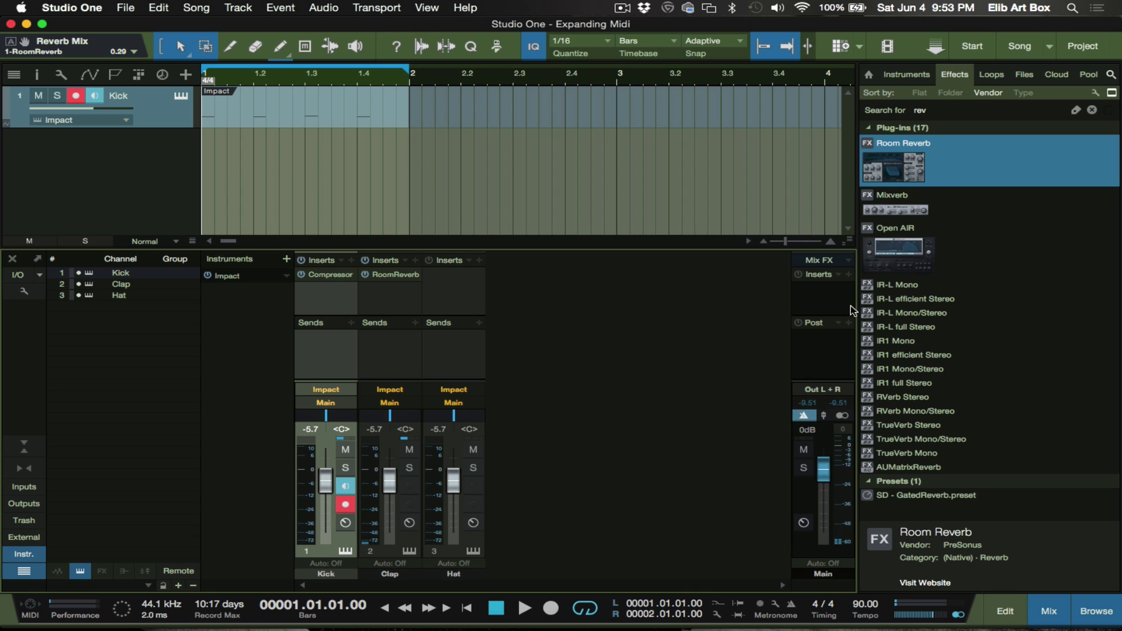
# - Search 'eq' and add a Pro EQ insert to the Hat channel, then start playback
pyautogui.click(448, 299)
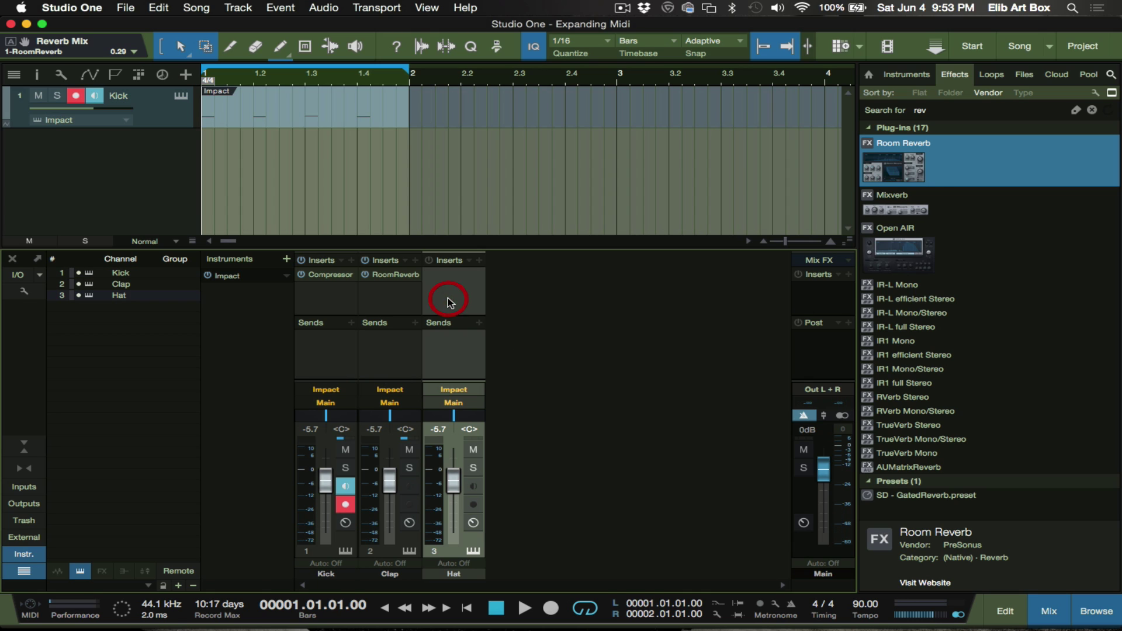
pyautogui.click(981, 111)
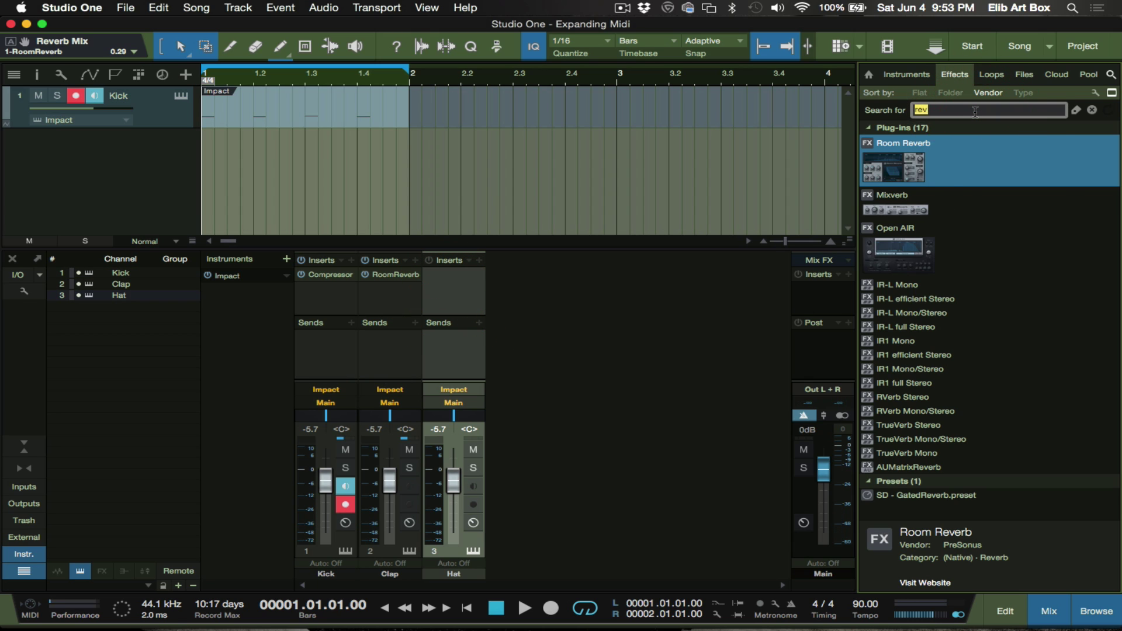
pyautogui.write('eq')
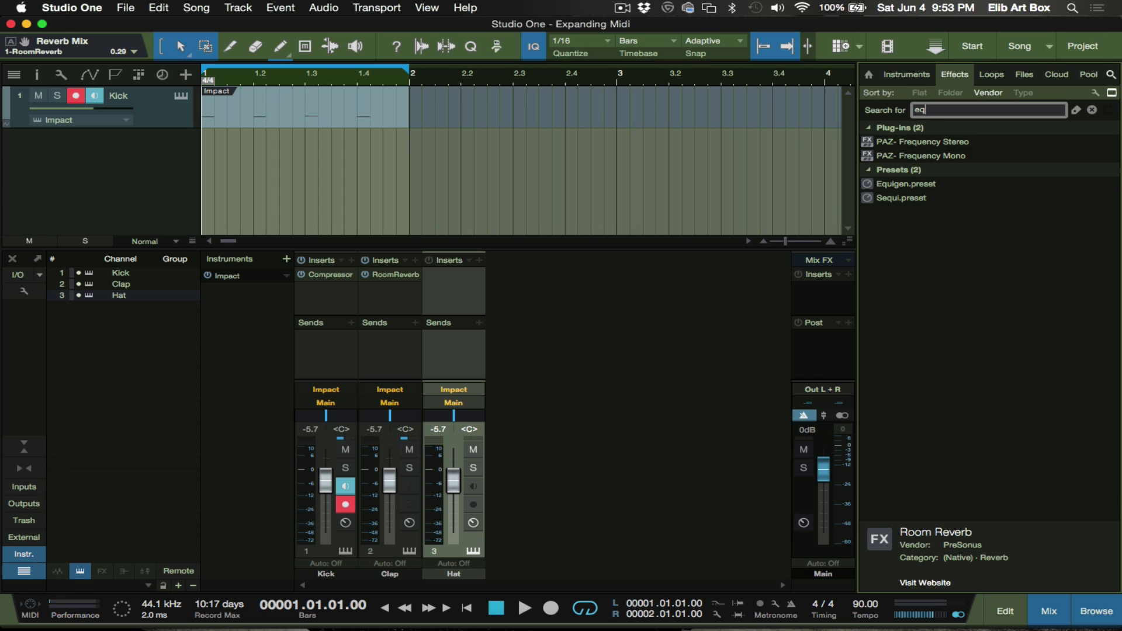
pyautogui.moveTo(953, 155); pyautogui.dragTo(449, 301)
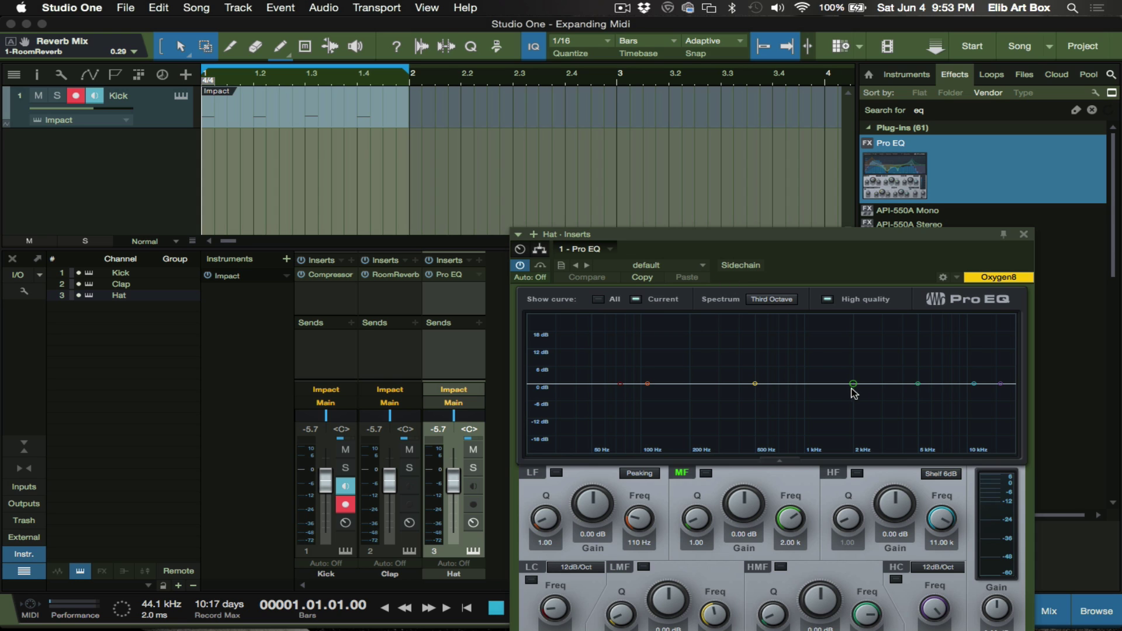
pyautogui.press('space')
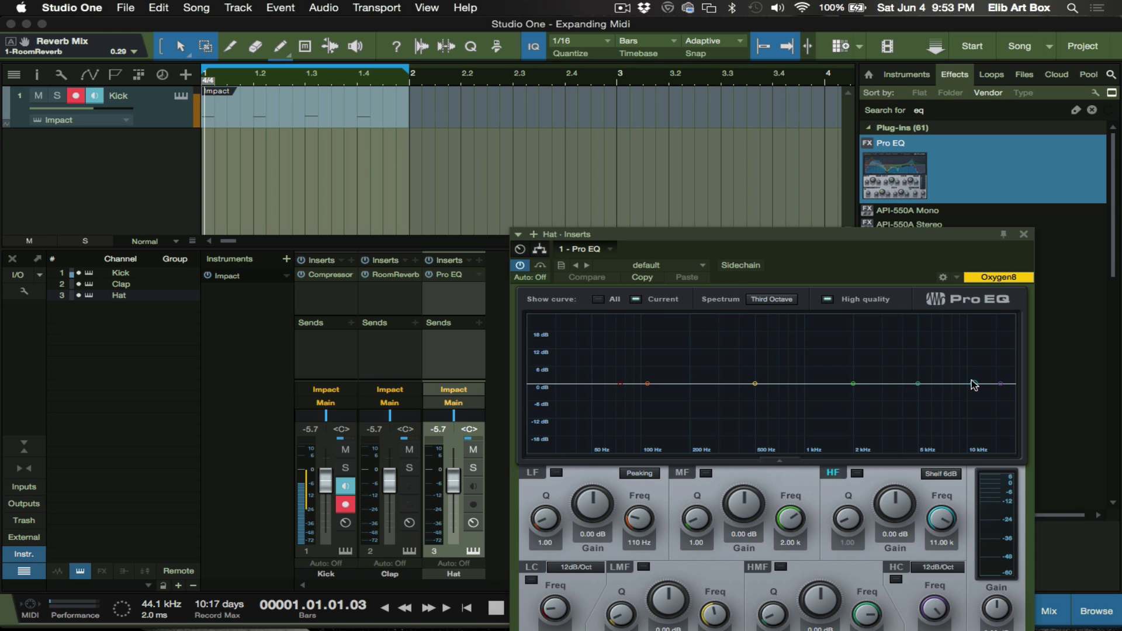
# - Enable the LF band and cut 165 Hz by -22.35 dB and 2.47 kHz by -20.94 dB, then close the EQ
pyautogui.click(647, 384)
pyautogui.moveTo(646, 385); pyautogui.dragTo(676, 451)
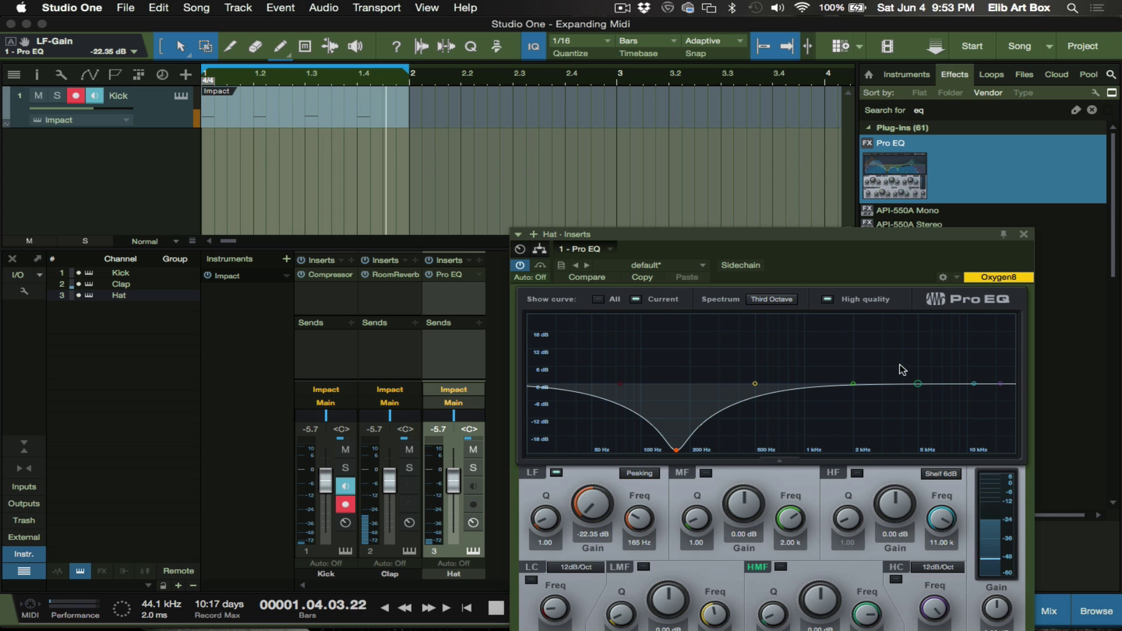
pyautogui.moveTo(916, 389); pyautogui.dragTo(867, 446)
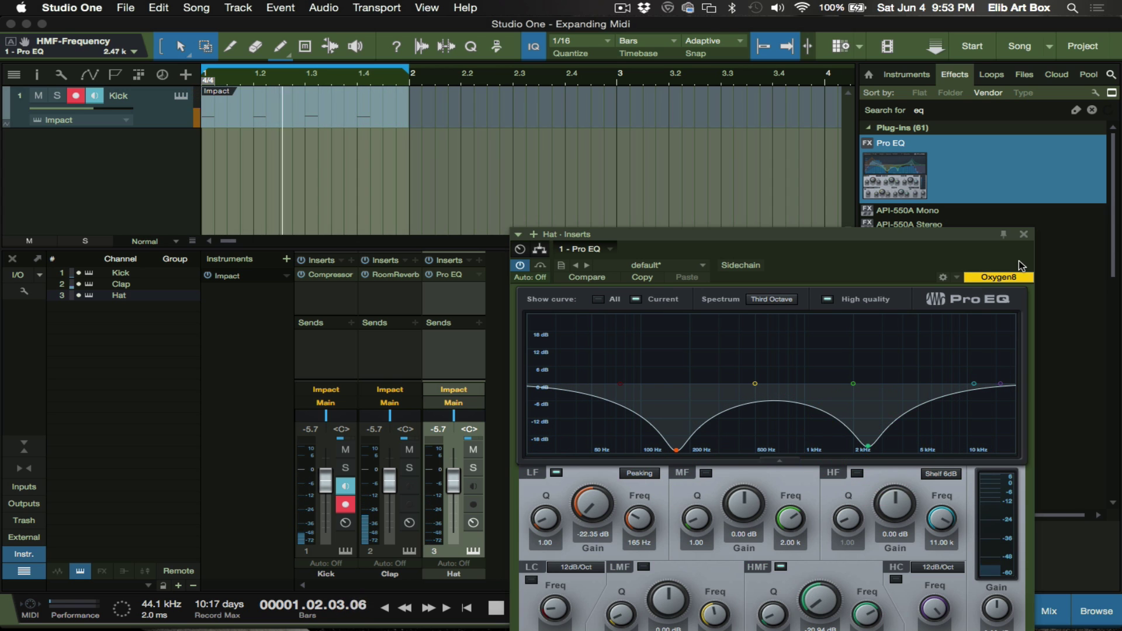
pyautogui.moveTo(1008, 230); pyautogui.dragTo(1011, 117)
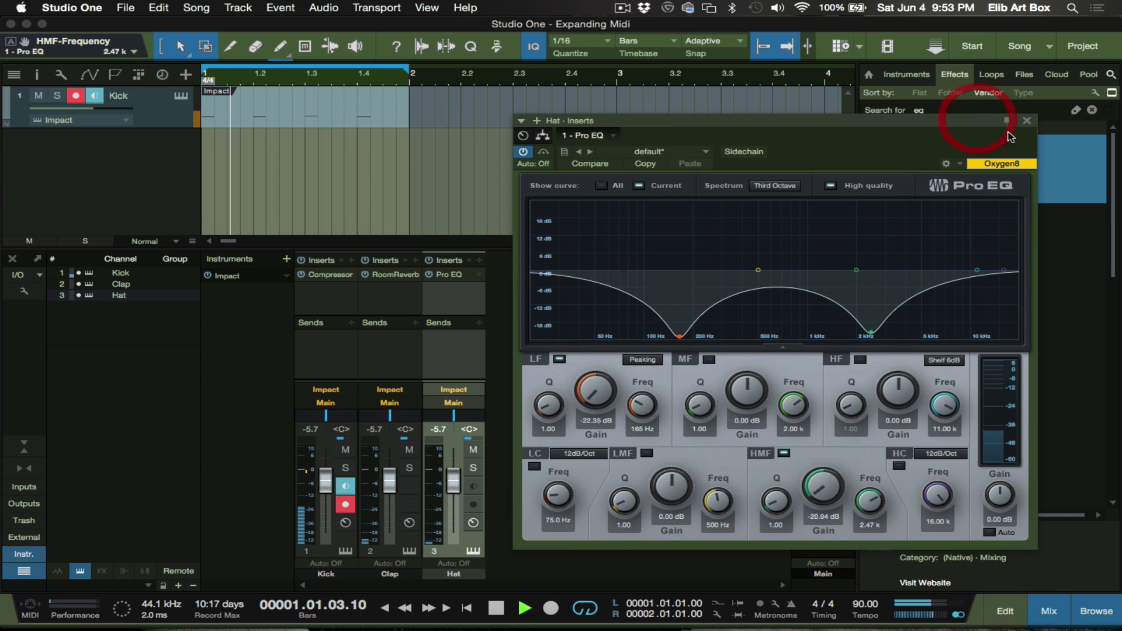
pyautogui.click(1027, 121)
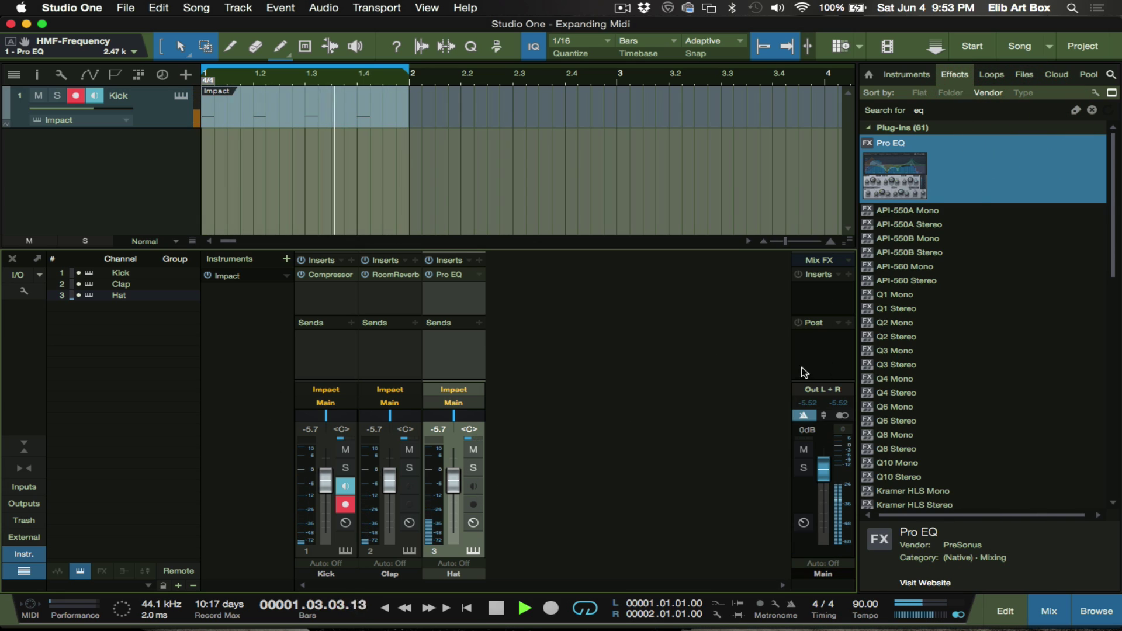
# - Clear the 'eq' search and create a Flanger FX channel from a Hat send
pyautogui.press('space')
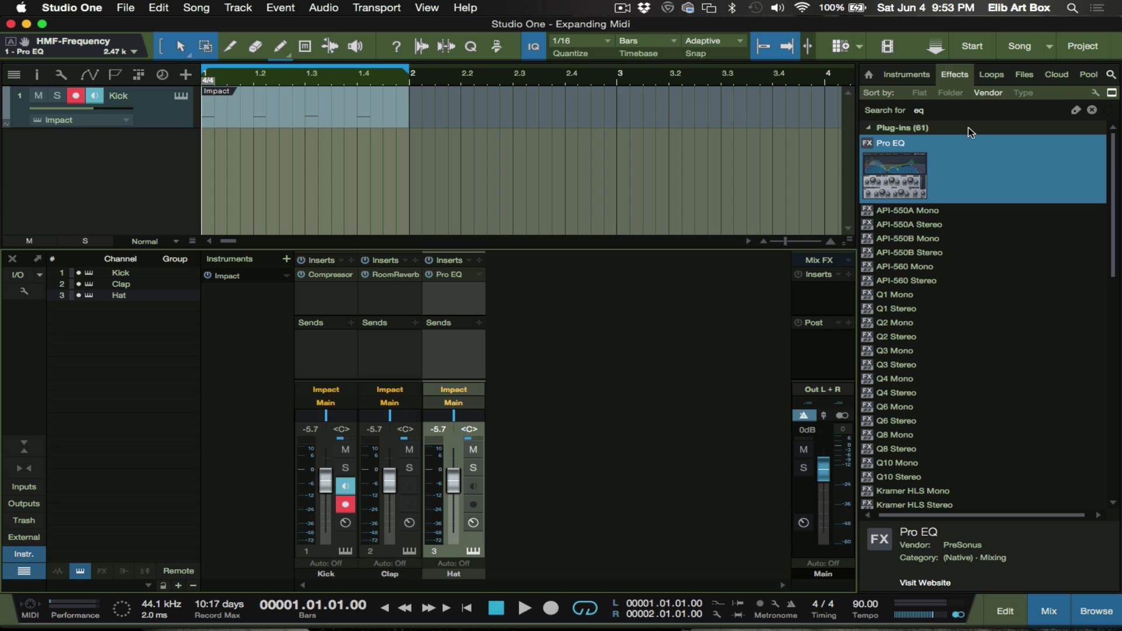
pyautogui.click(957, 111)
pyautogui.press('BackSpace')
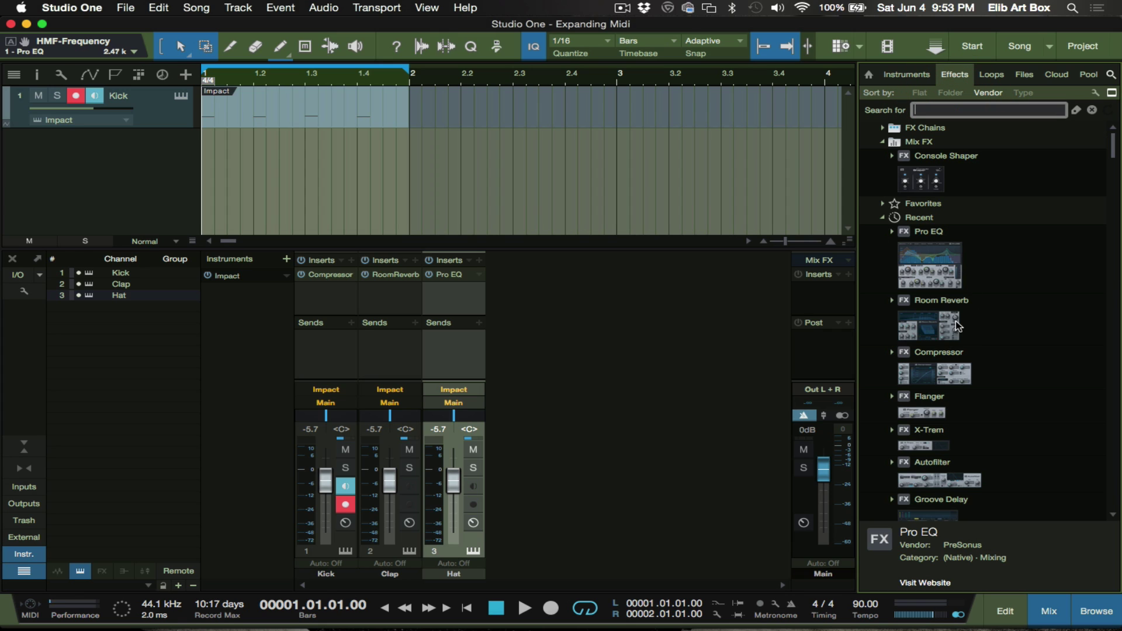
pyautogui.moveTo(930, 413); pyautogui.dragTo(456, 356)
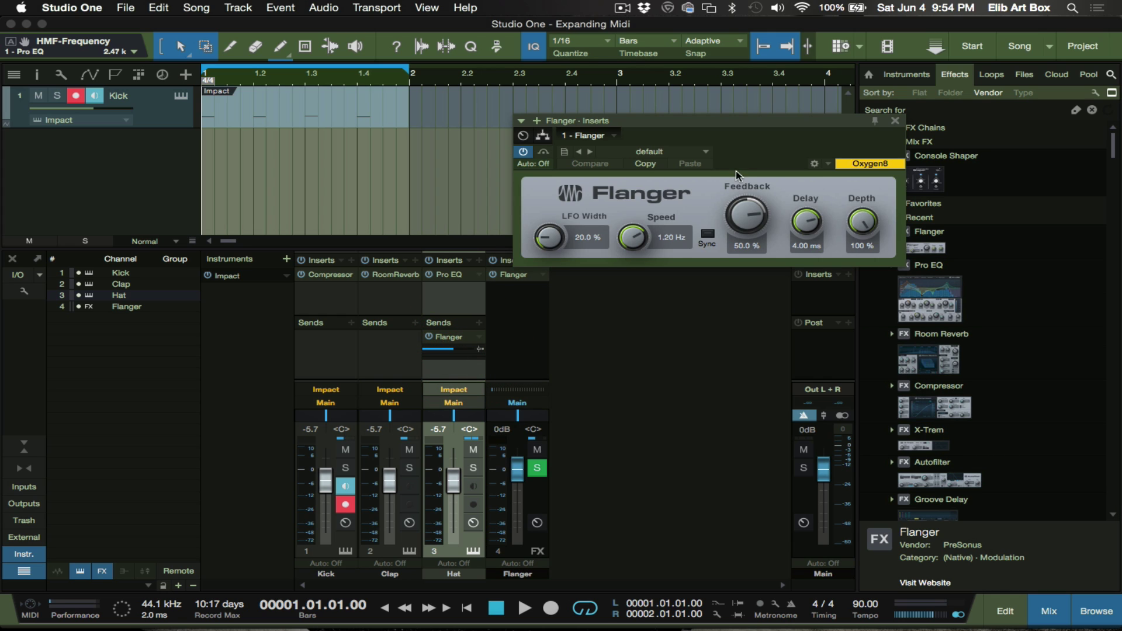
# - Copy the Flanger send onto the Clap channel during playback, then stop
pyautogui.press('space')
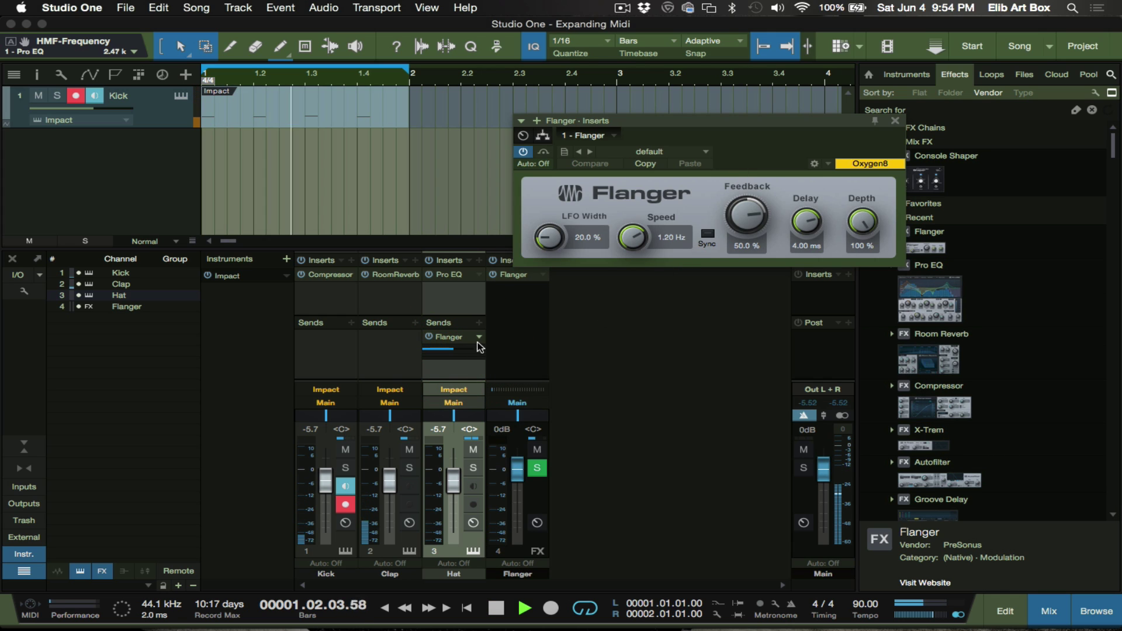
pyautogui.moveTo(459, 337); pyautogui.dragTo(396, 355)
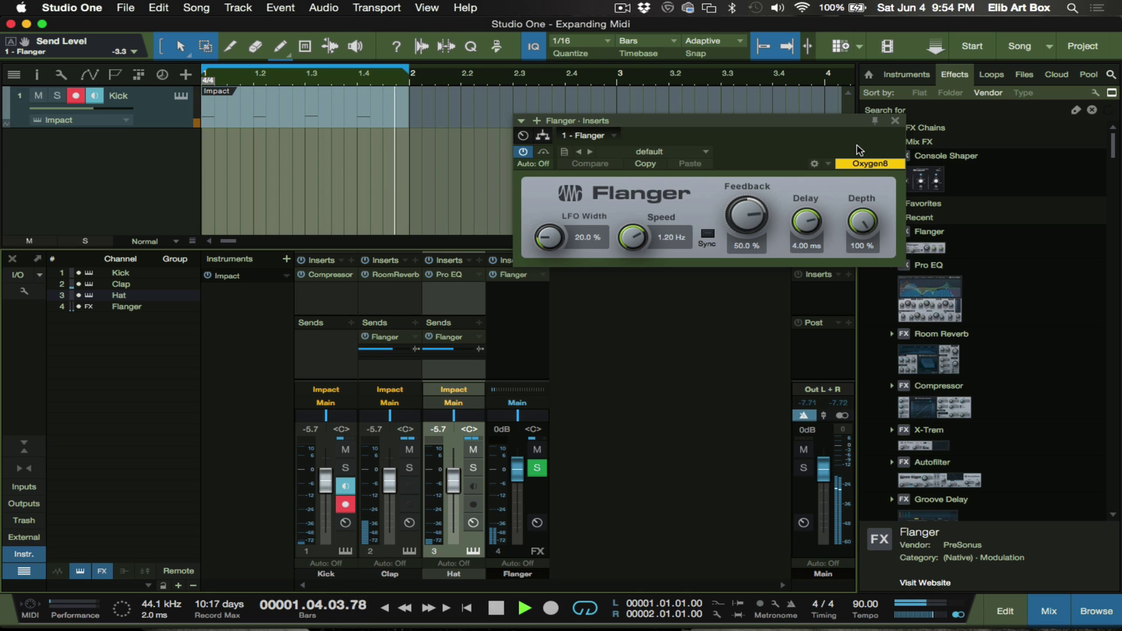
pyautogui.press('space')
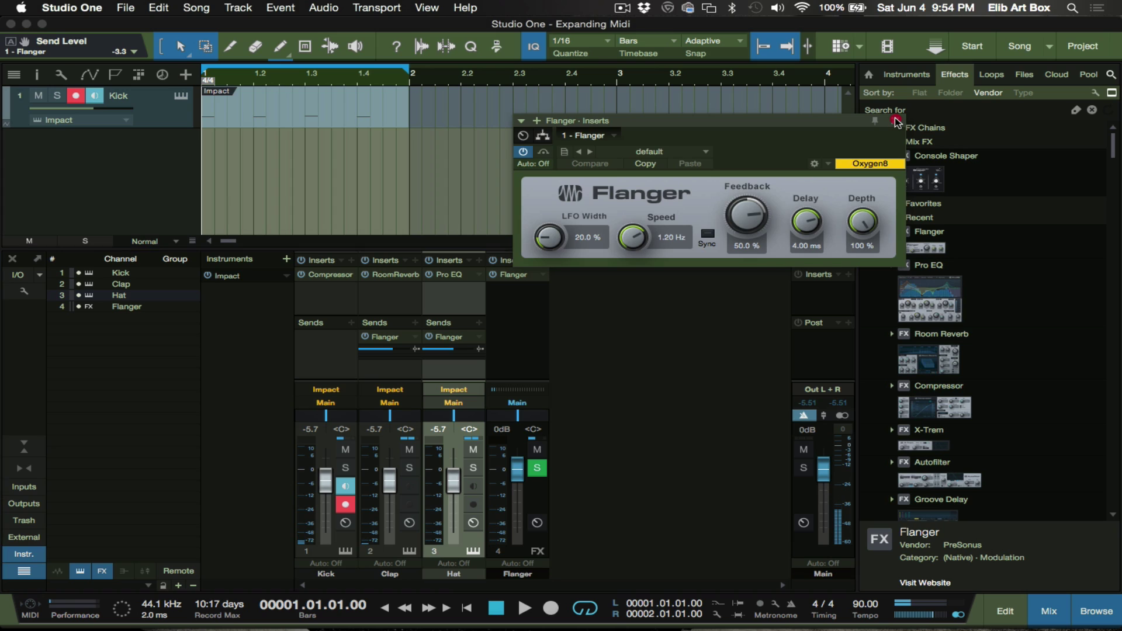
# - Close the Flanger - Inserts plug-in window
pyautogui.click(896, 121)
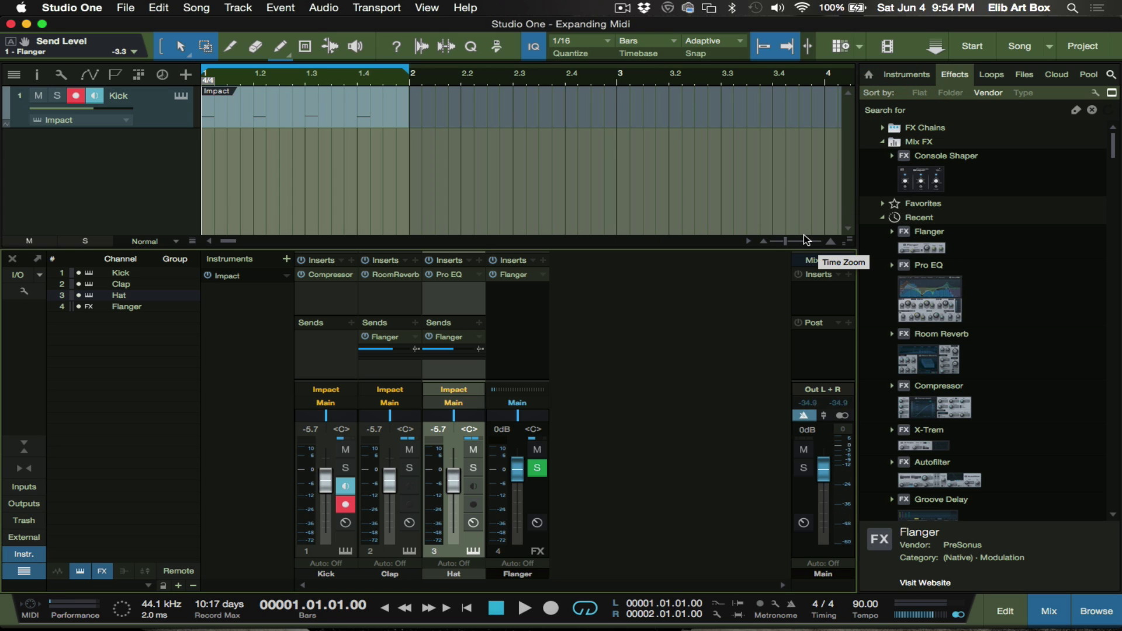